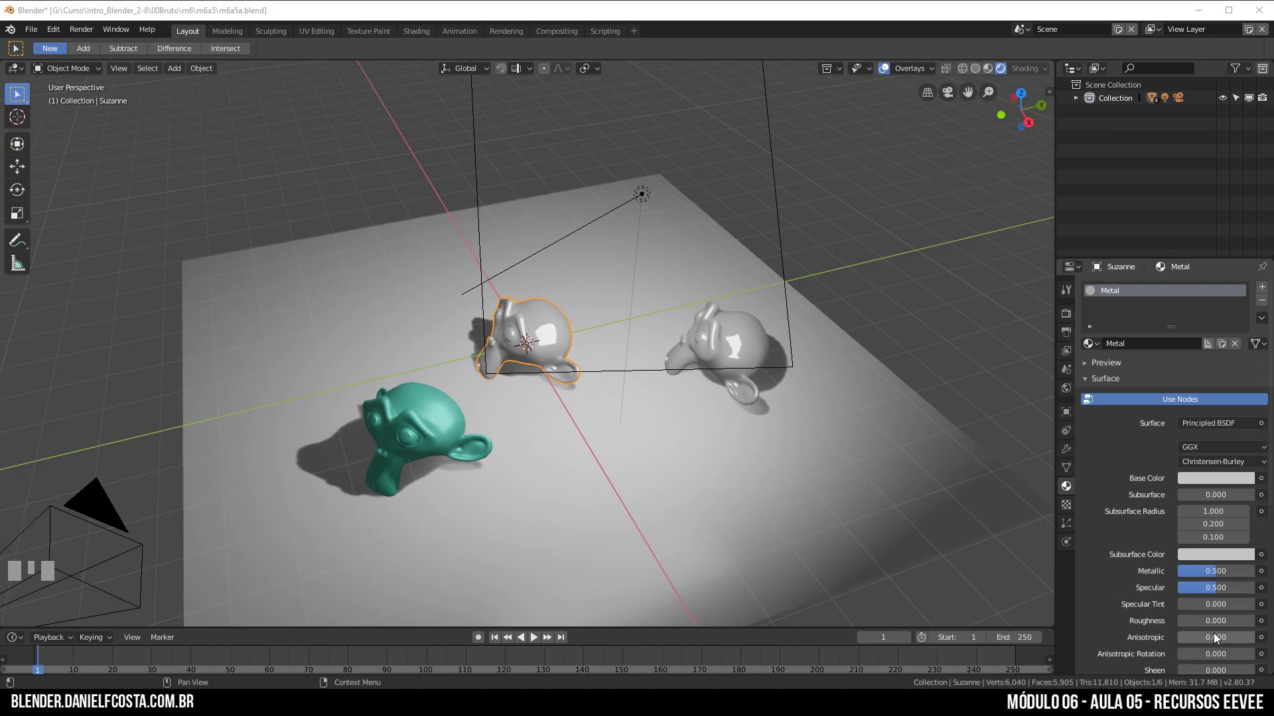
Inspect the material settings of the green monkey and of the glass monkey, Suzanne.002.
scroll(532, 367, up, 1)
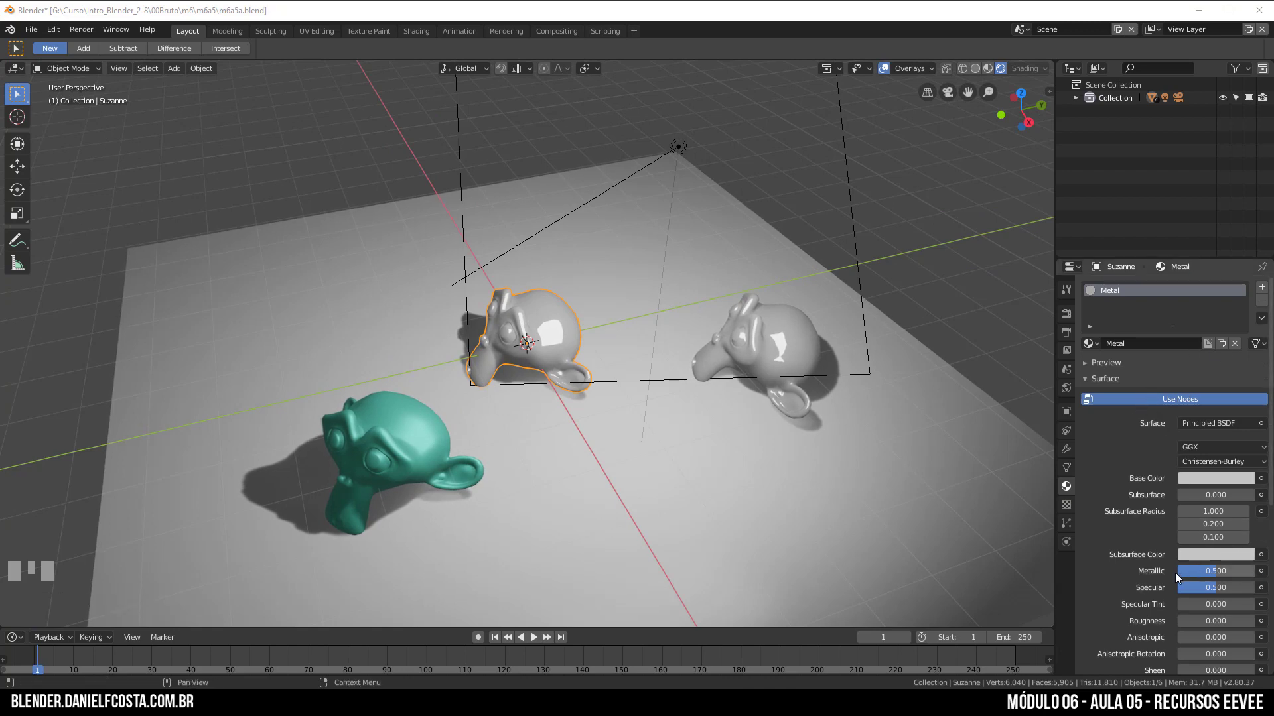
click(385, 464)
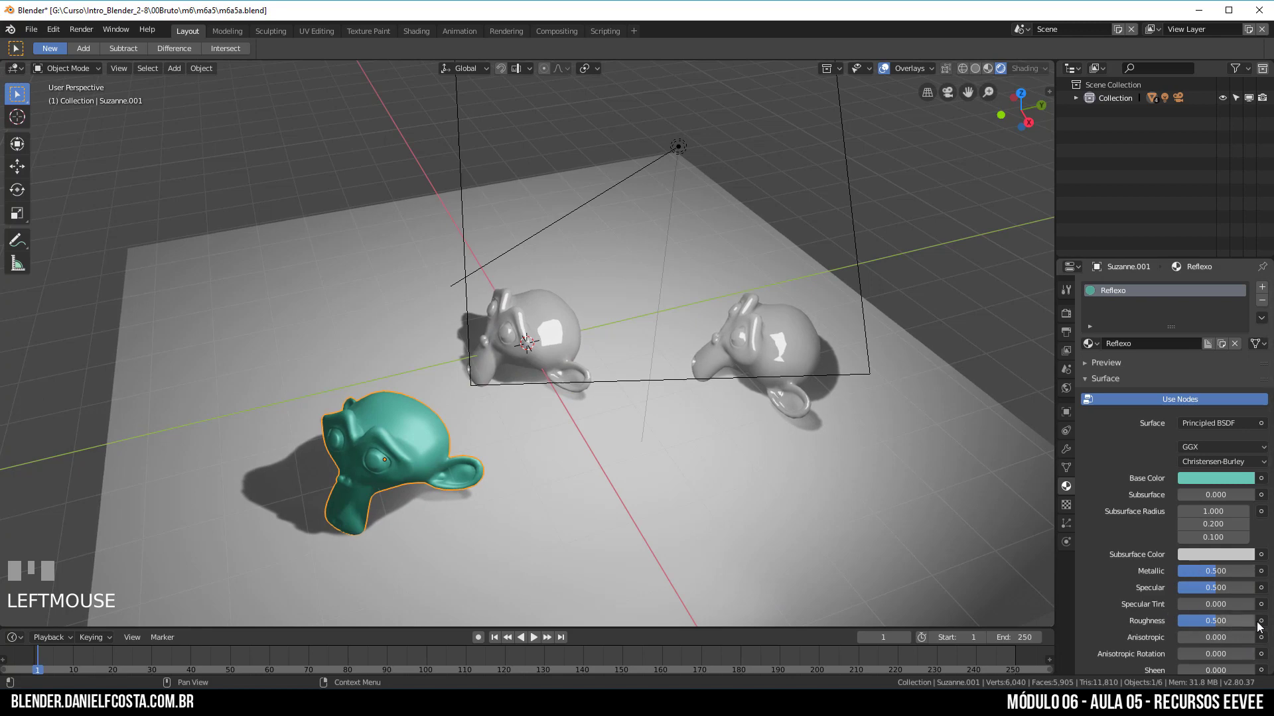
click(763, 358)
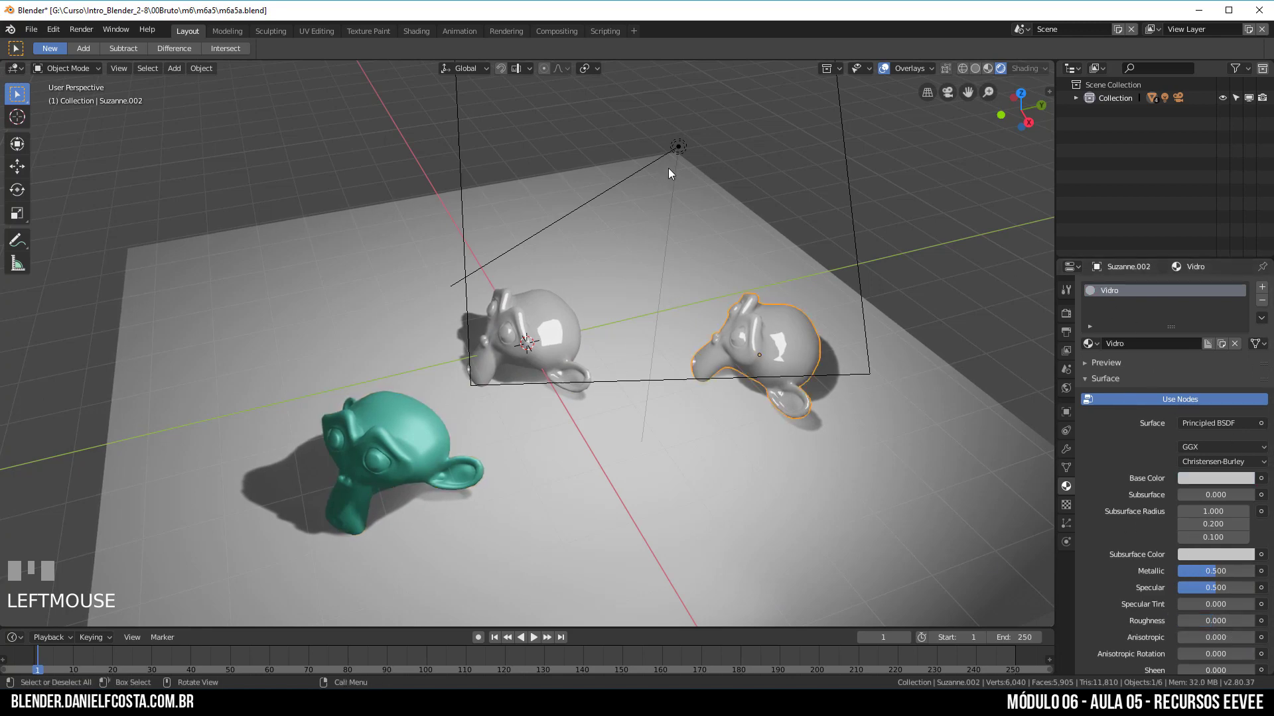
Try widening the area light to a Size X of 6.39 m, and set it back to 5 m.
click(677, 151)
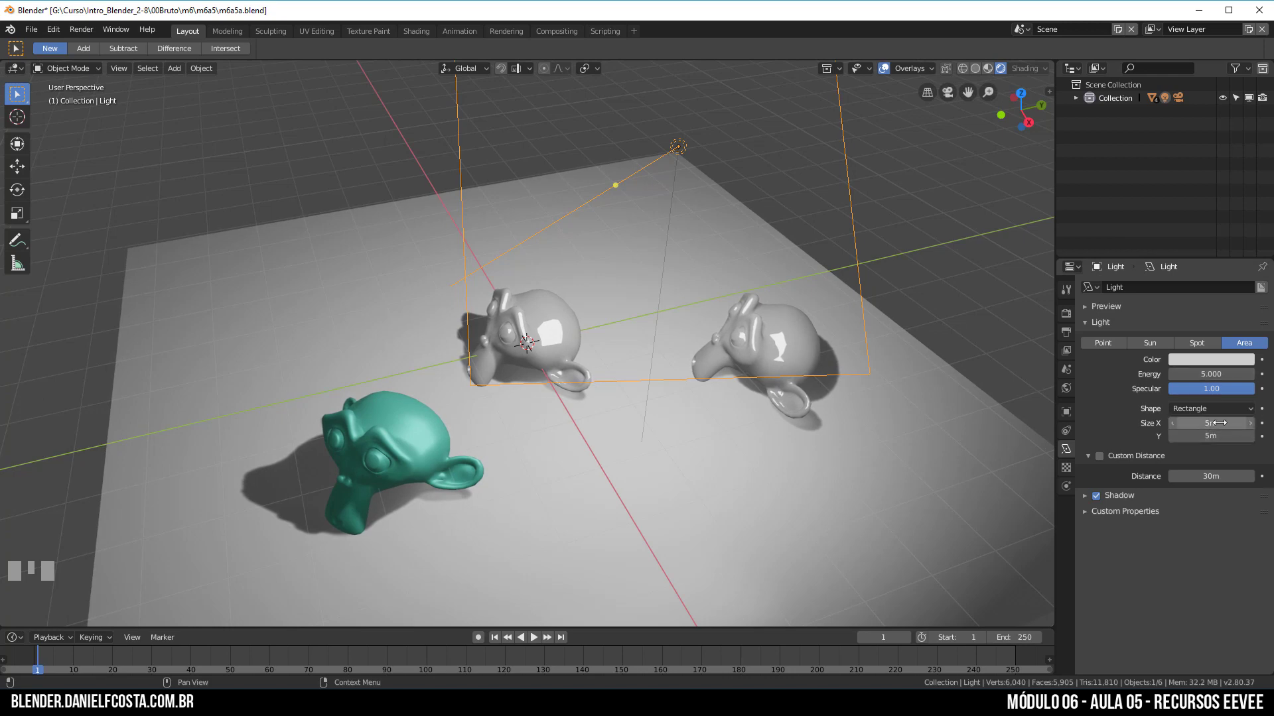
mouse_move(1219, 423)
mouse_down()
mouse_move(1178, 423)
mouse_move(1238, 423)
mouse_move(1202, 423)
mouse_up()
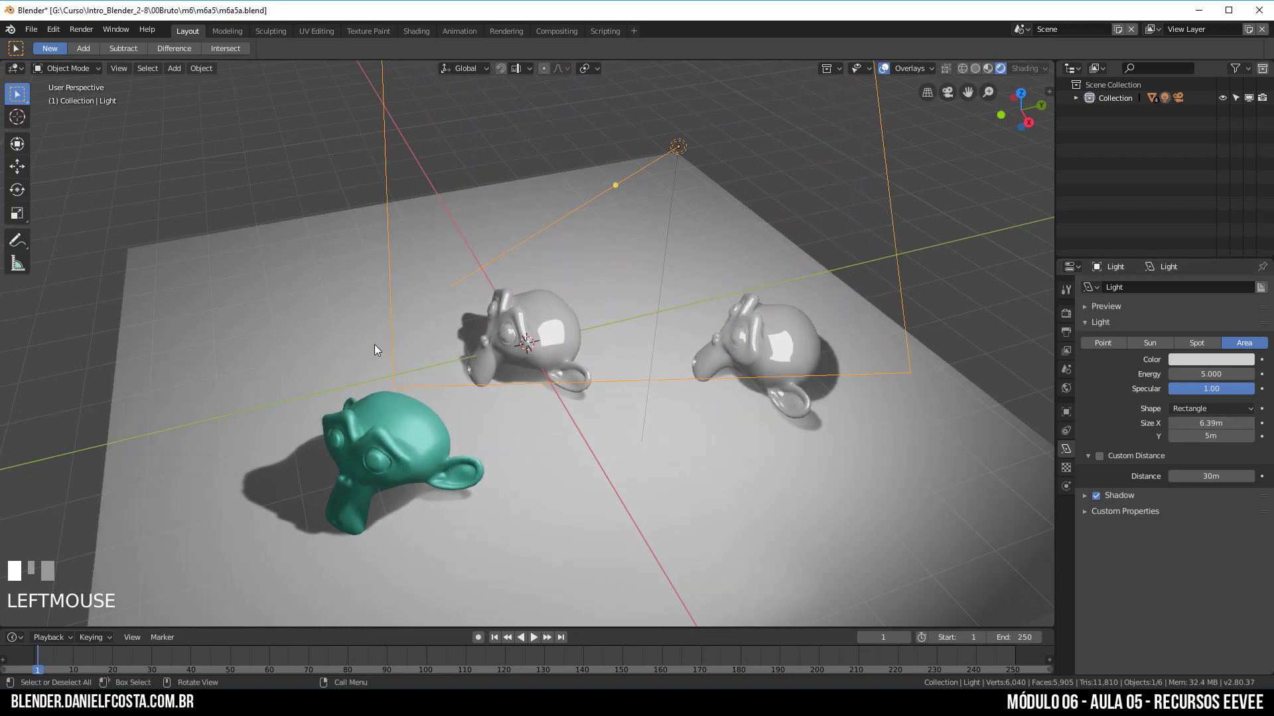
click(1201, 423)
text(5)
key(KP_Enter)
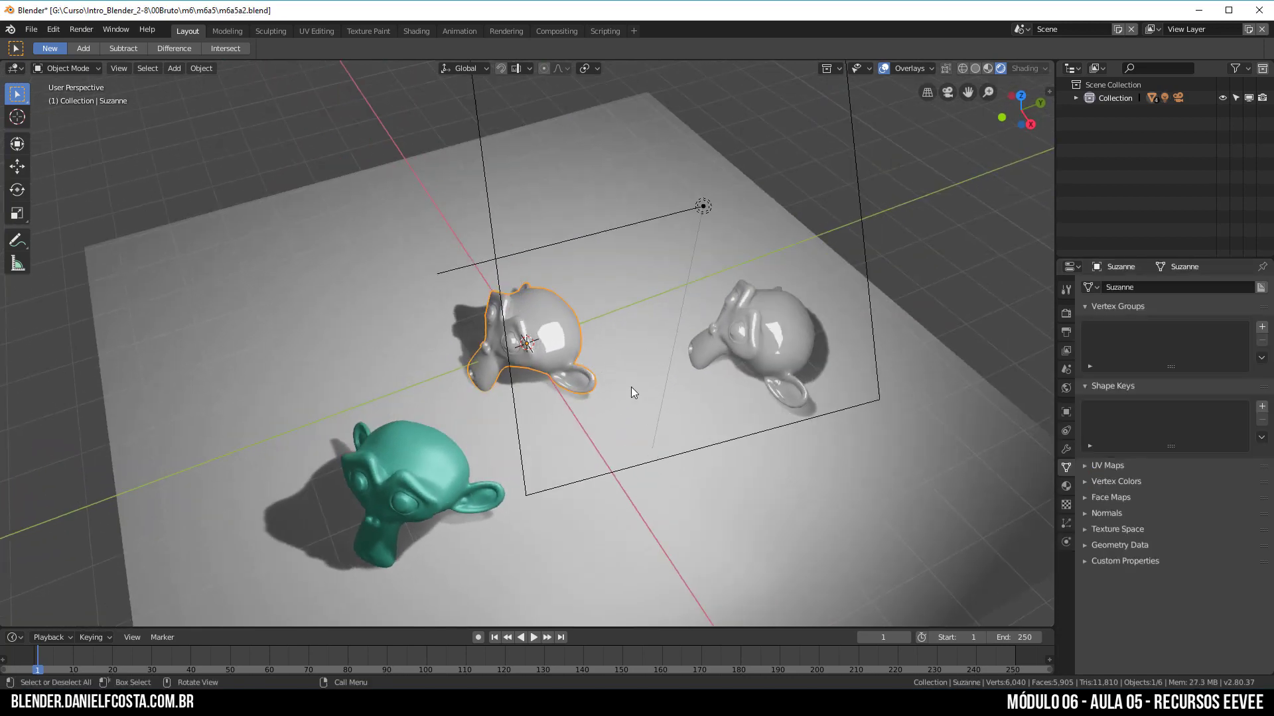
Enable Screen Space Reflections in the Eevee render settings and view the monkeys from a low angle.
middle_drag(559, 387, 646, 351)
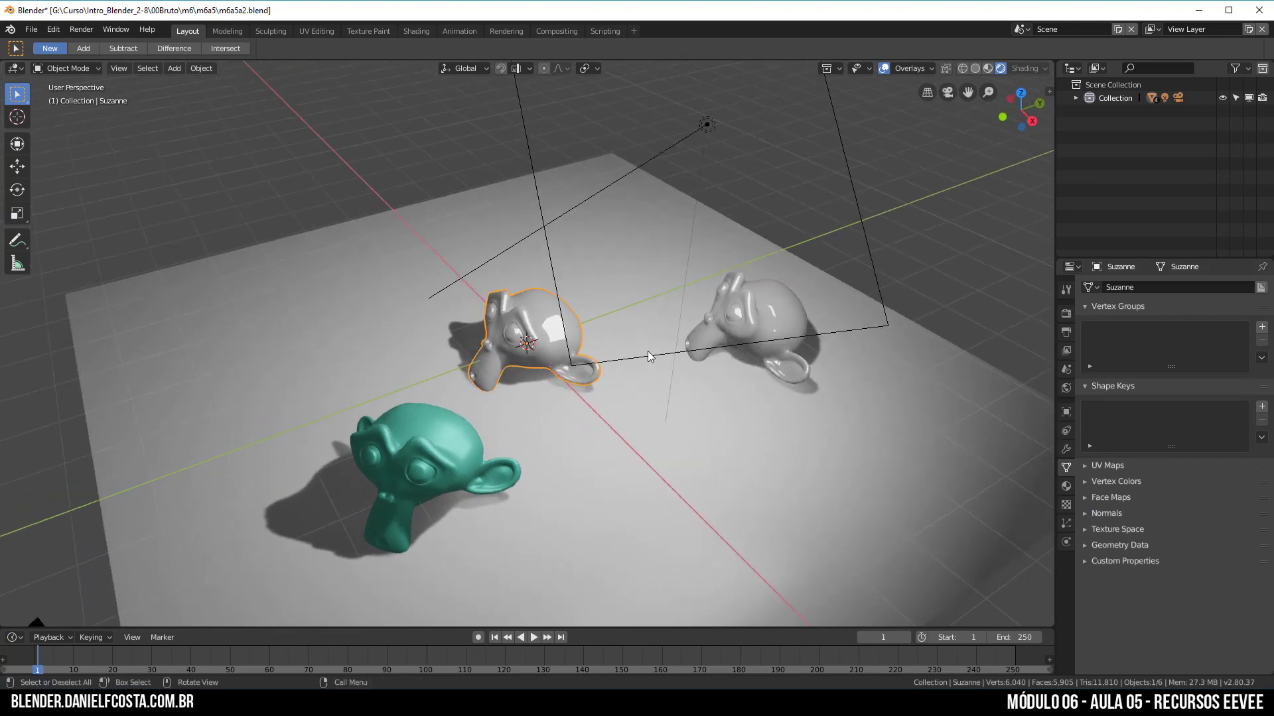
click(1066, 313)
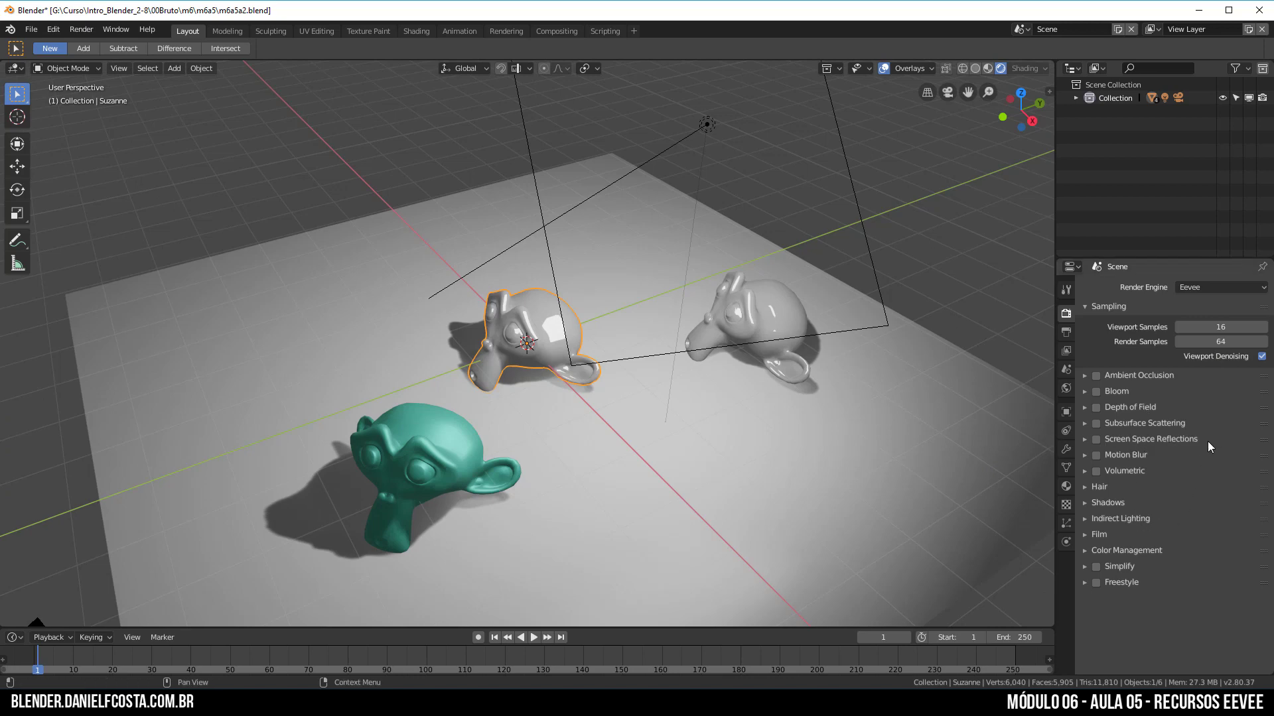
click(1085, 442)
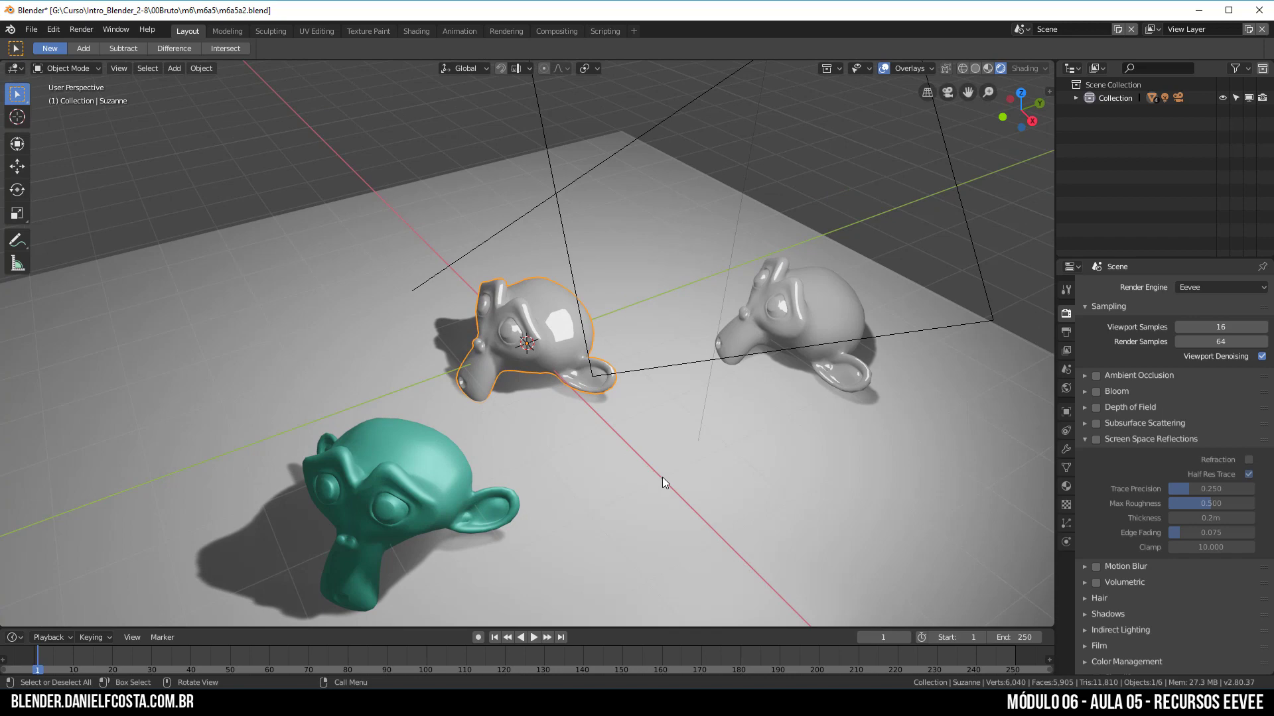
middle_drag(662, 476, 684, 421)
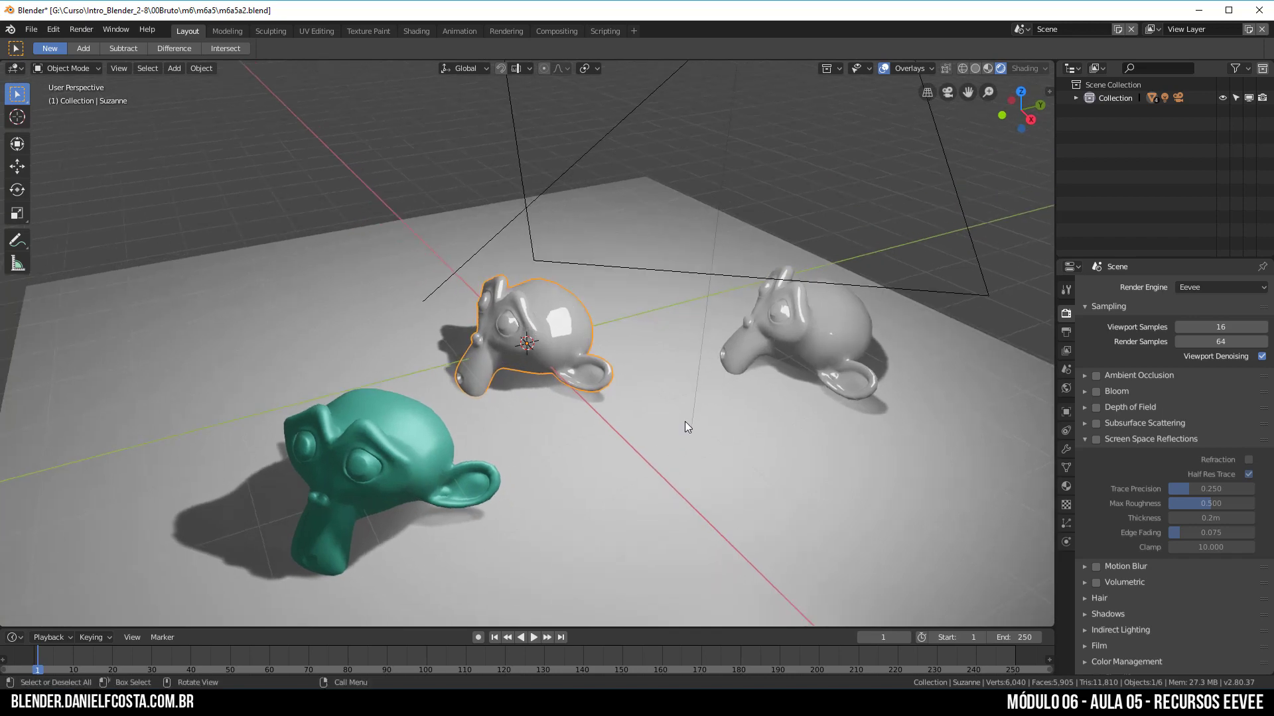
click(1097, 440)
mouse_move(601, 439)
middle_down()
mouse_move(584, 418)
mouse_move(676, 420)
mouse_move(645, 409)
mouse_move(583, 437)
middle_up()
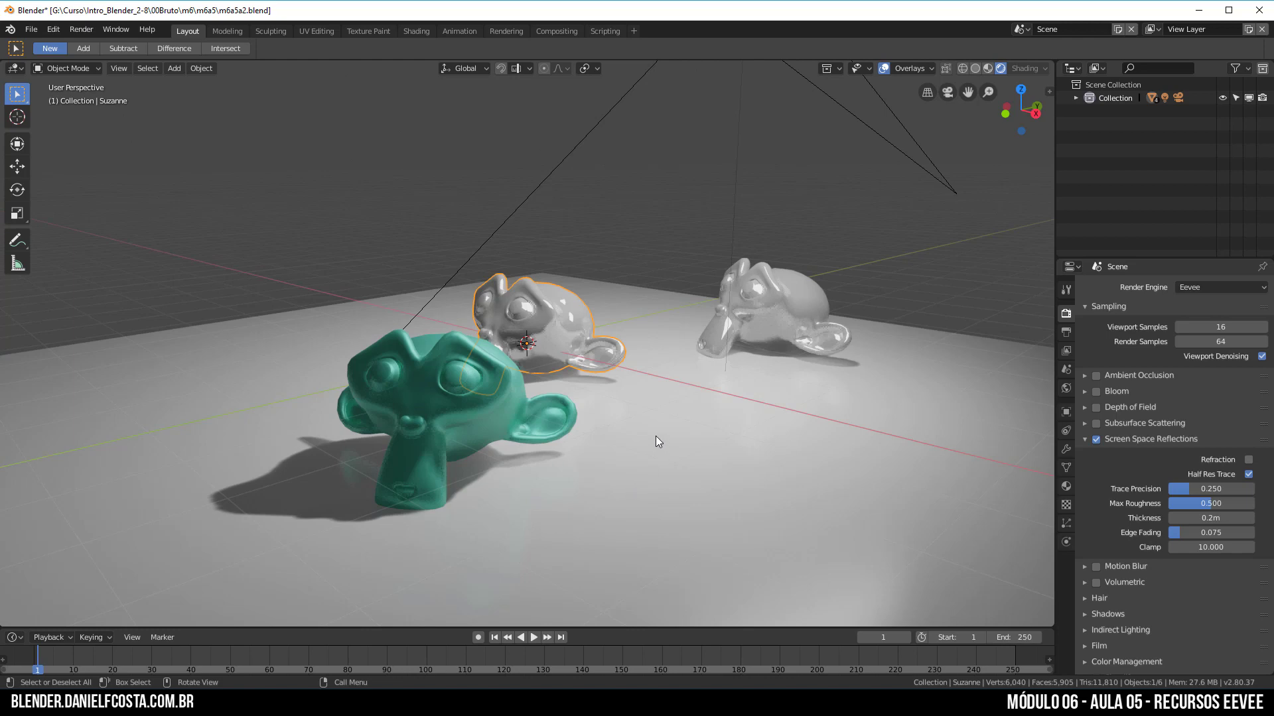
middle_drag(655, 442, 576, 451)
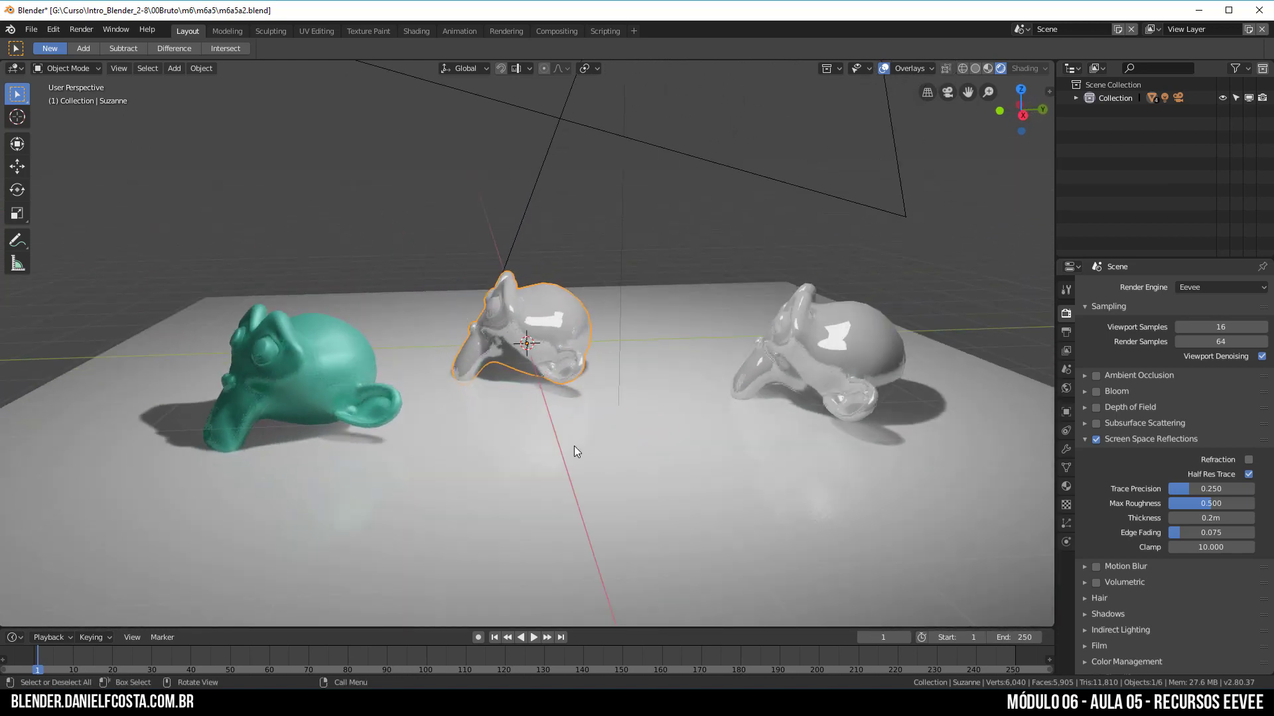
Make the floor plane's material reflective with Metallic at about 0.843 and Roughness at 0.250.
click(574, 446)
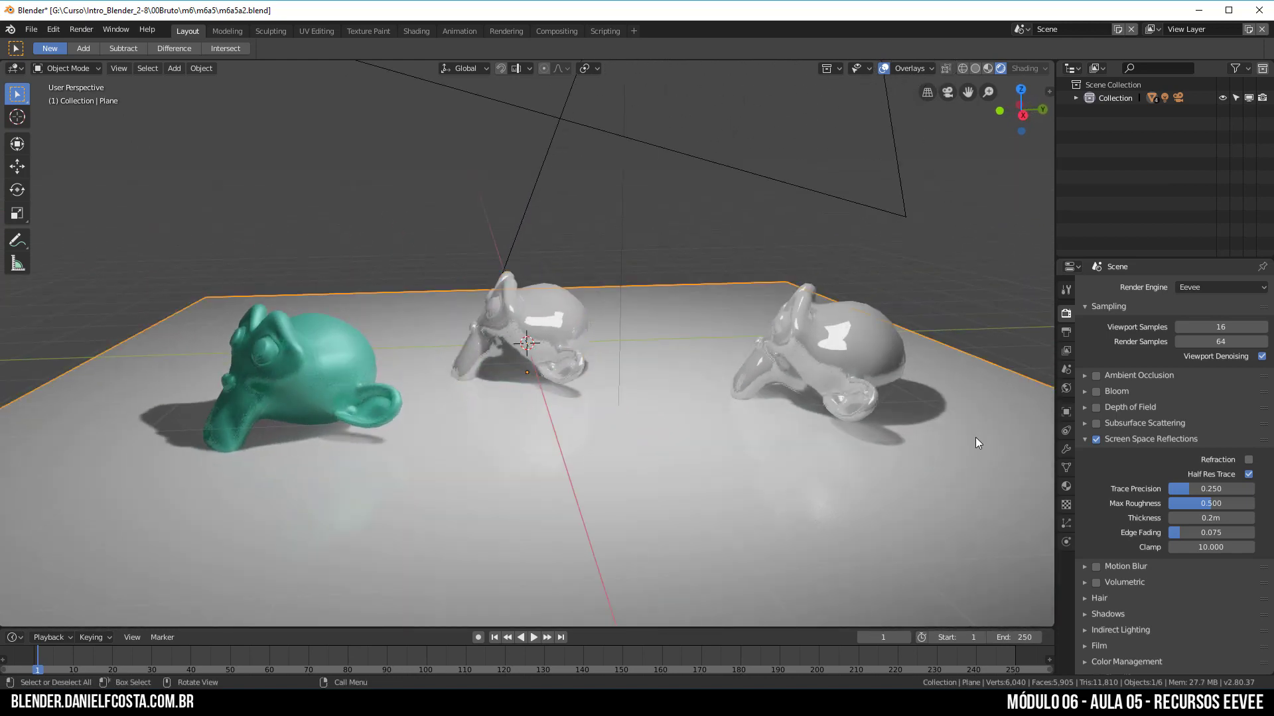
click(1068, 485)
click(1212, 345)
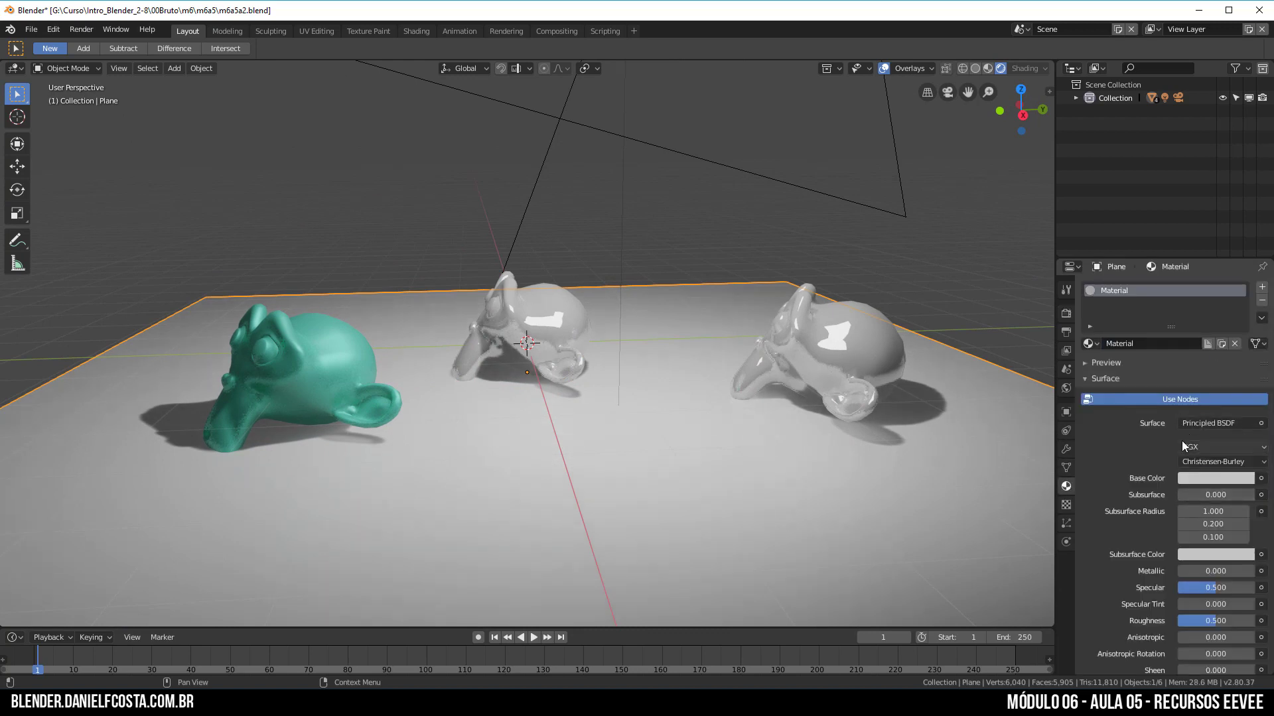
scroll(1211, 539, down, 2)
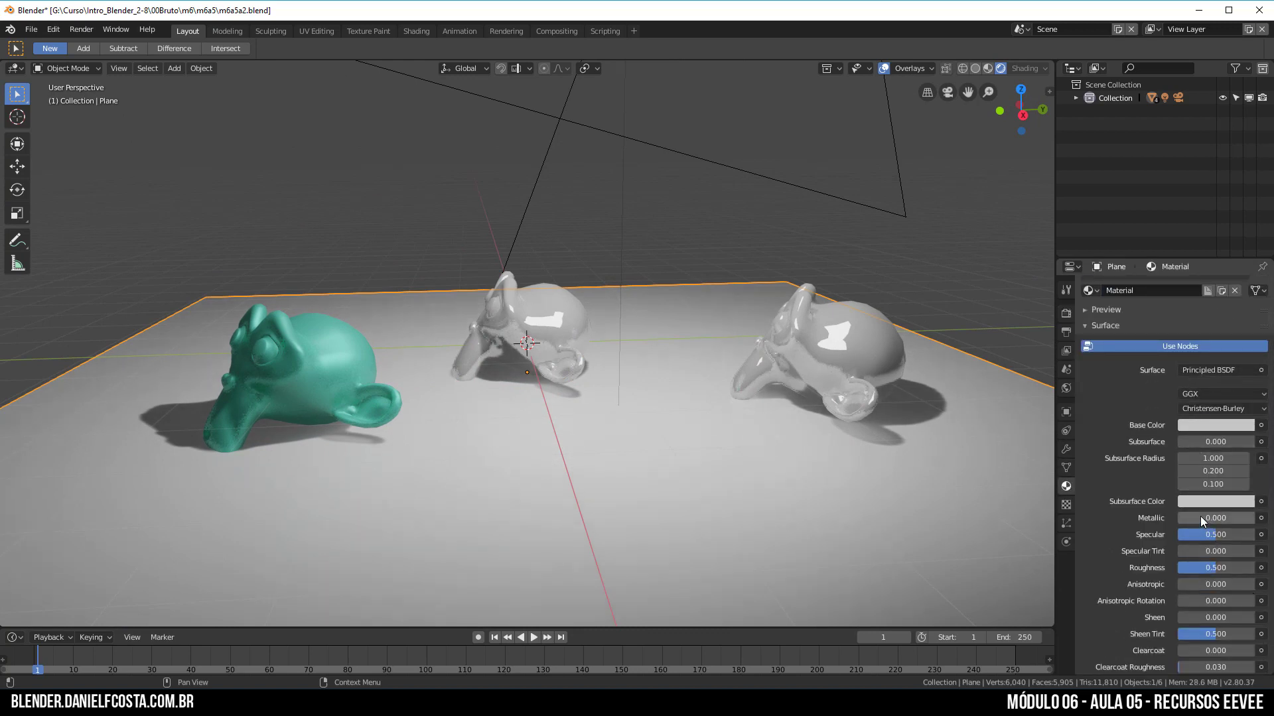
drag(1200, 517, 1264, 517)
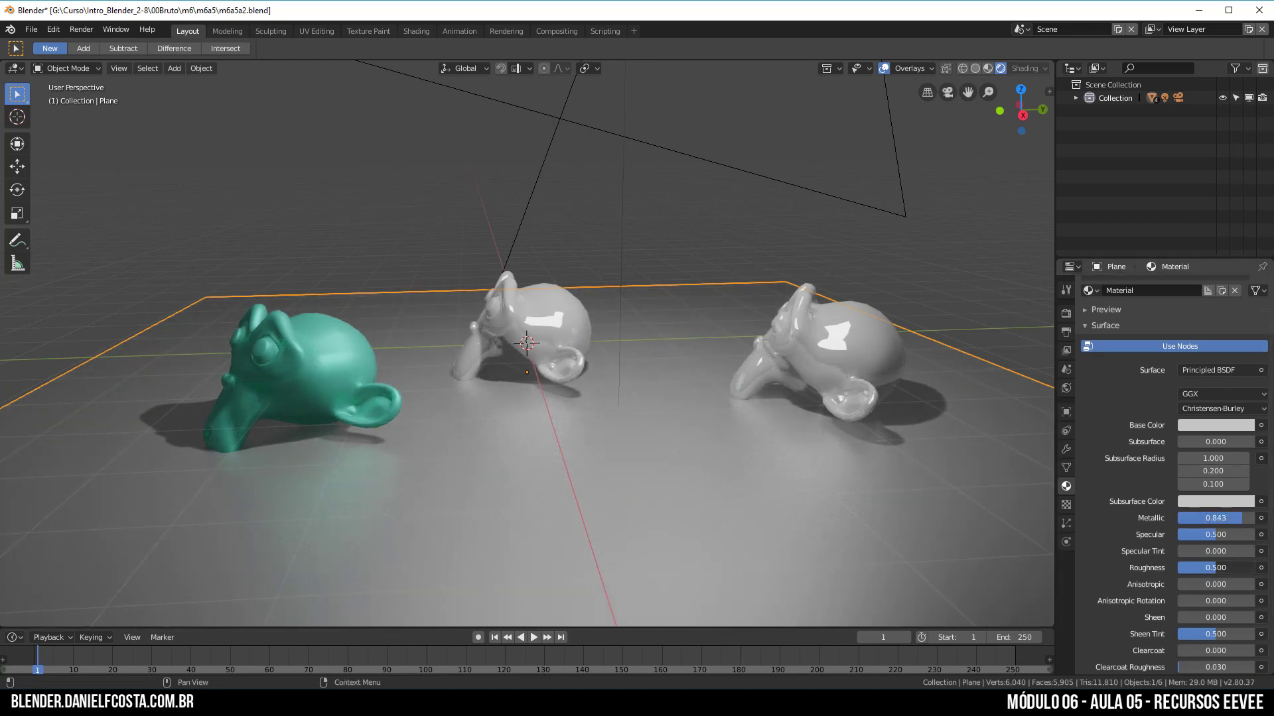
drag(1216, 568, 1191, 568)
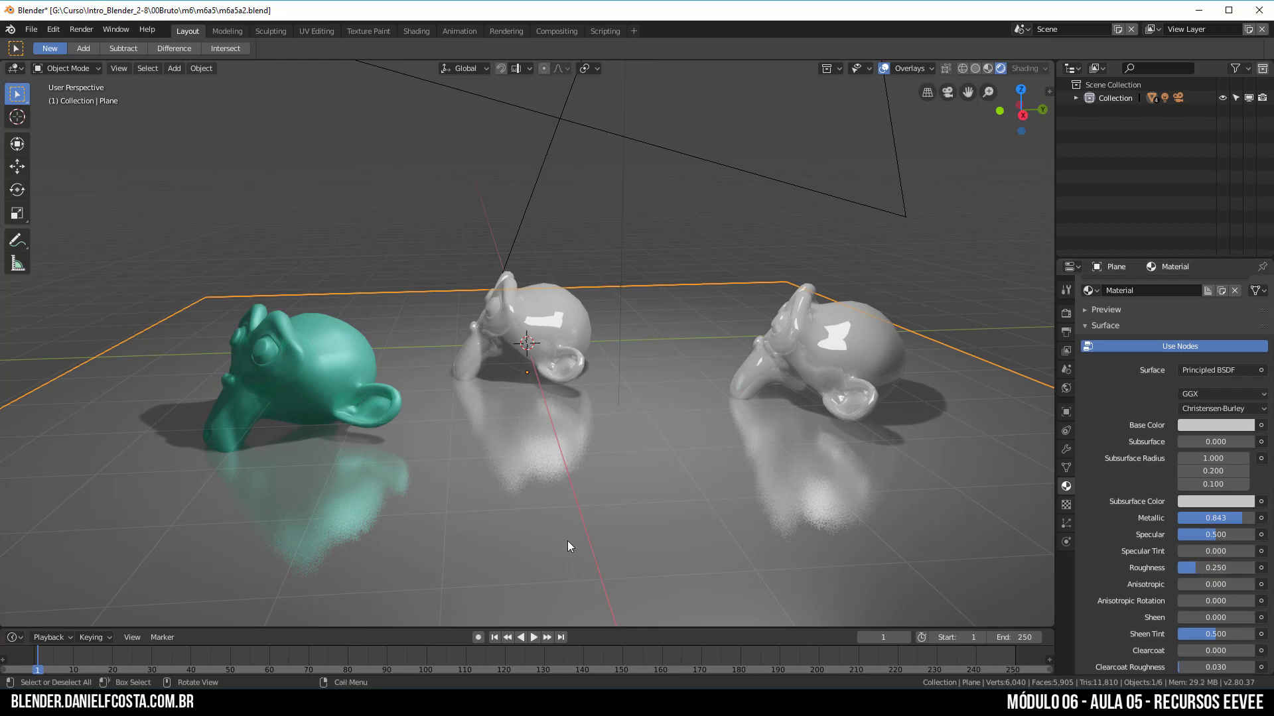
middle_drag(563, 538, 483, 479)
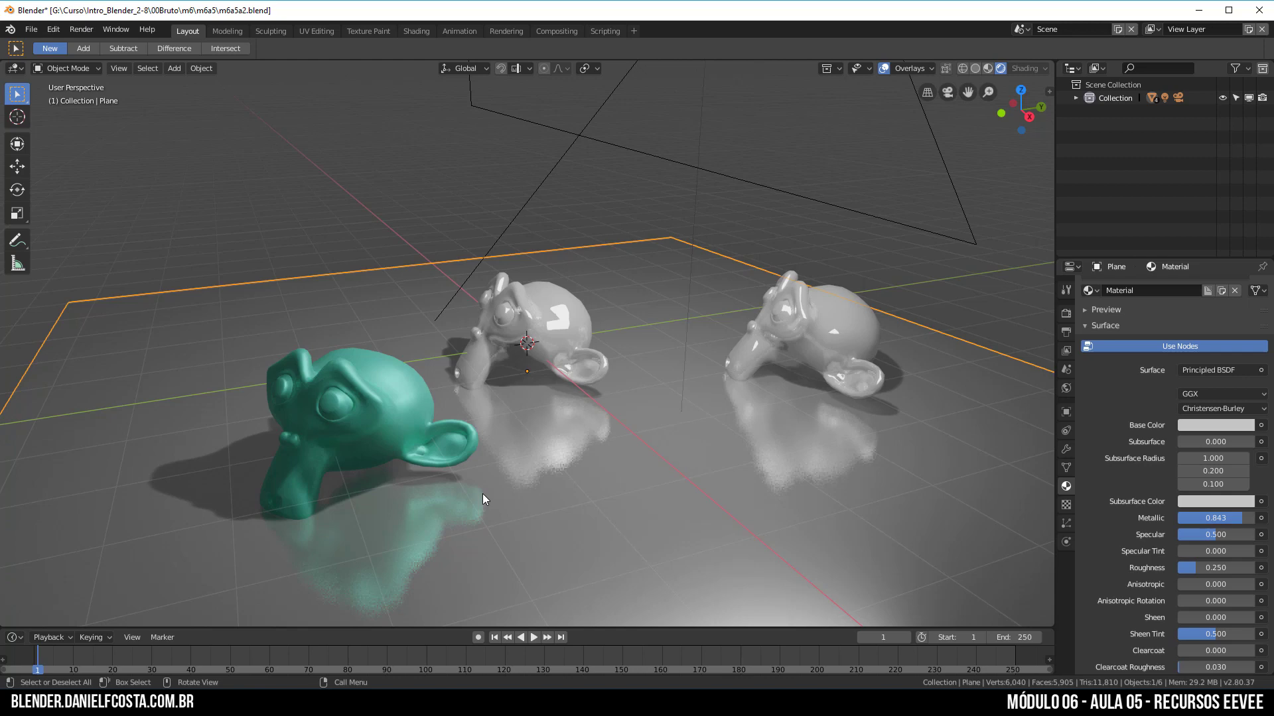
Enable Refraction in the scene's Screen Space Reflections settings.
click(1066, 313)
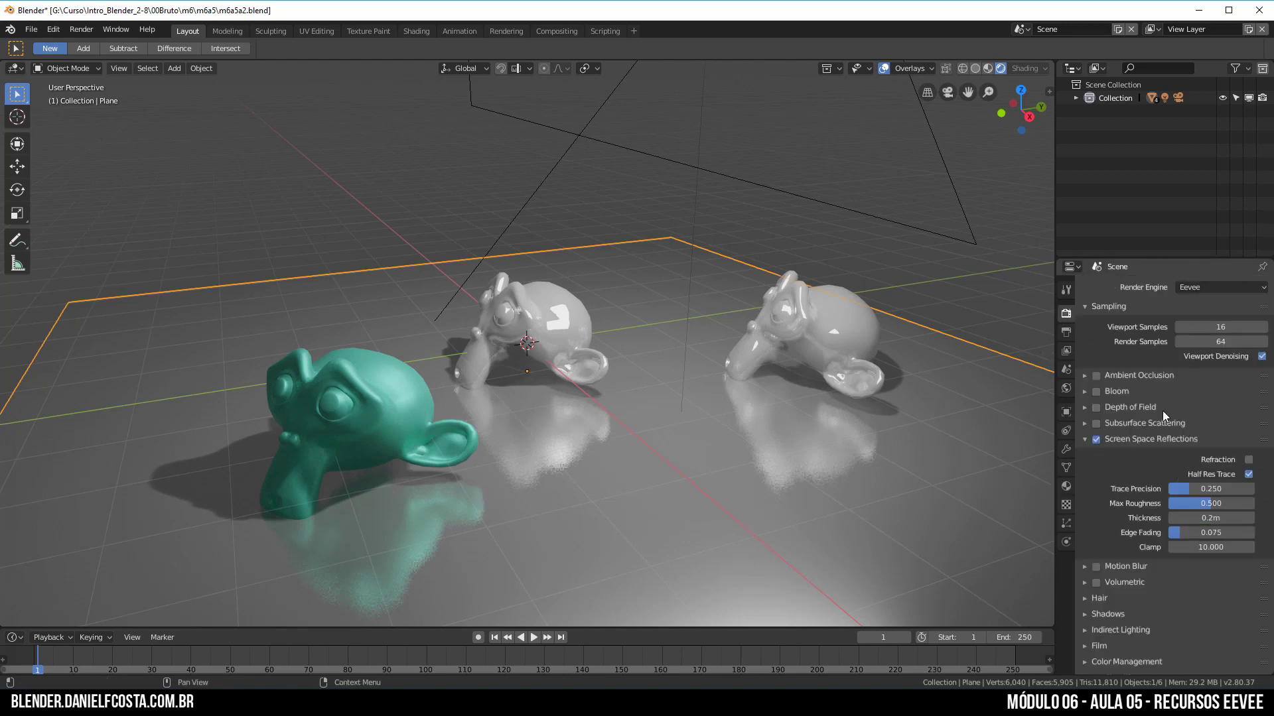
click(1248, 459)
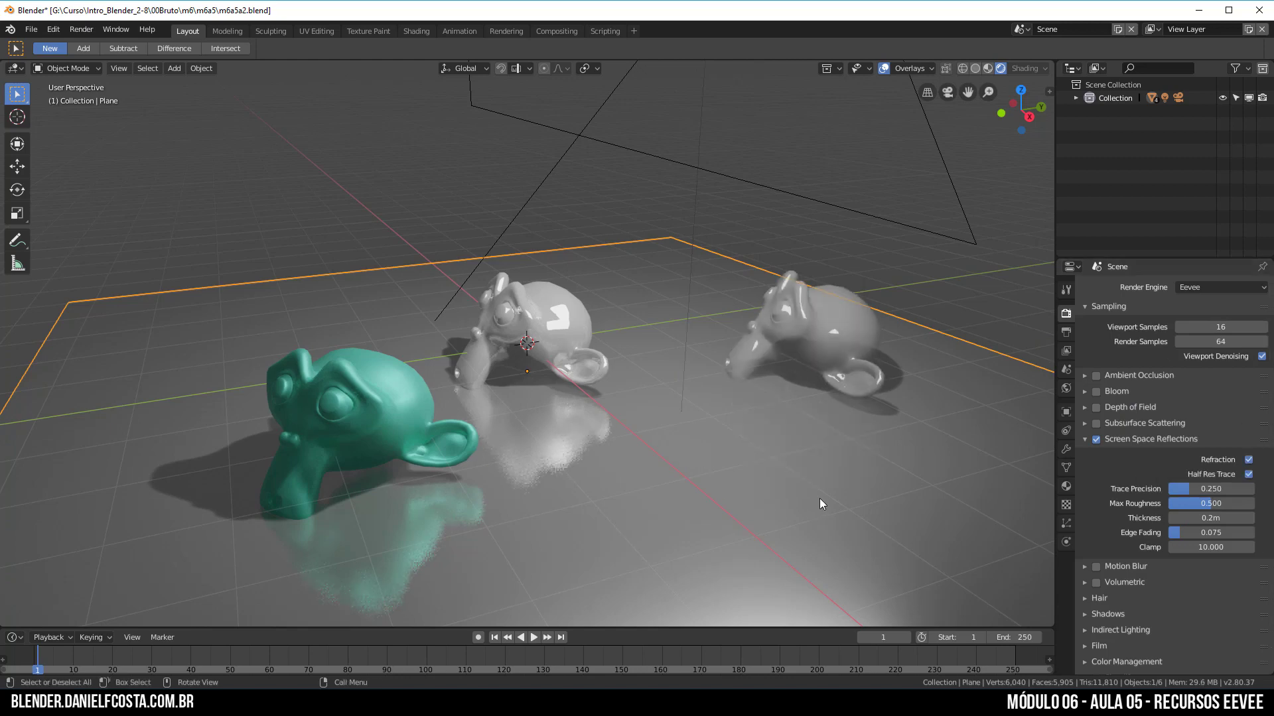
middle_drag(768, 387, 776, 353)
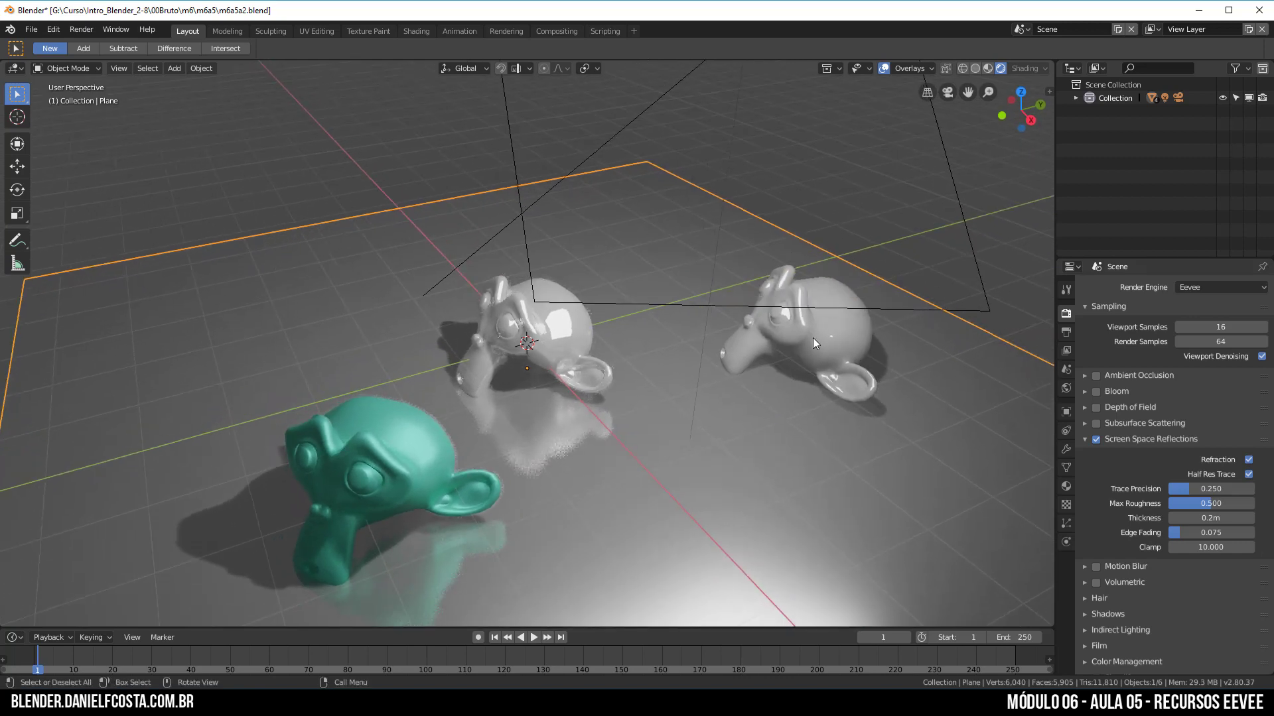
Turn the Vidro material of monkey Suzanne.002 into glass with Metallic 0.000 and Transmission 1.000.
click(782, 295)
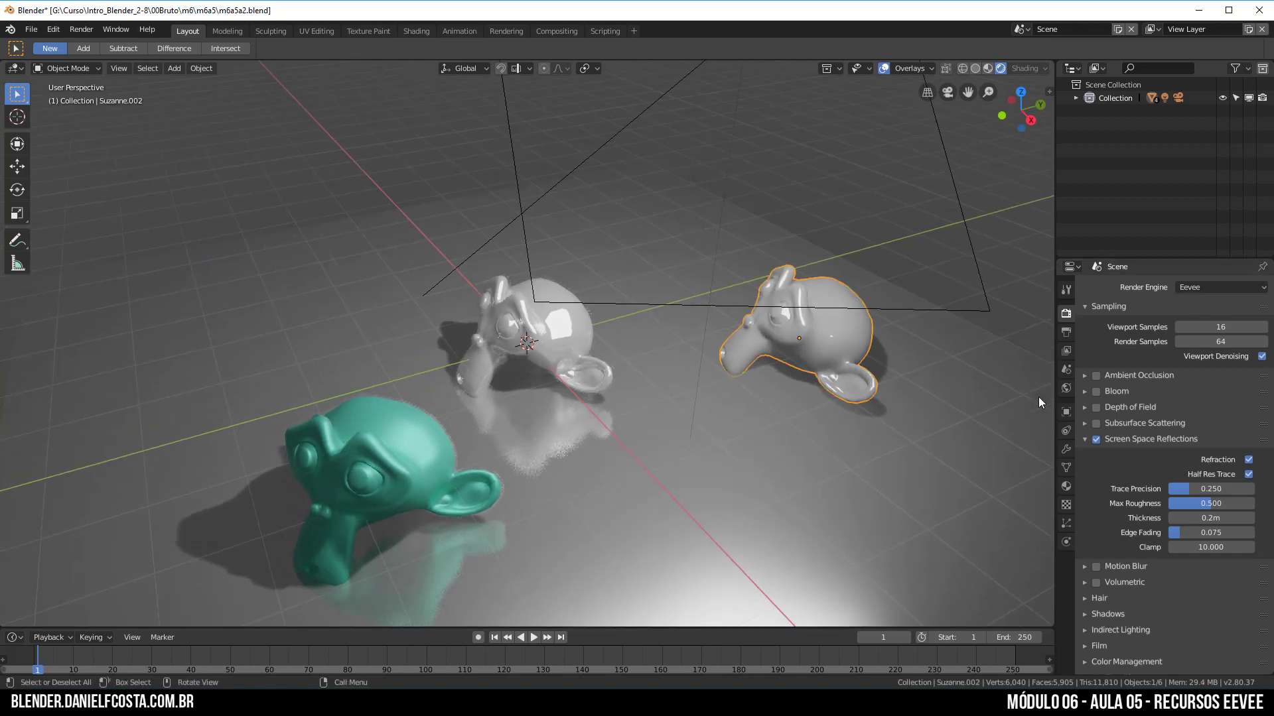
click(1066, 486)
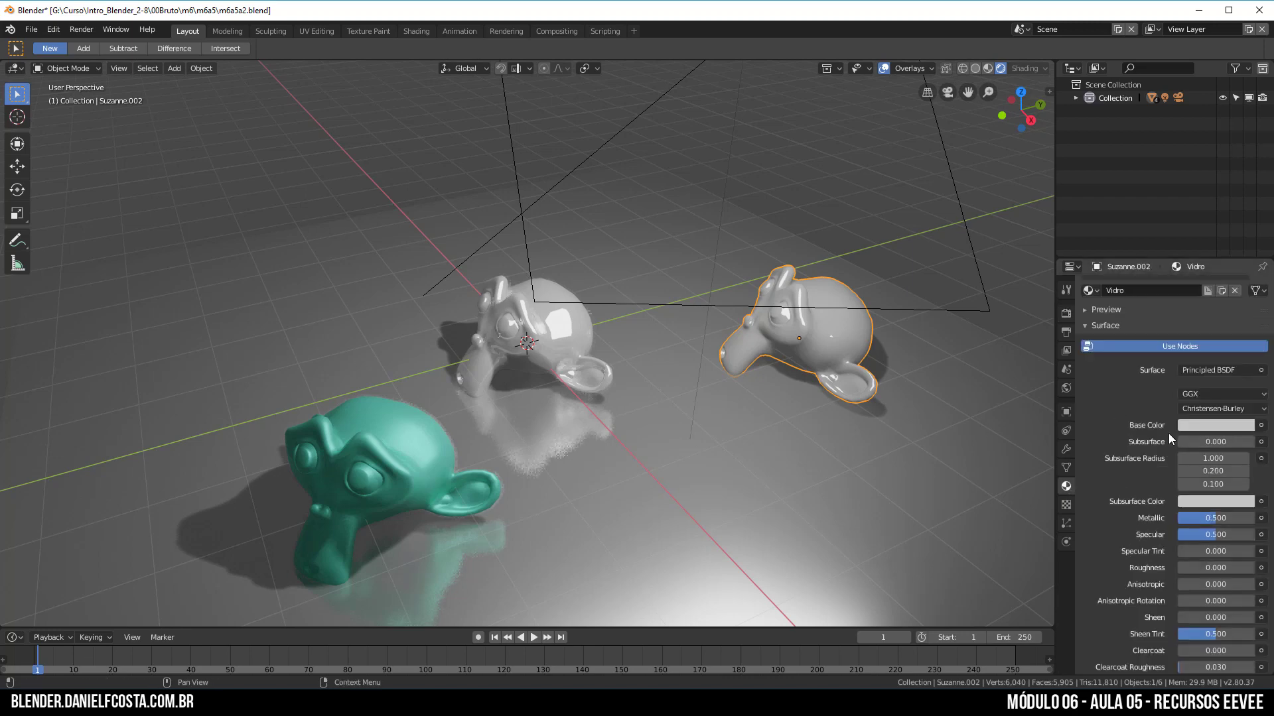
scroll(1168, 458, down, 3)
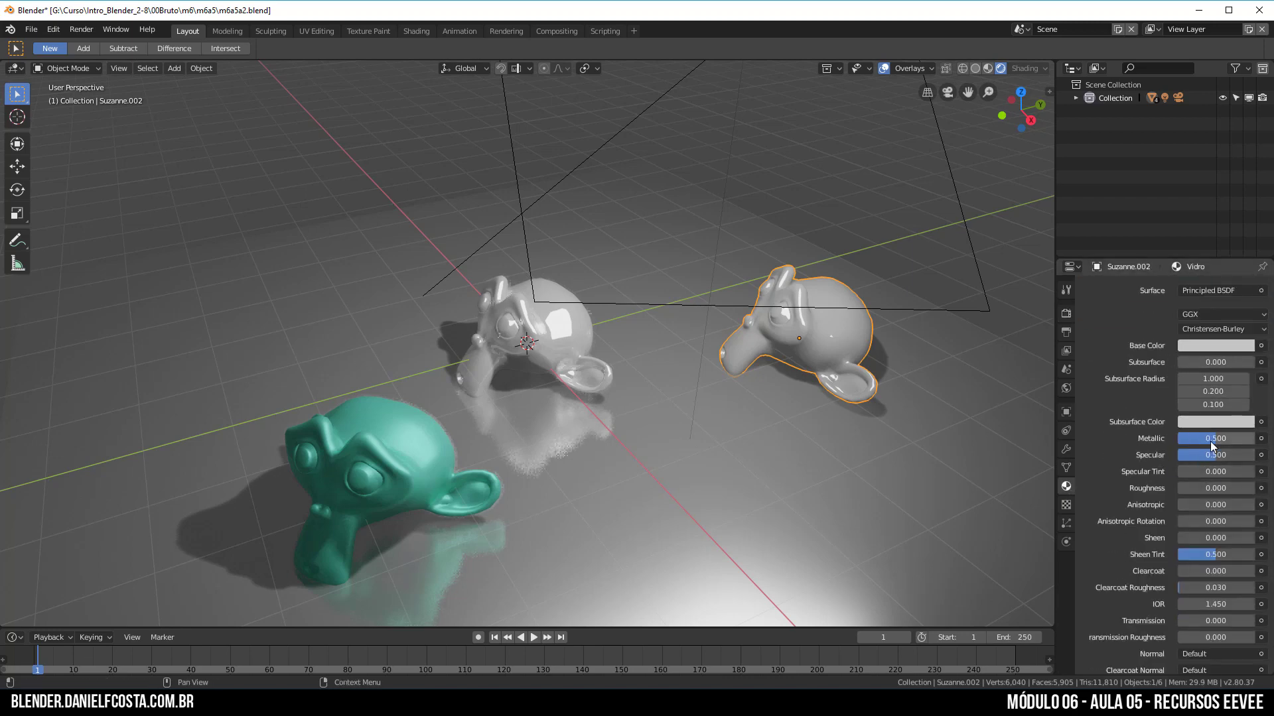
drag(1207, 441, 1178, 440)
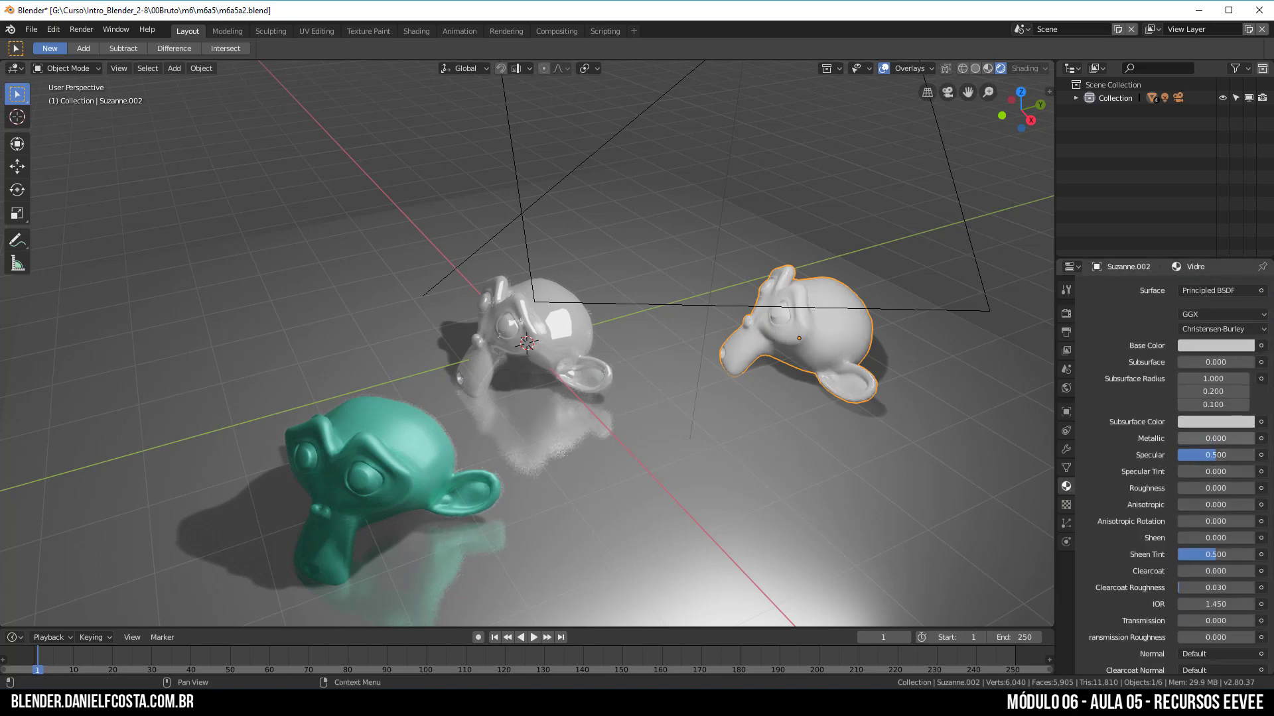
scroll(1178, 564, down, 1)
scroll(1178, 563, down, 1)
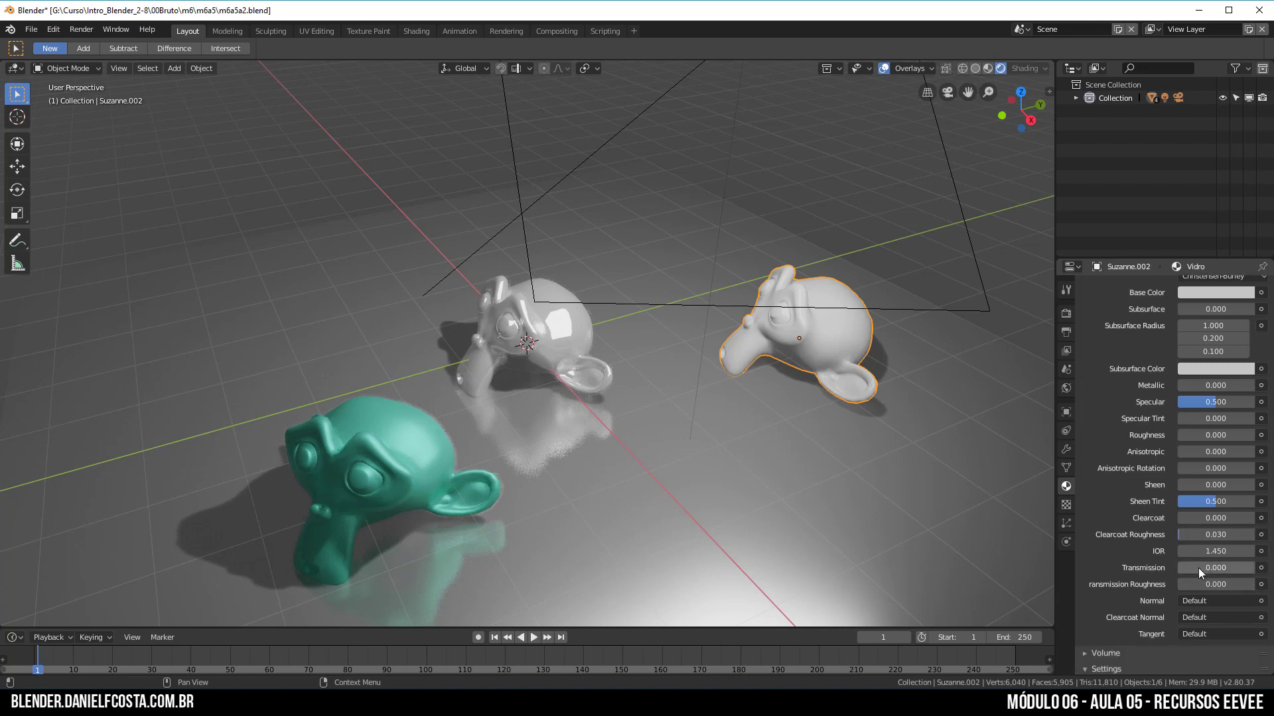
drag(1198, 568, 1261, 567)
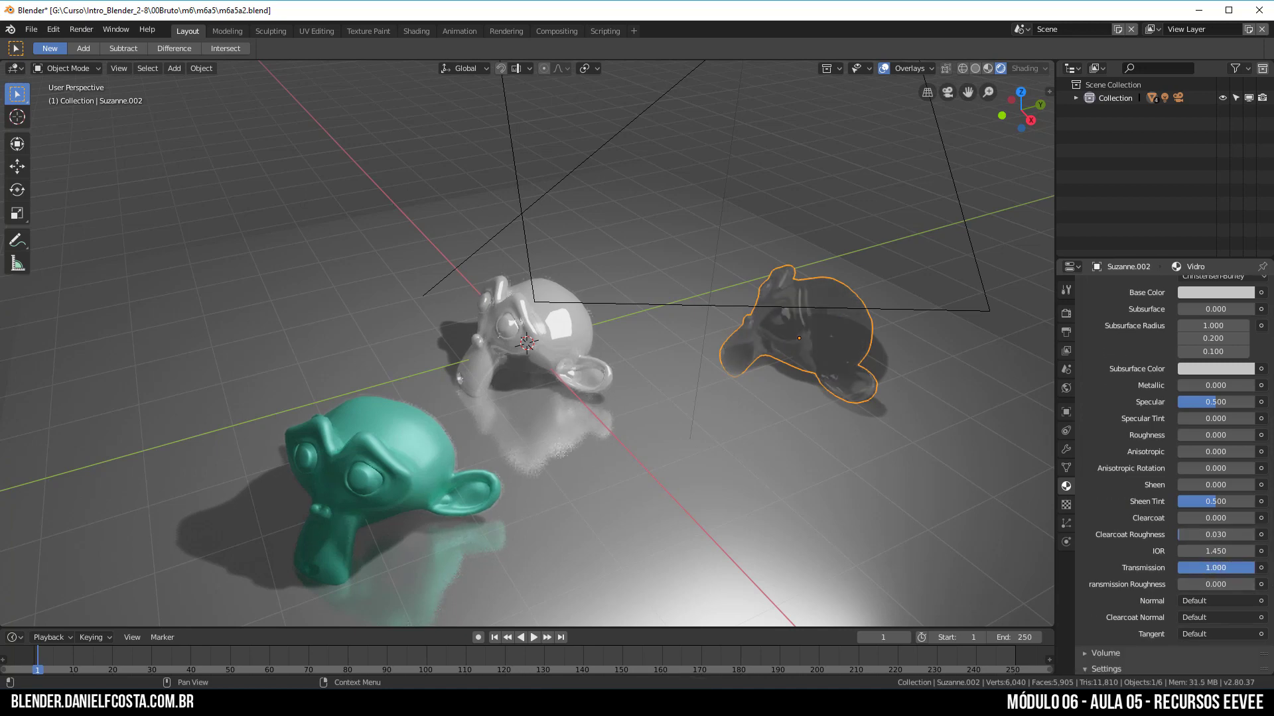
Compare the Screen Space Refraction setting of the Vidro material with that of the Metal material.
middle_drag(957, 421, 892, 406)
scroll(1151, 544, down, 4)
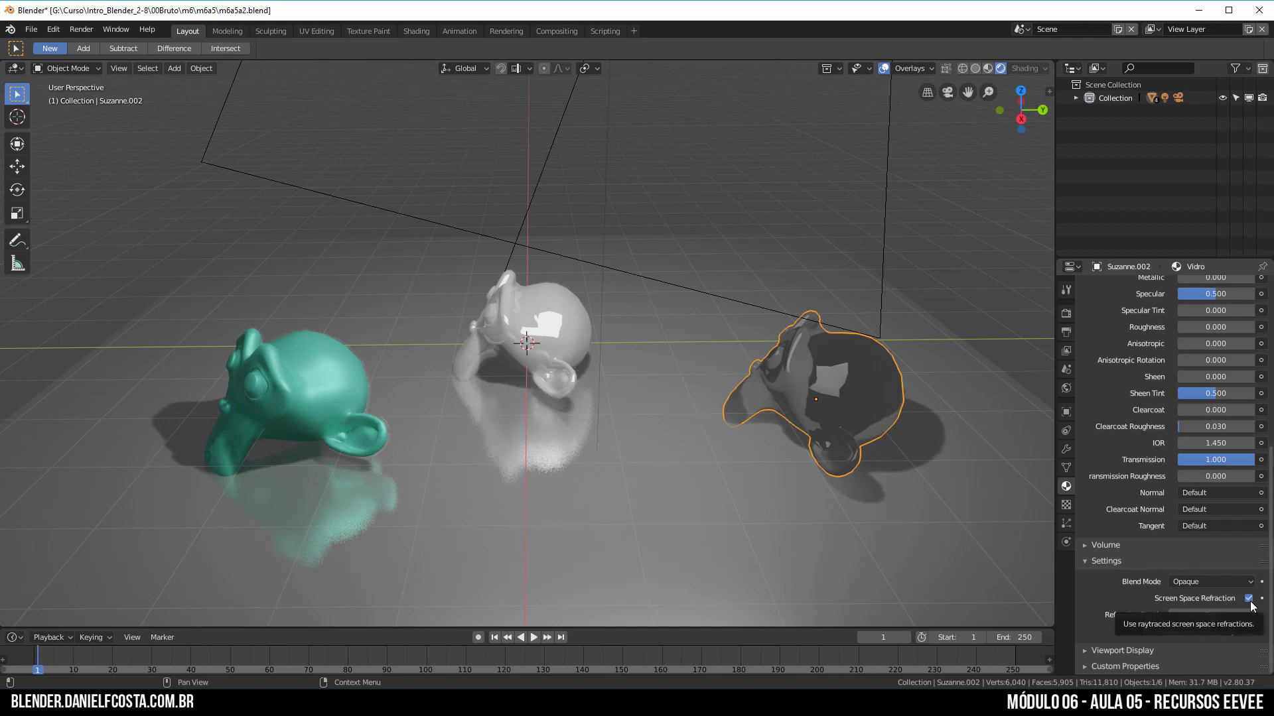
click(511, 358)
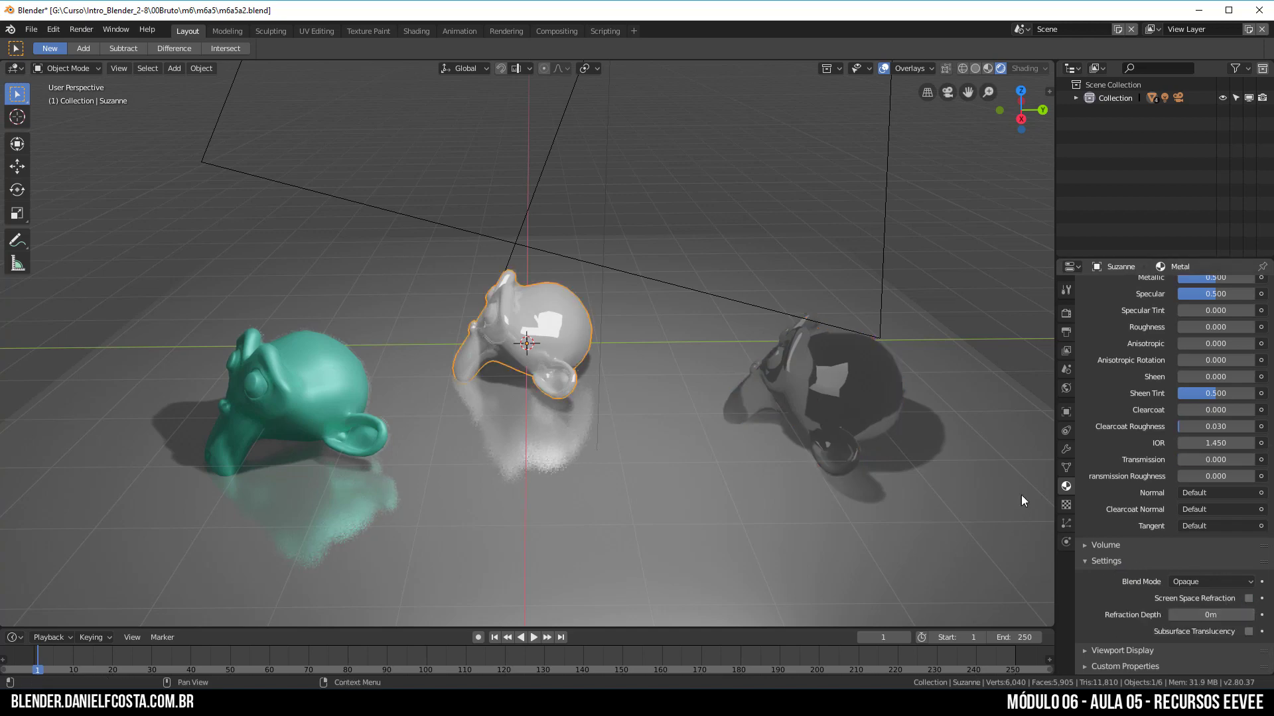
click(837, 373)
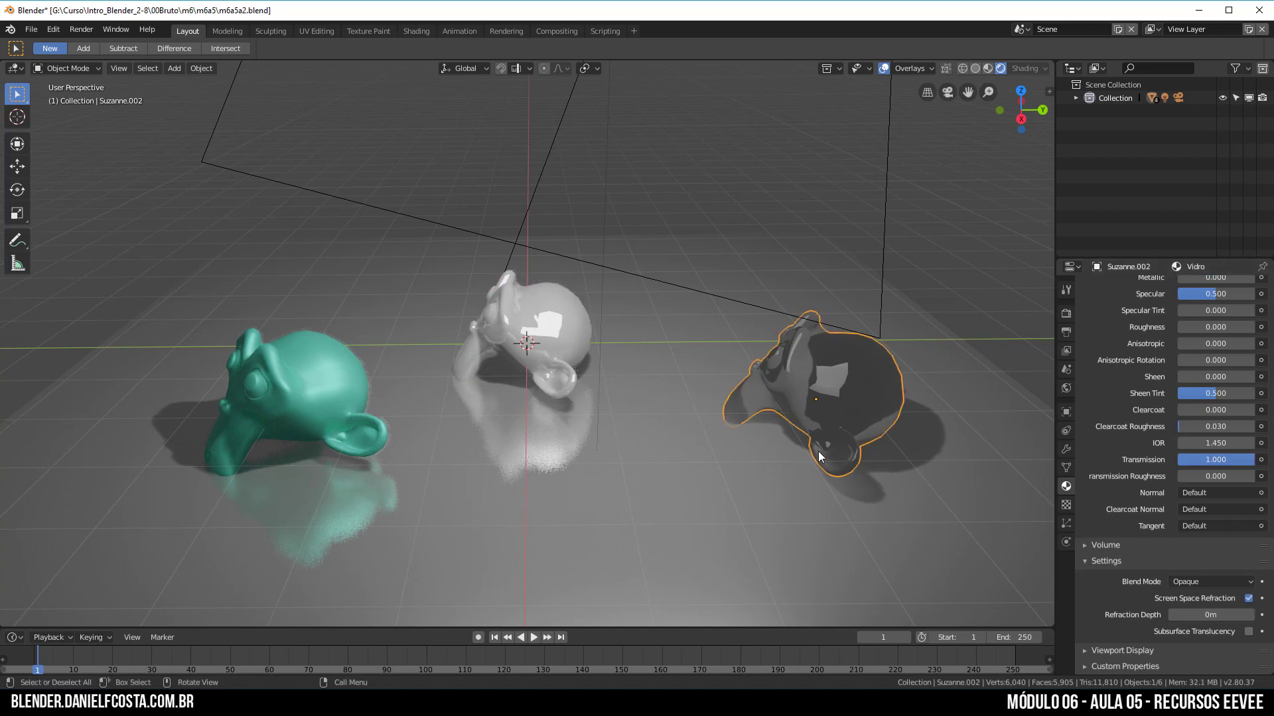
Look through the glass monkey at the green one, switching Vidro's Screen Space Refraction off and back on to compare.
middle_drag(818, 451, 683, 419)
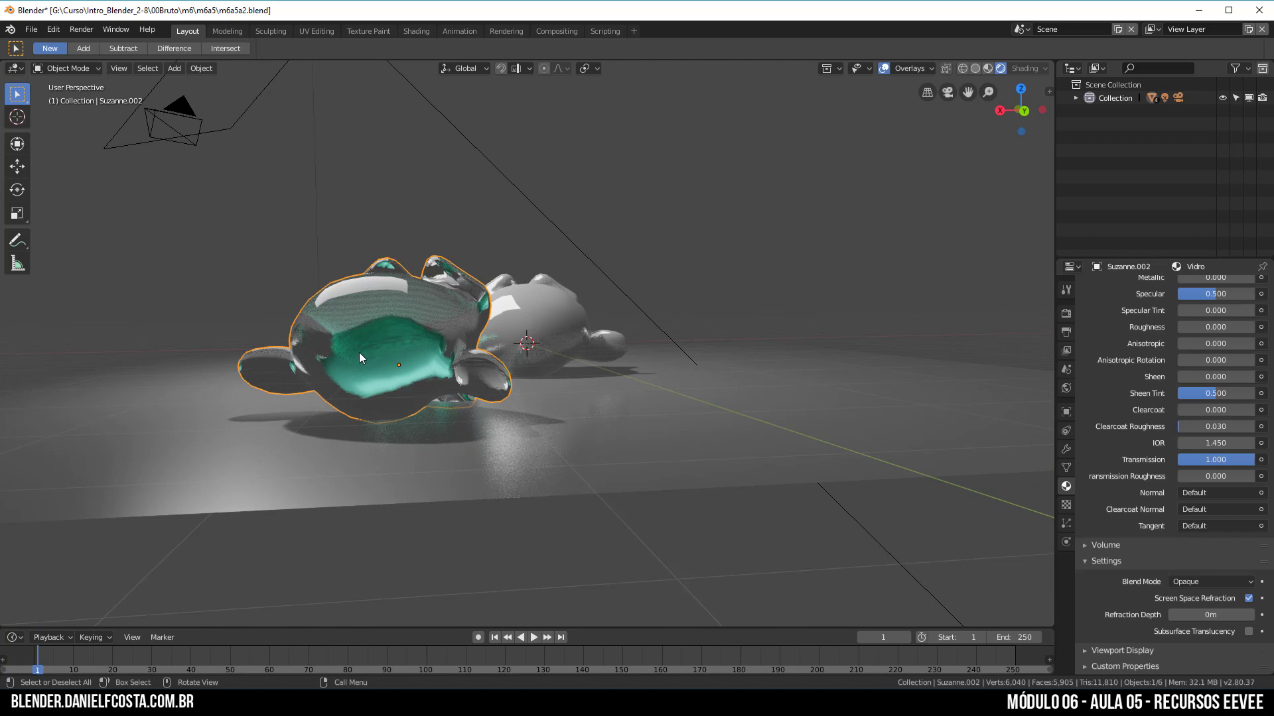
click(1248, 598)
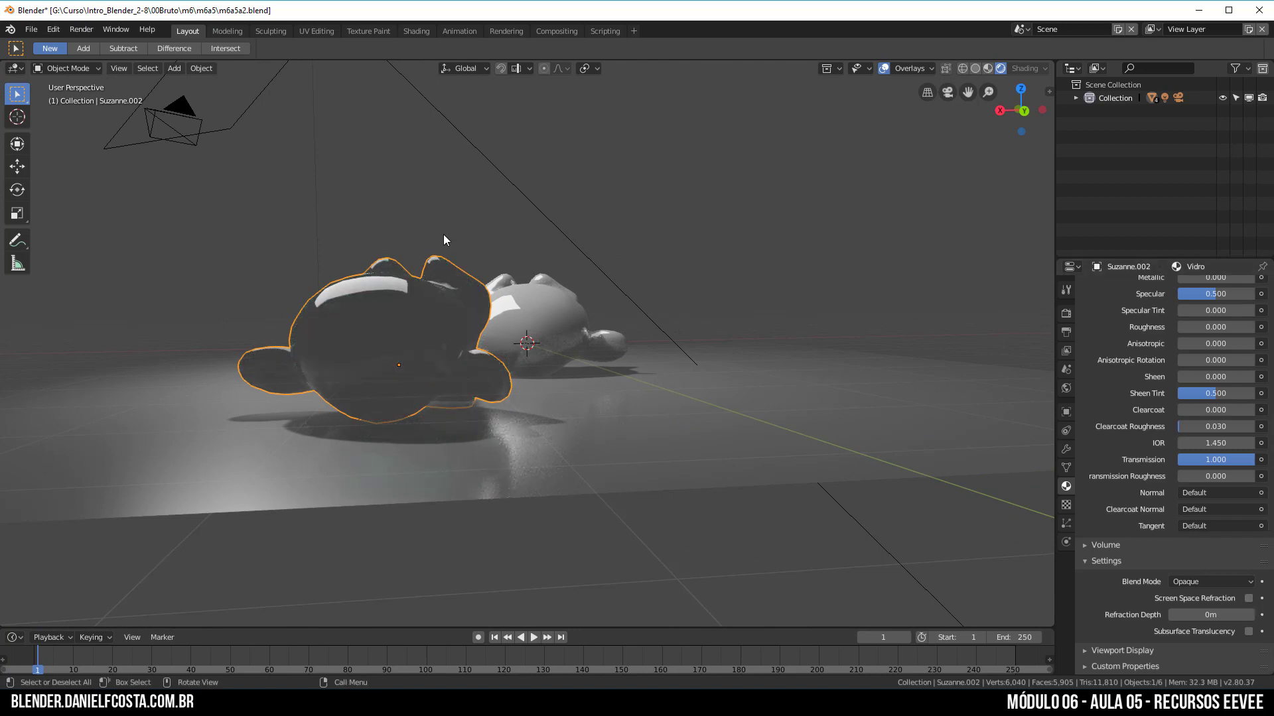
click(1249, 599)
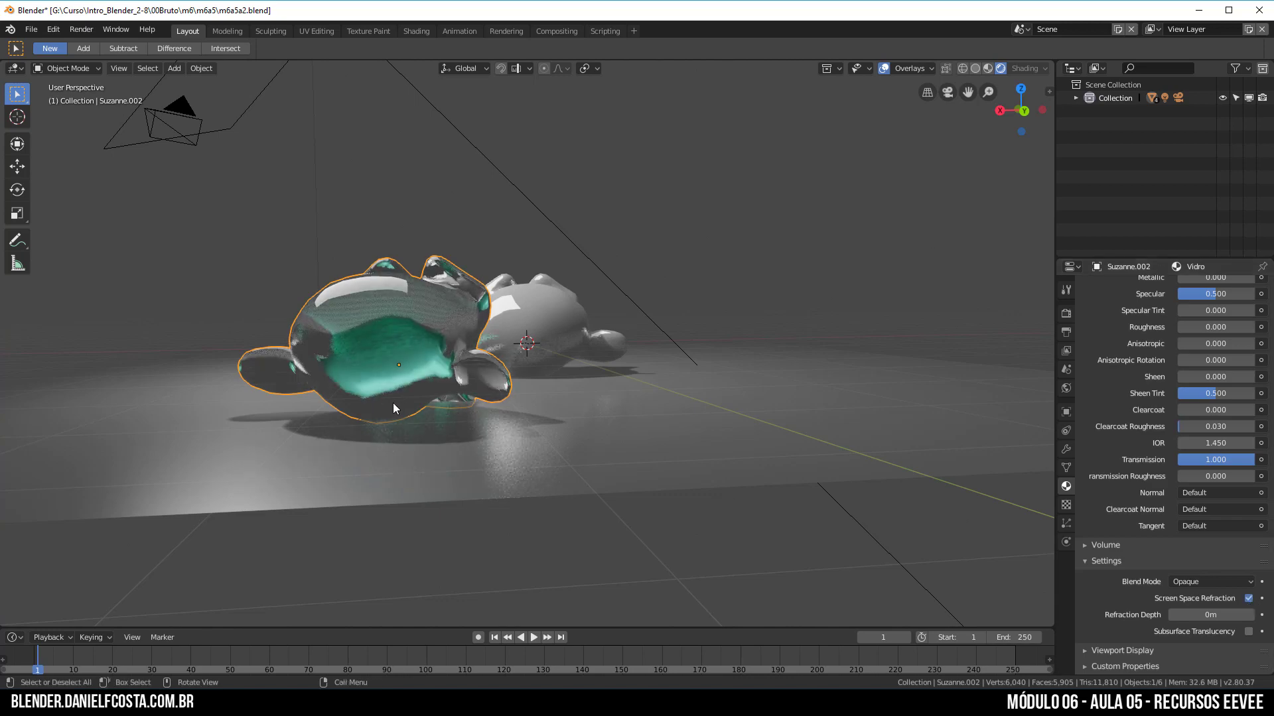
middle_drag(393, 404, 590, 439)
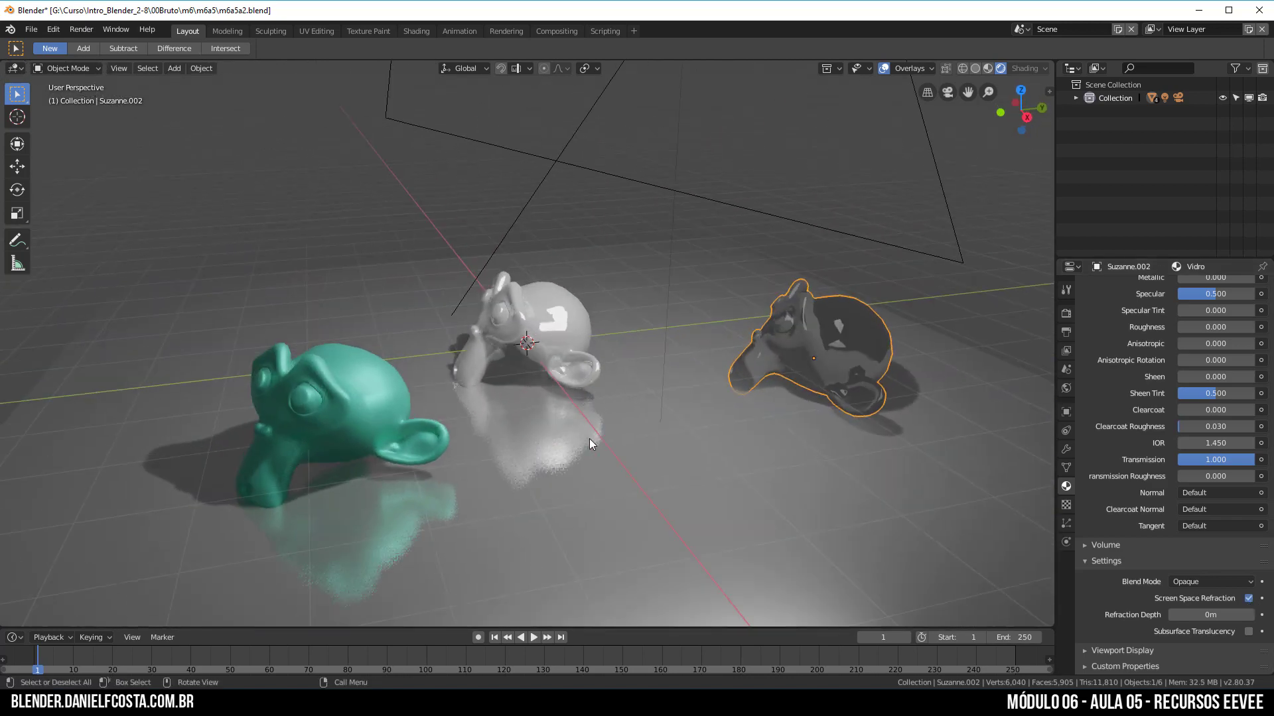
Set the Vidro material's IOR to 1.000 and look through the glass monkey from behind.
click(1211, 443)
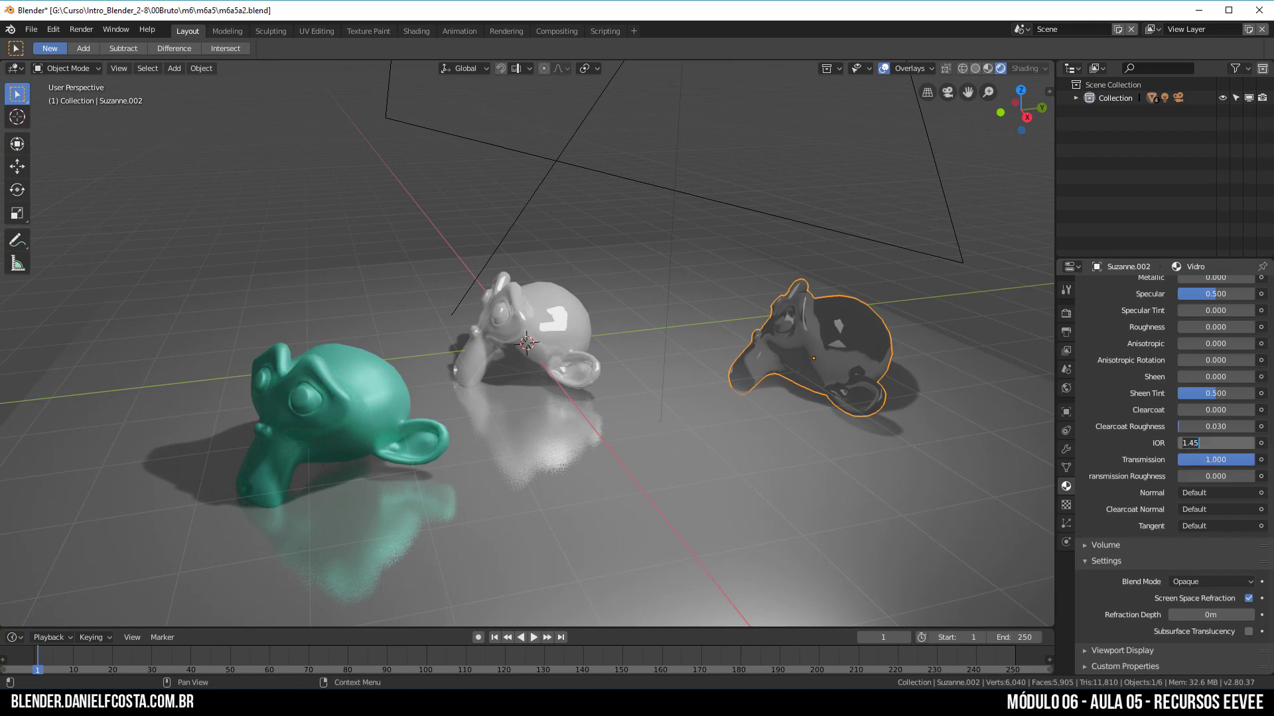
key(BackSpace)
key(BackSpace)
key(BackSpace)
key(Return)
middle_drag(875, 405, 682, 351)
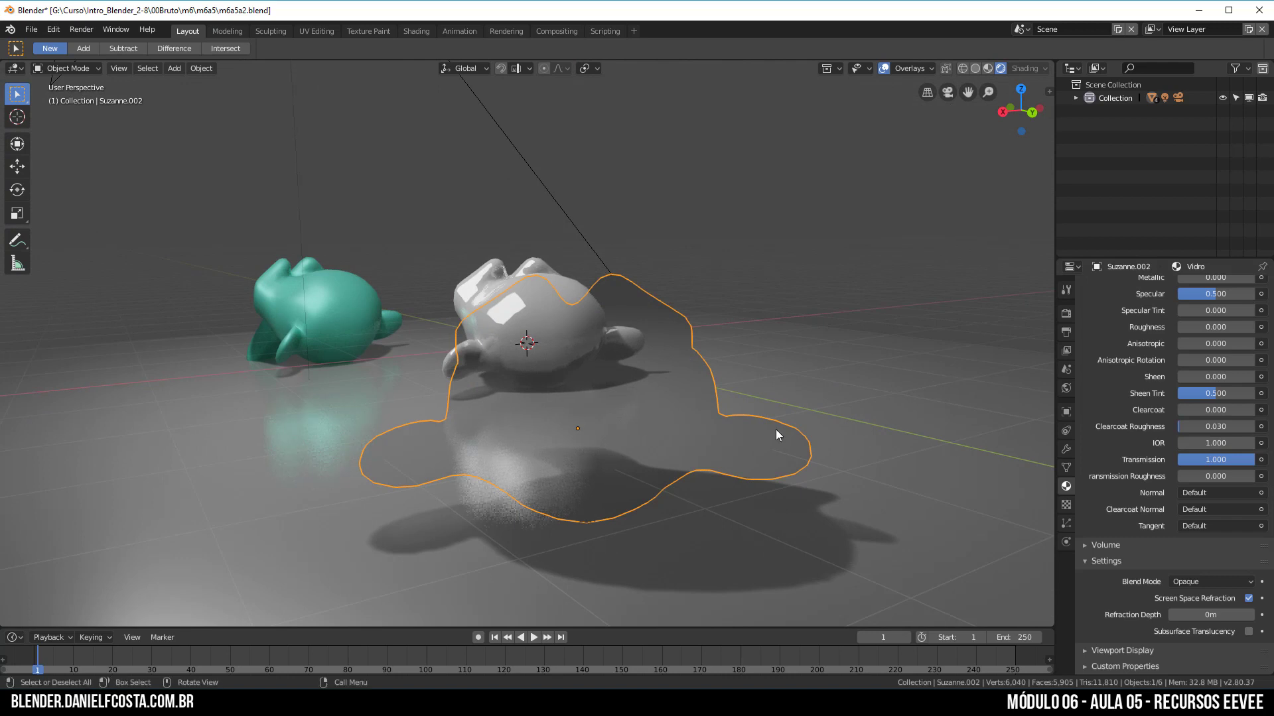
Set the Vidro material's IOR back to 1.45 and view the three monkeys together.
click(1215, 443)
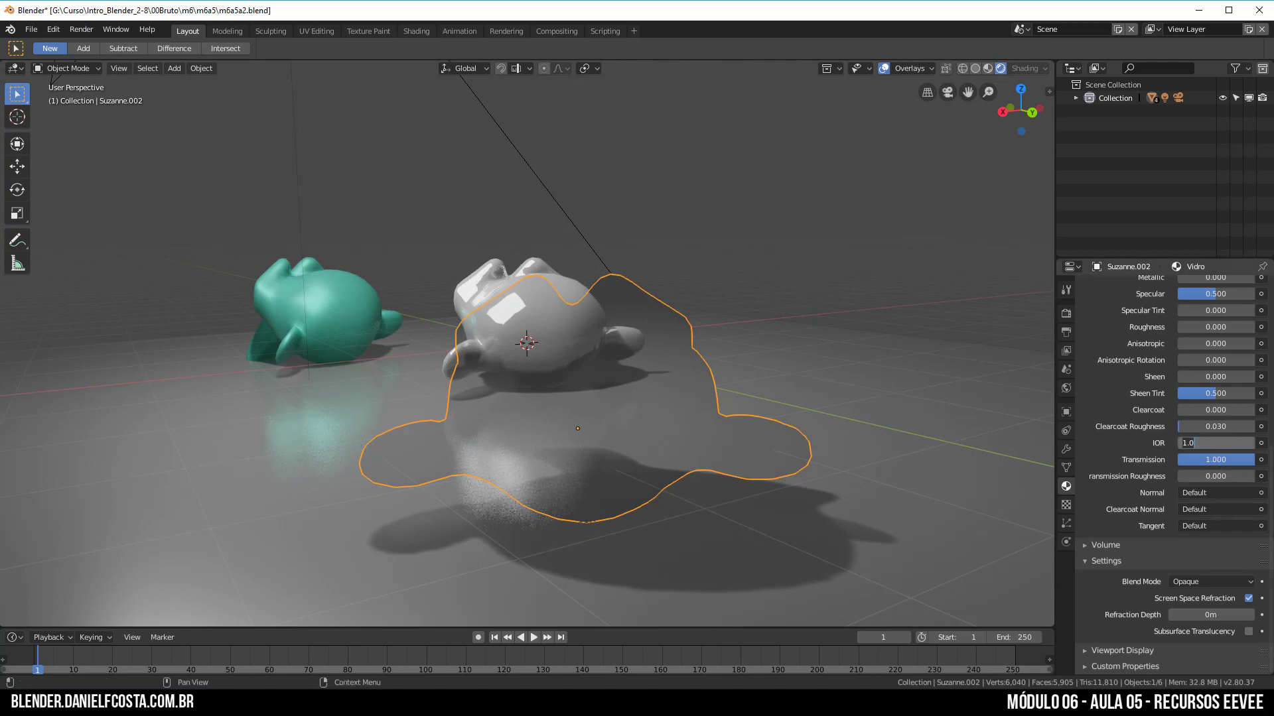
text(1.45)
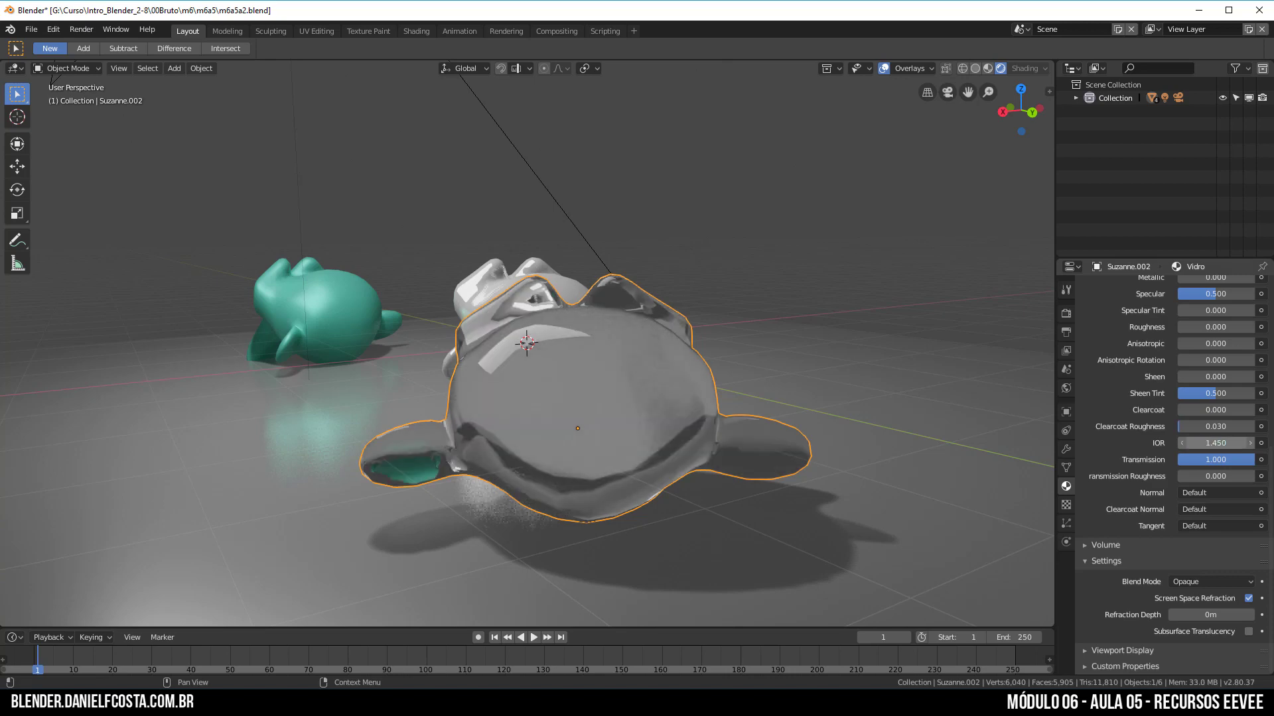
key(Return)
middle_drag(382, 364, 477, 406)
middle_drag(592, 412, 594, 413)
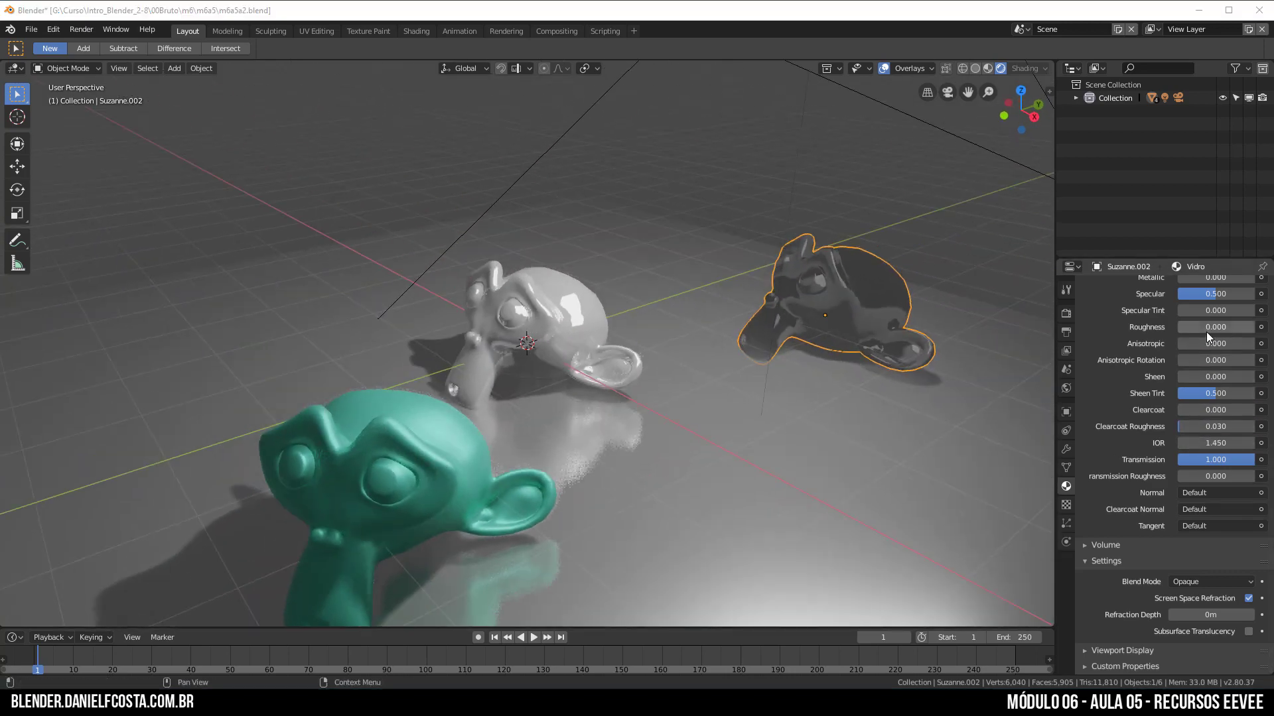
Add a plane and move it along the X axis to the open floor in front of the metal monkey.
middle_drag(881, 354, 563, 388)
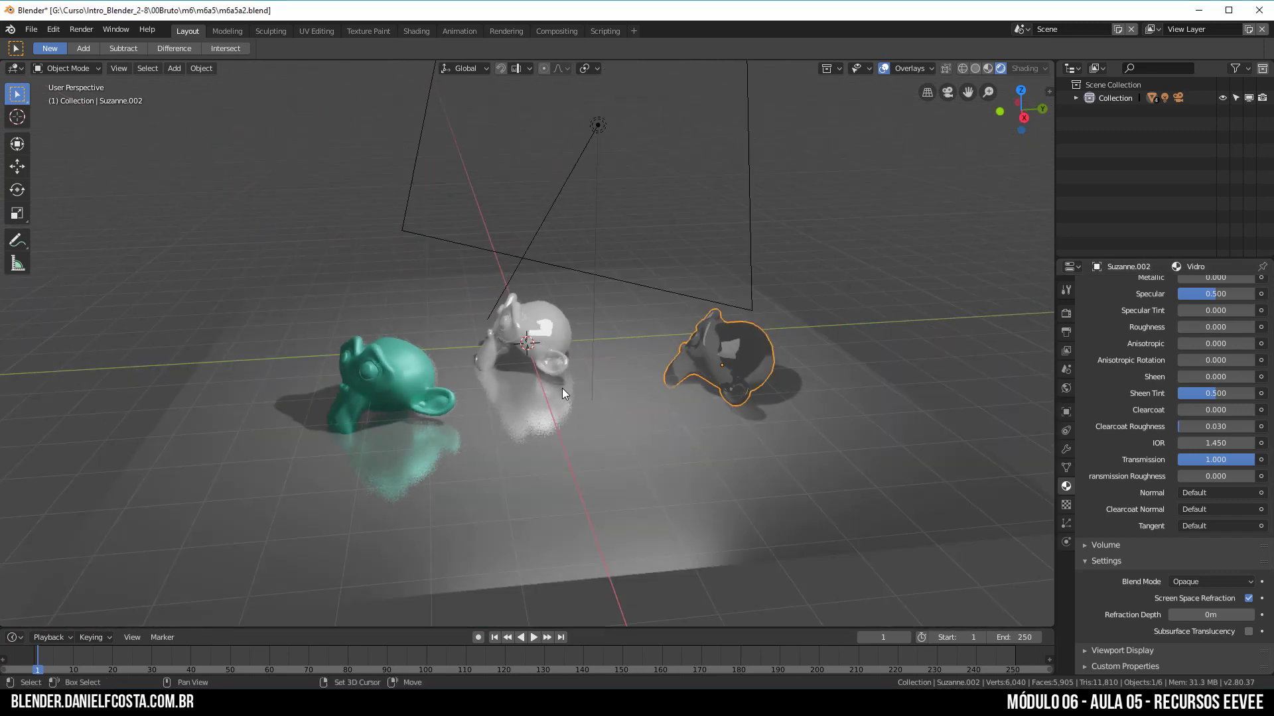
key(shift+a)
mouse_move(563, 388)
click(620, 390)
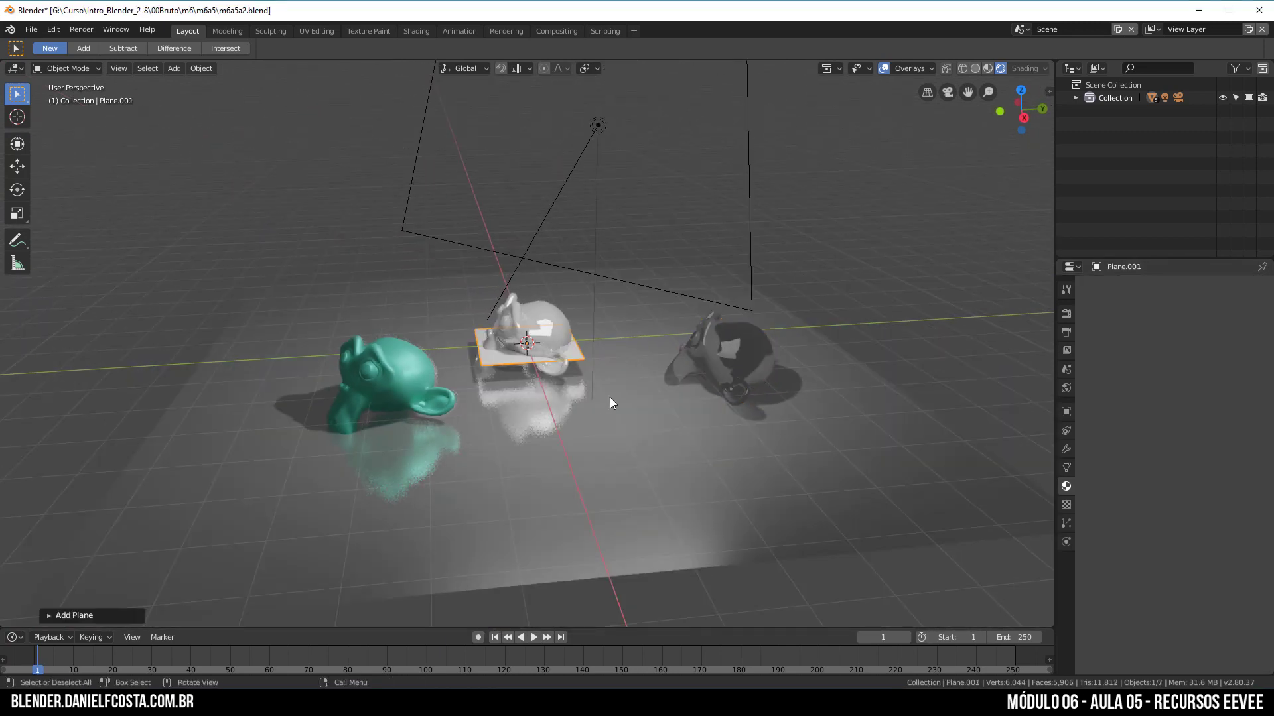
scroll(610, 398, up, 2)
key(g)
key(x)
click(573, 512)
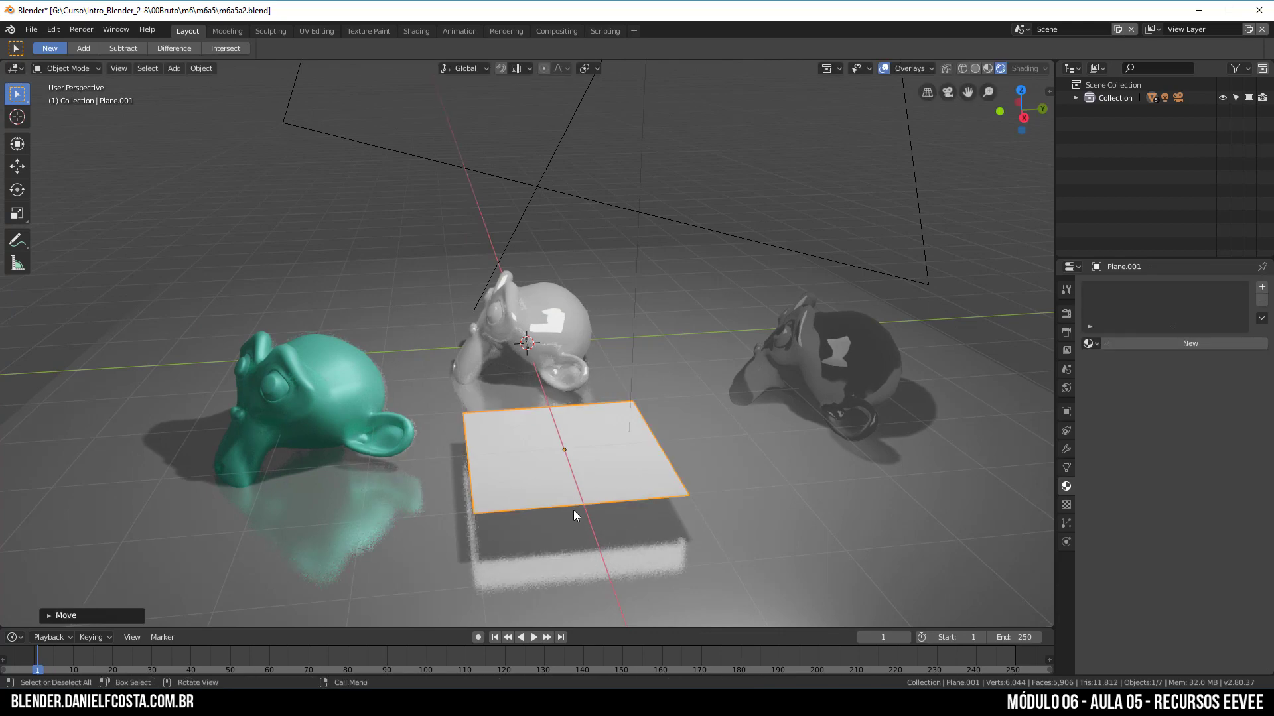
Rotate the new plane 90° about the Y axis and raise it along Z above the floor.
text(r)
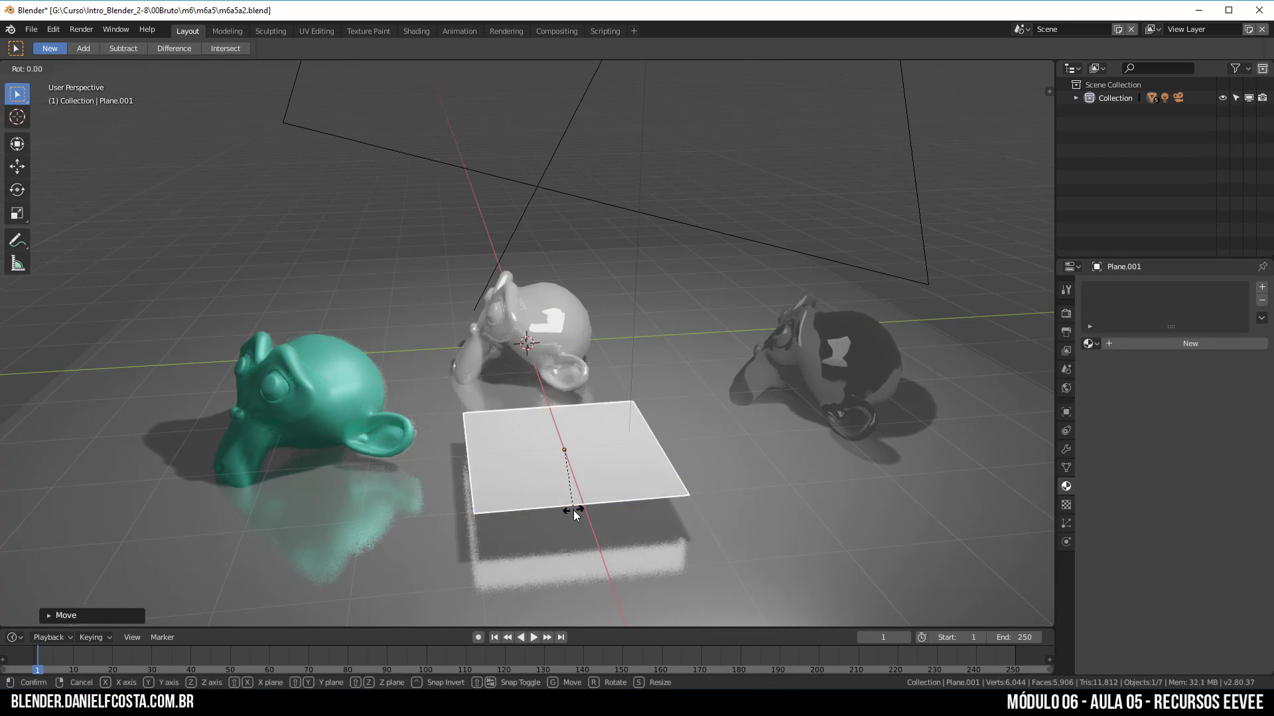
text(y90)
key(Return)
key(g)
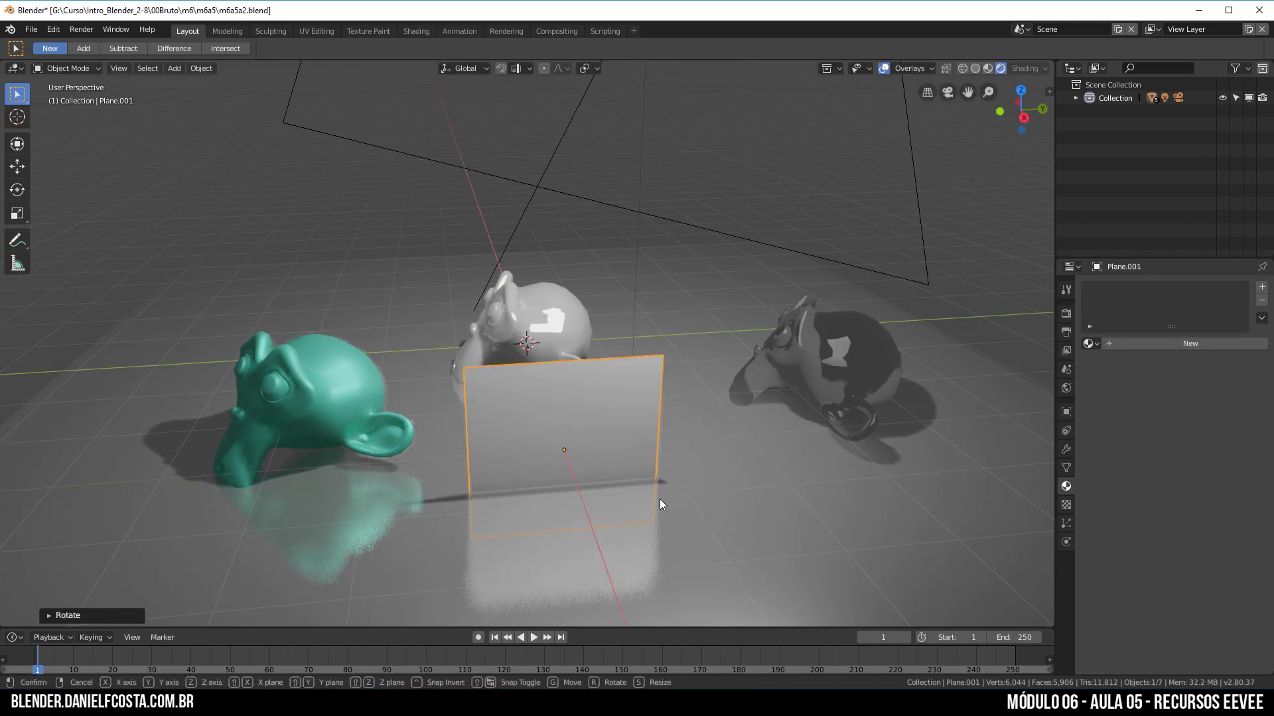
key(z)
click(662, 423)
Extrude the upright plane along X into a thin slab and recalculate its normals.
key(Tab)
middle_drag(662, 424, 716, 441)
key(e)
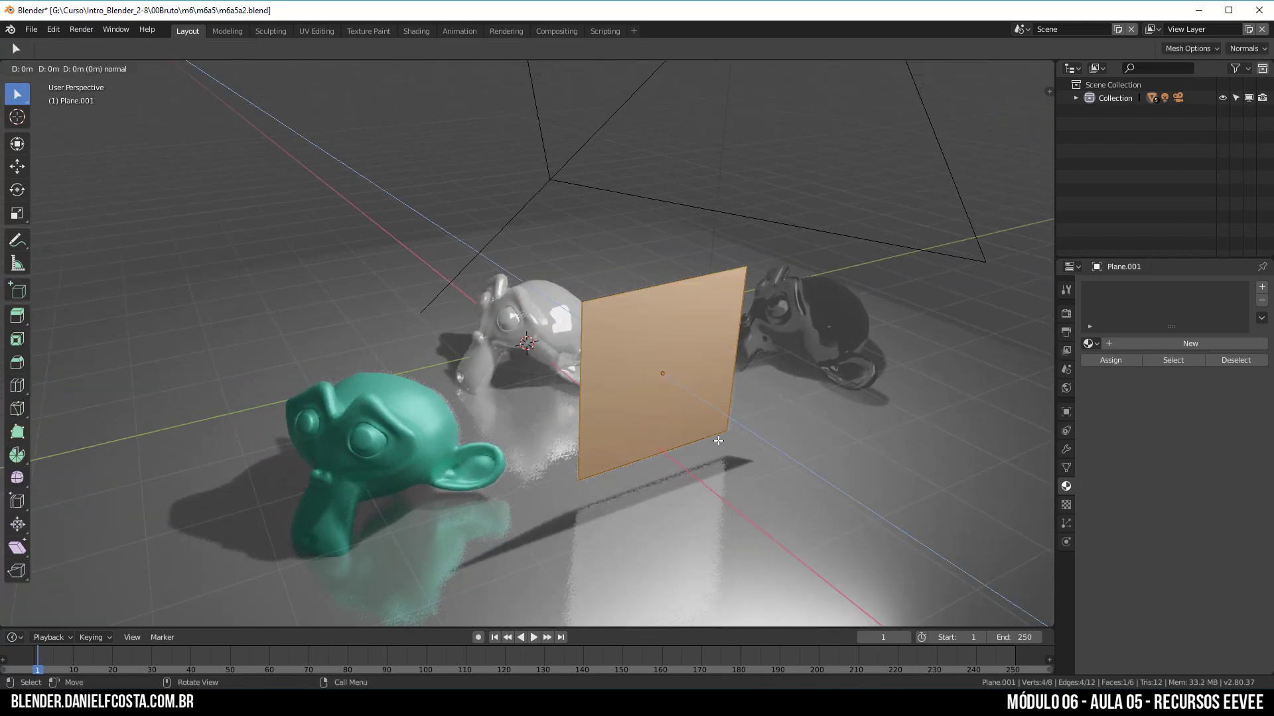
key(x)
click(705, 438)
key(a)
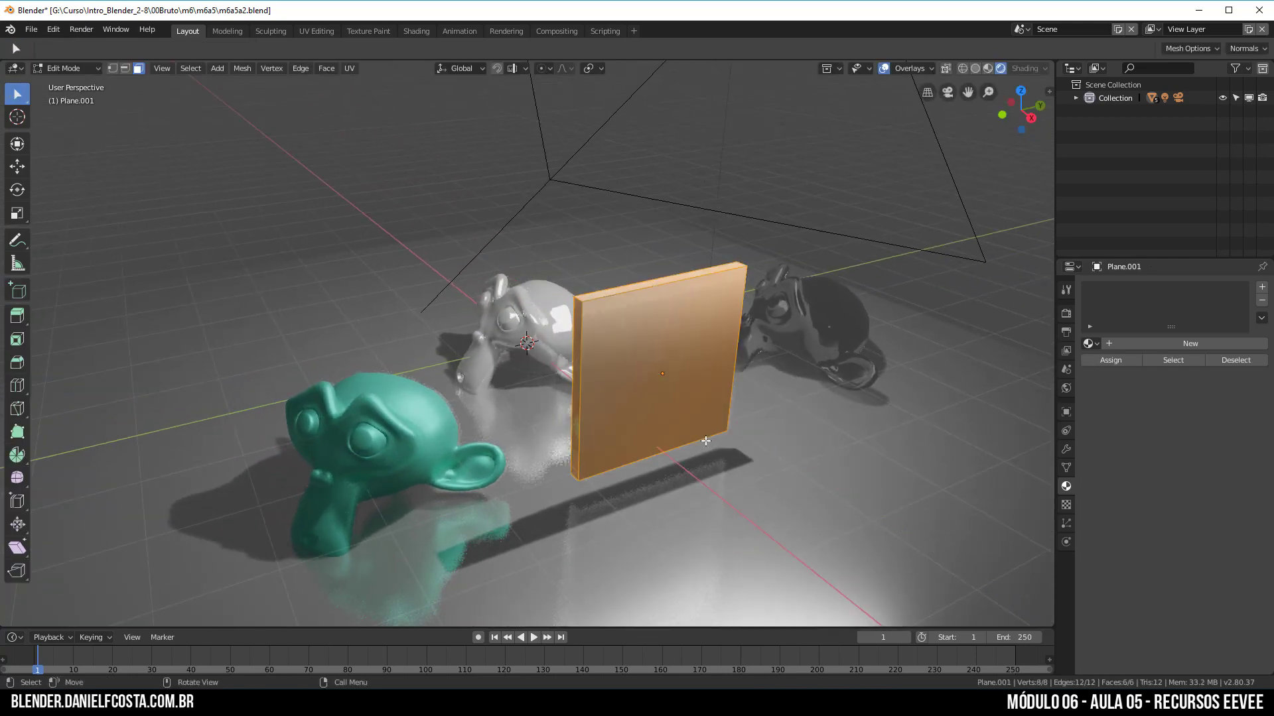
key(shift+n)
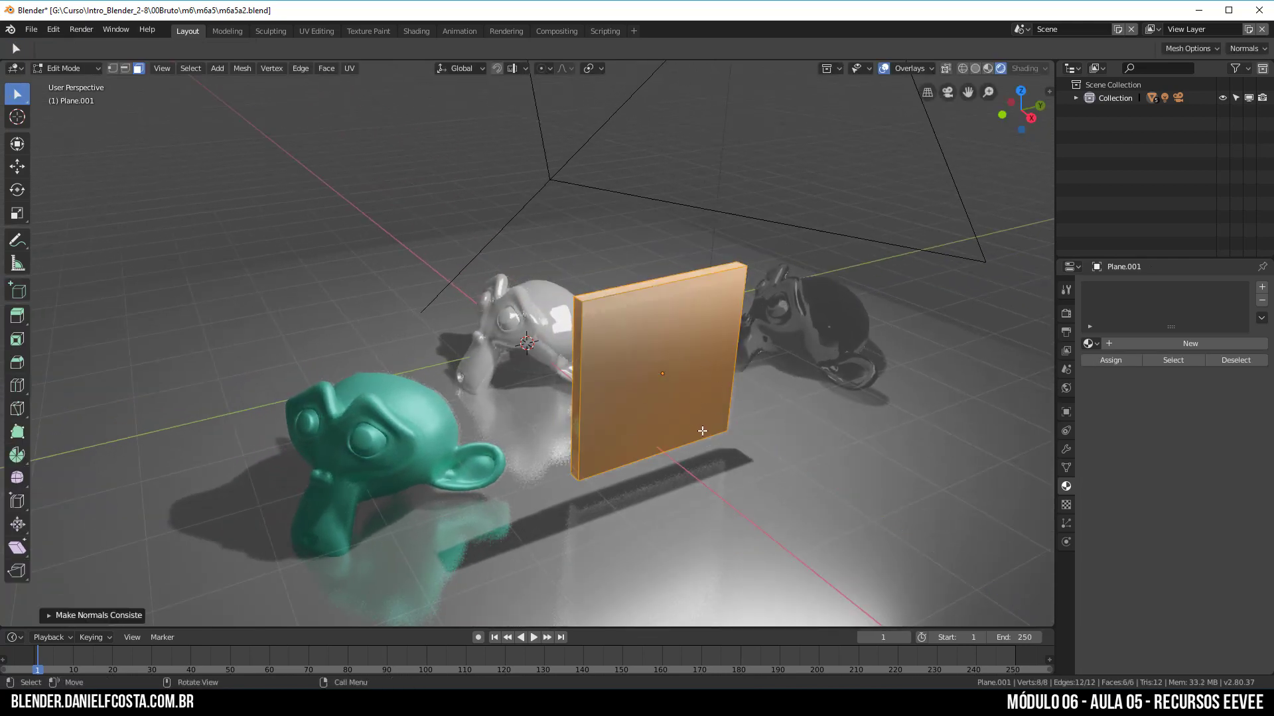
key(Tab)
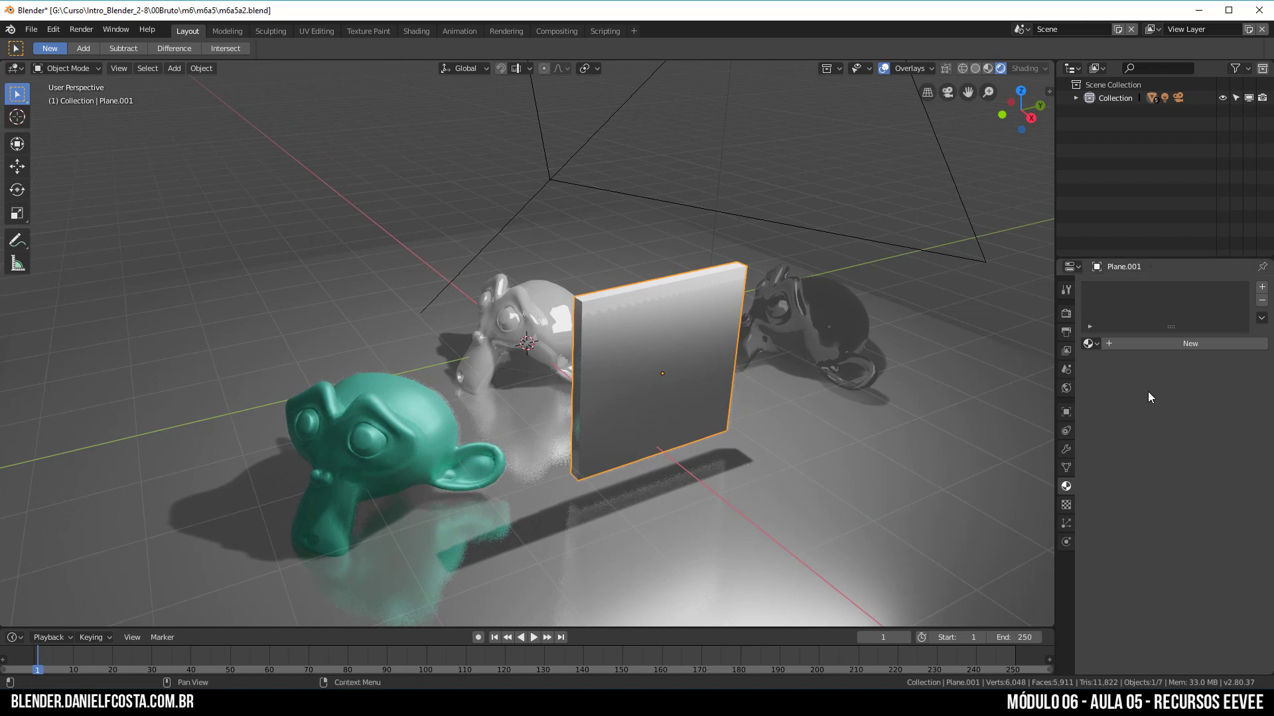
Assign the existing Vidro material to the slab and look through it at the metal monkey.
click(1090, 343)
click(1110, 402)
middle_drag(873, 403, 806, 392)
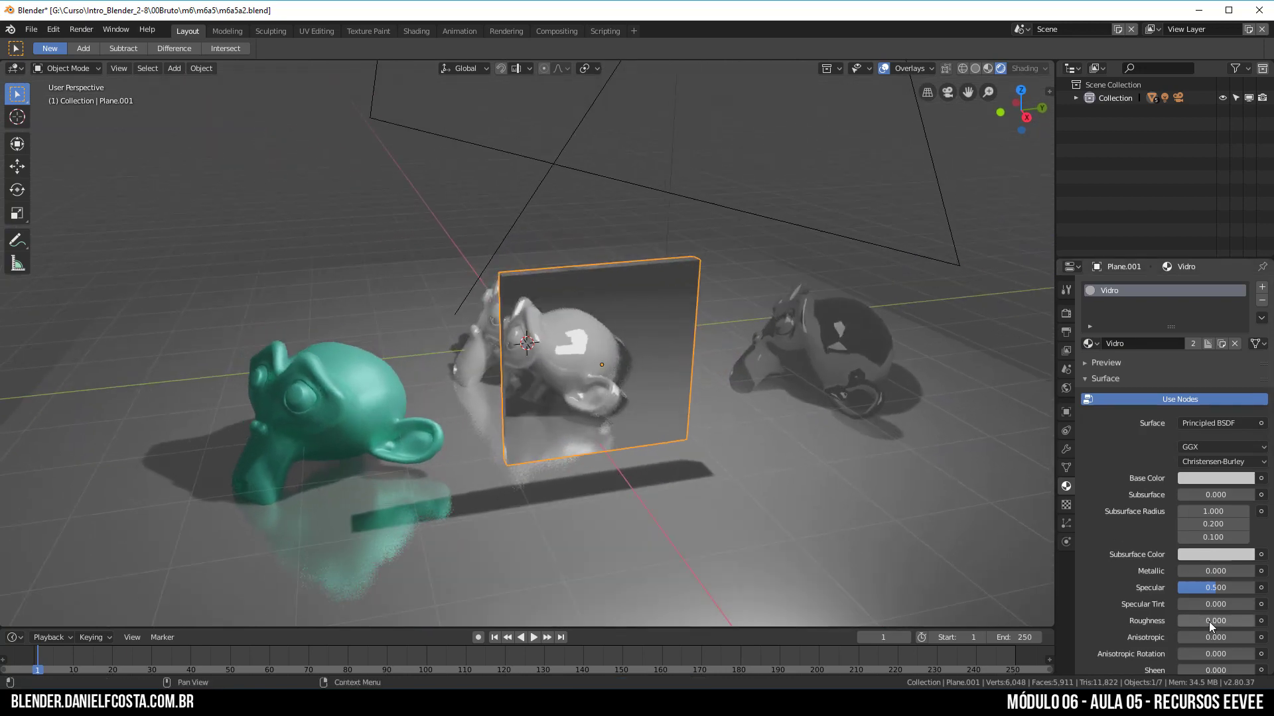
Set the Vidro material's Roughness to 0.389 and its Base Color to a saturated purple.
drag(1197, 620, 1226, 620)
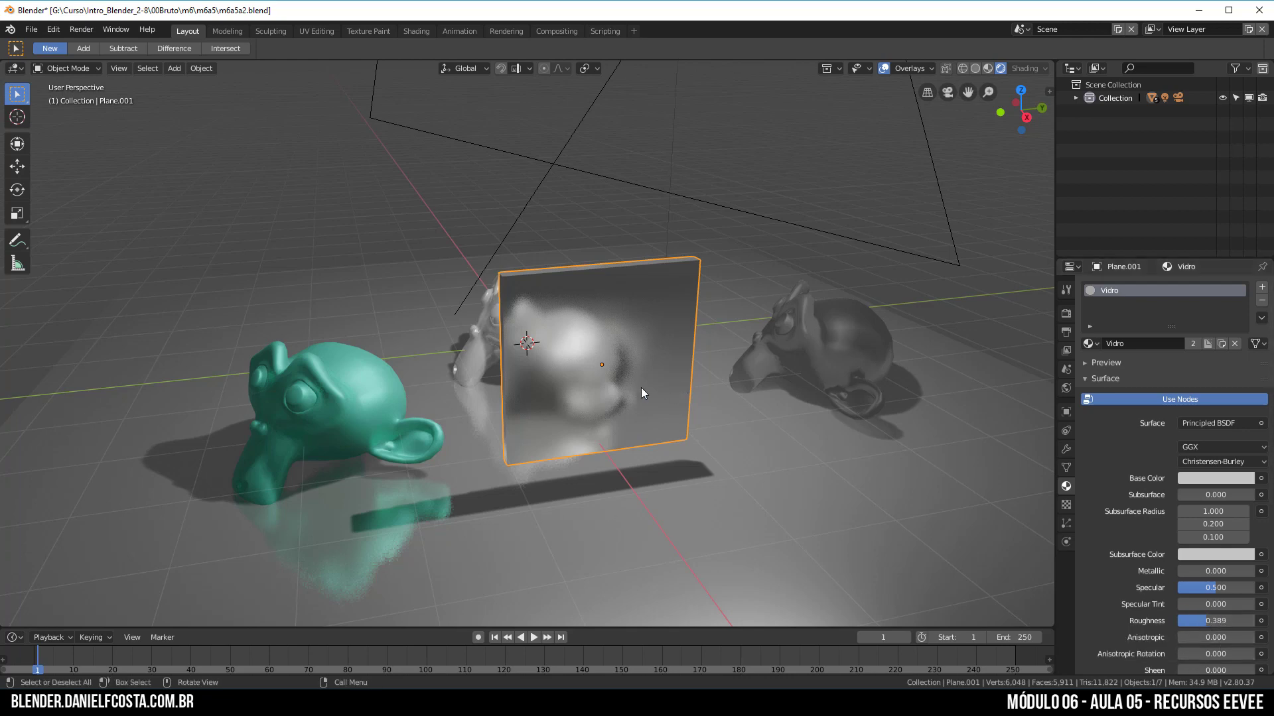
middle_drag(641, 388, 591, 390)
click(1200, 480)
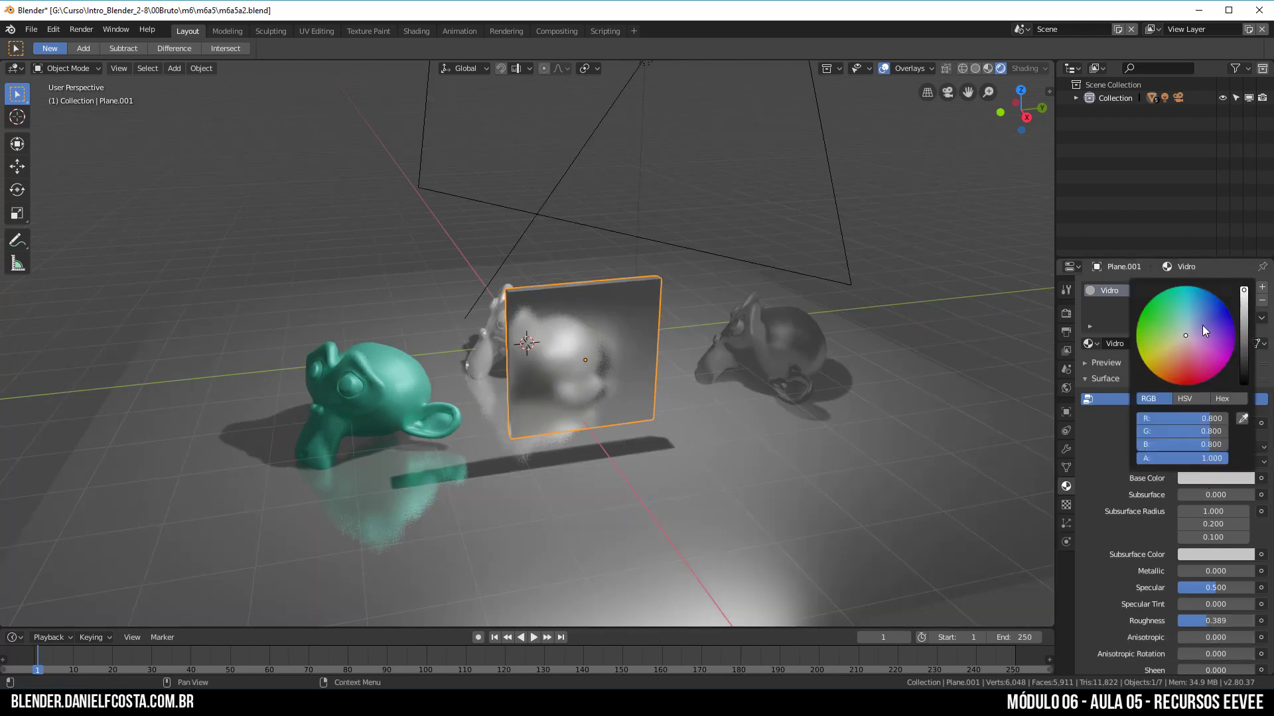
mouse_move(1202, 325)
mouse_down()
mouse_move(1212, 317)
mouse_move(1219, 339)
mouse_up()
Delete the glass slab in front of the metal monkey.
middle_drag(624, 392, 618, 426)
key(Delete)
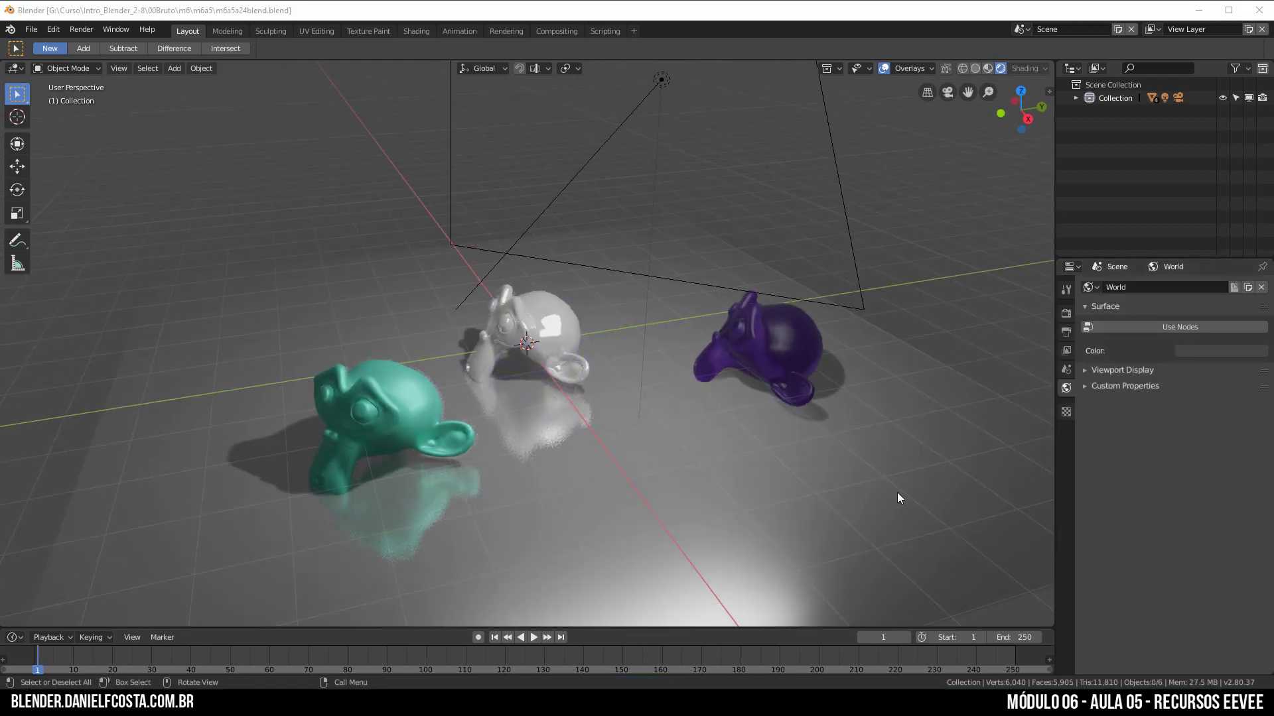
Set the floor plane's material Roughness to 0.065 for sharper reflections.
click(897, 492)
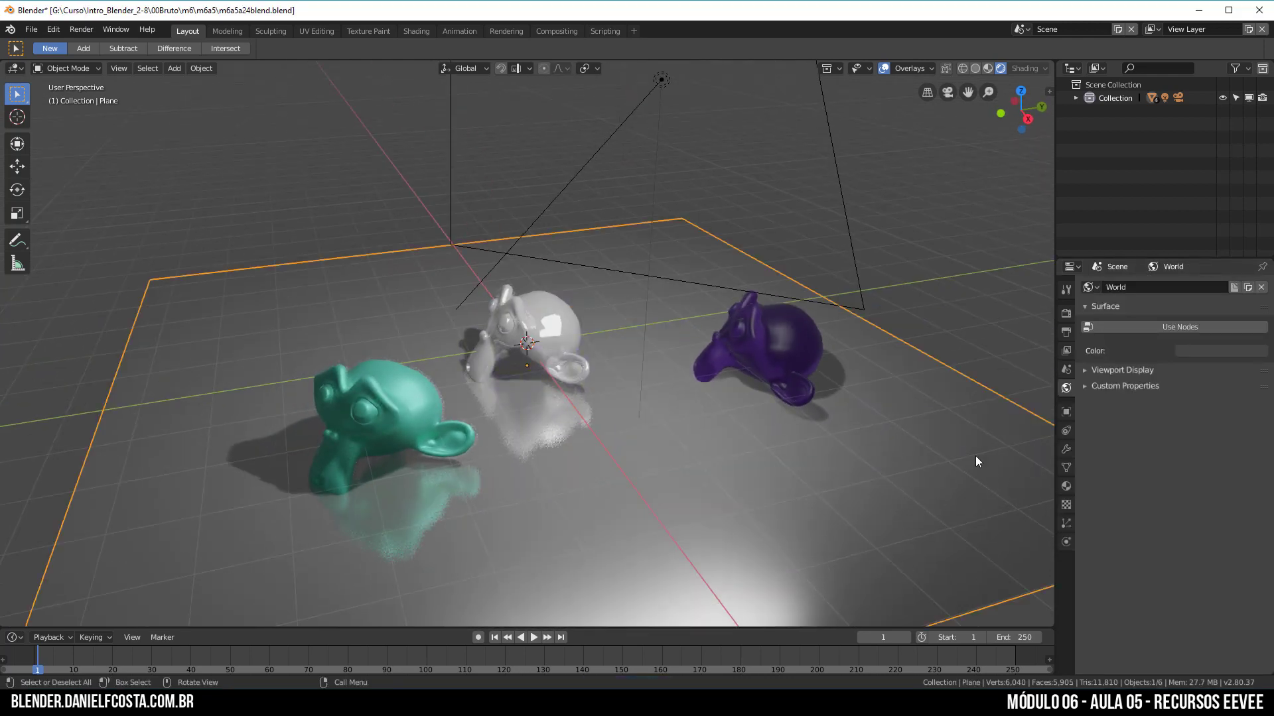
click(1065, 486)
scroll(1213, 540, down, 3)
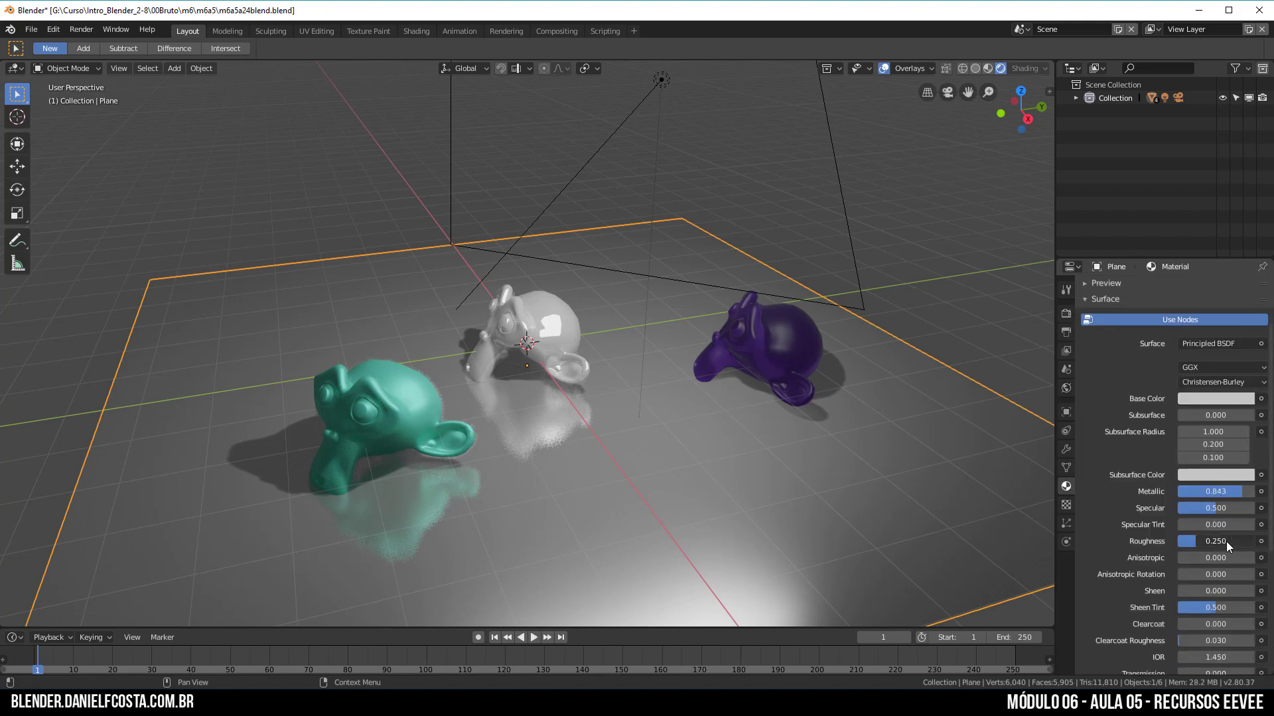
drag(1226, 541, 1211, 541)
middle_drag(519, 435, 503, 472)
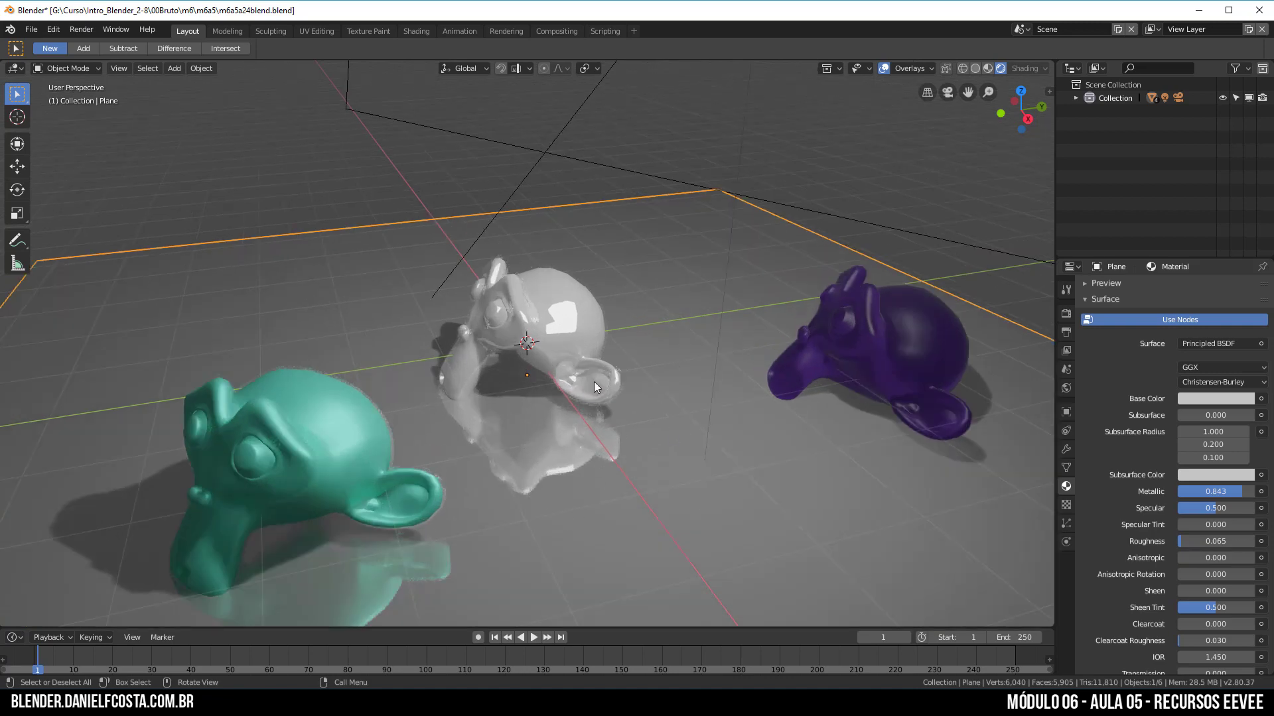
Select the metal monkey and set the scene's Screen Space Reflections Trace Precision to 1.000.
click(544, 308)
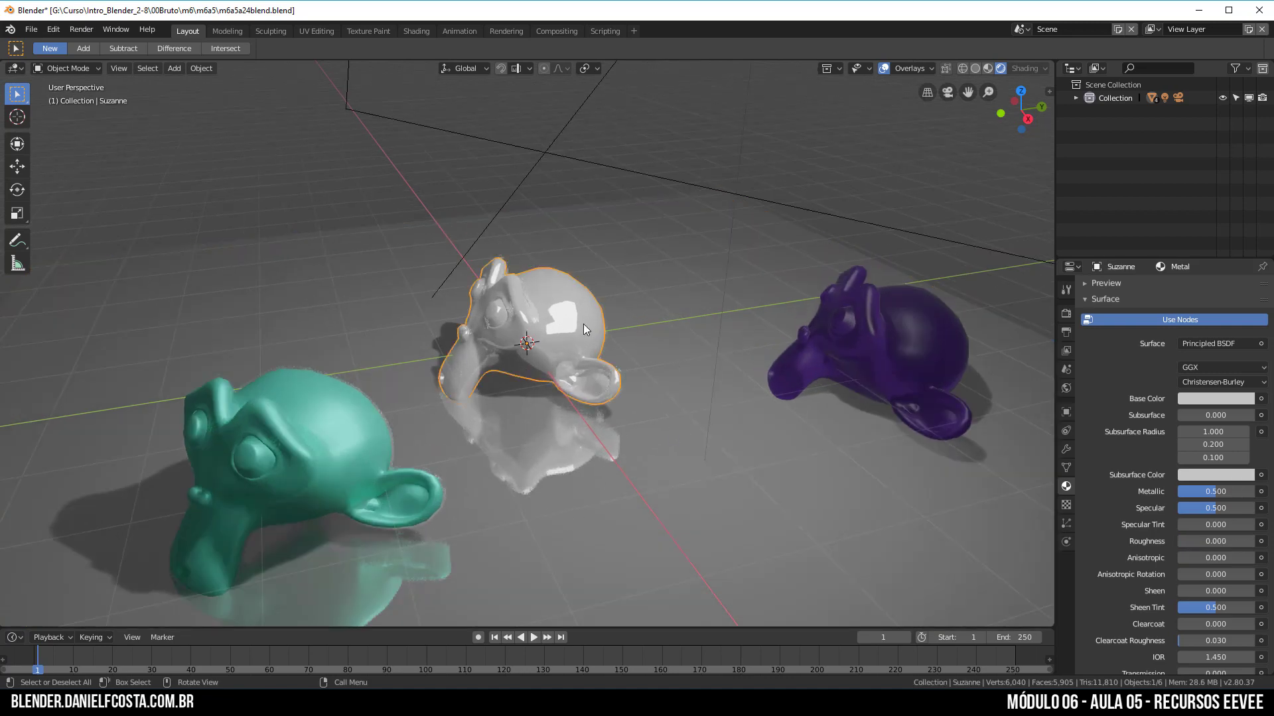
click(1067, 315)
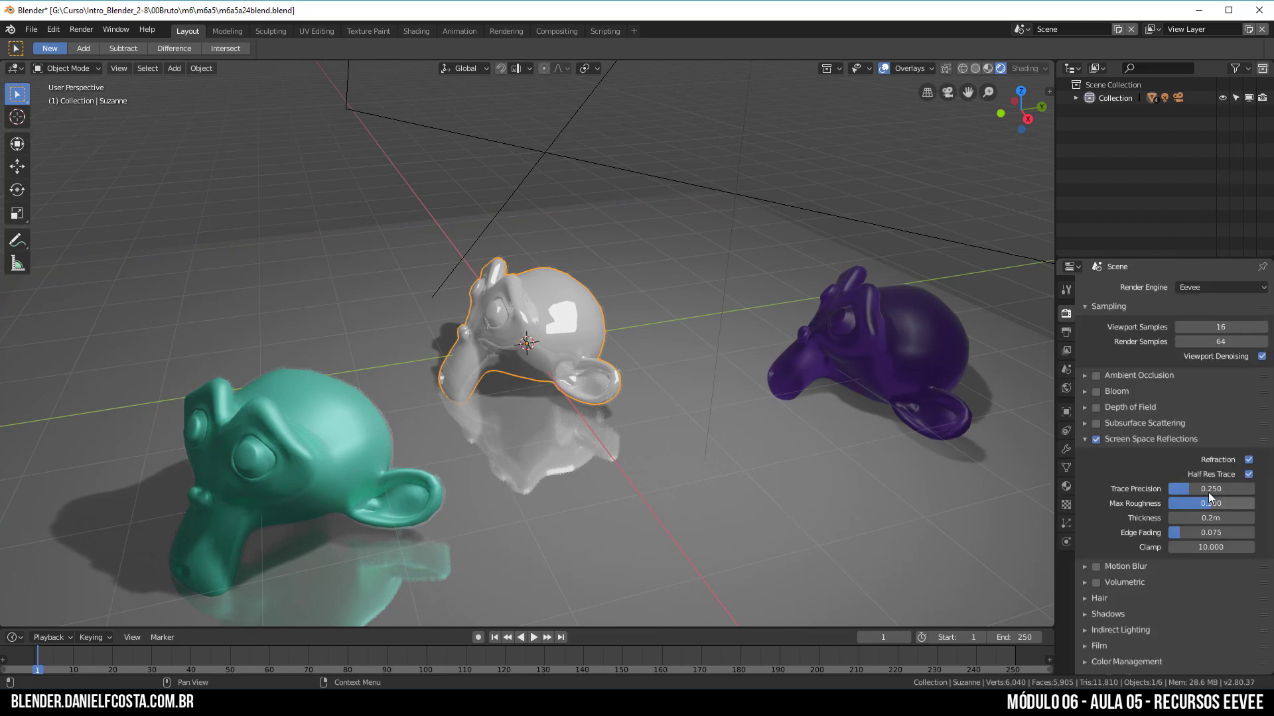
scroll(626, 476, up, 2)
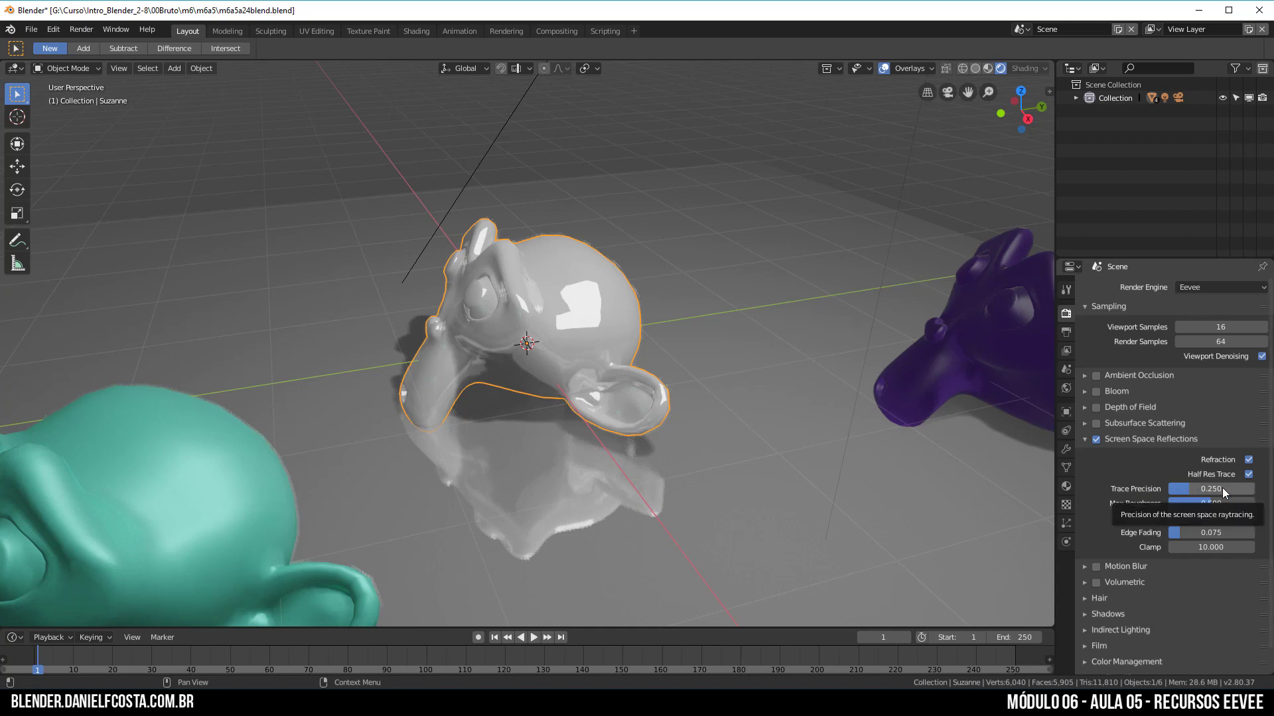
scroll(623, 515, down, 3)
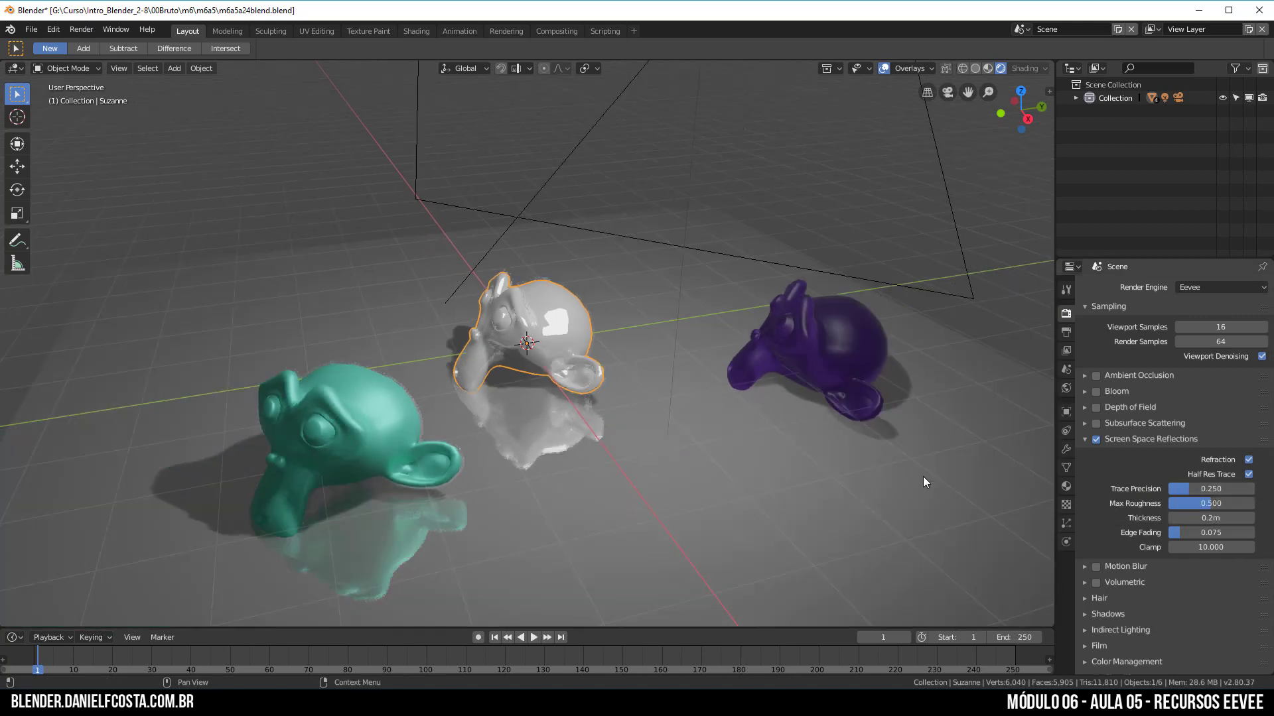
scroll(922, 477, up, 4)
drag(1199, 487, 1256, 488)
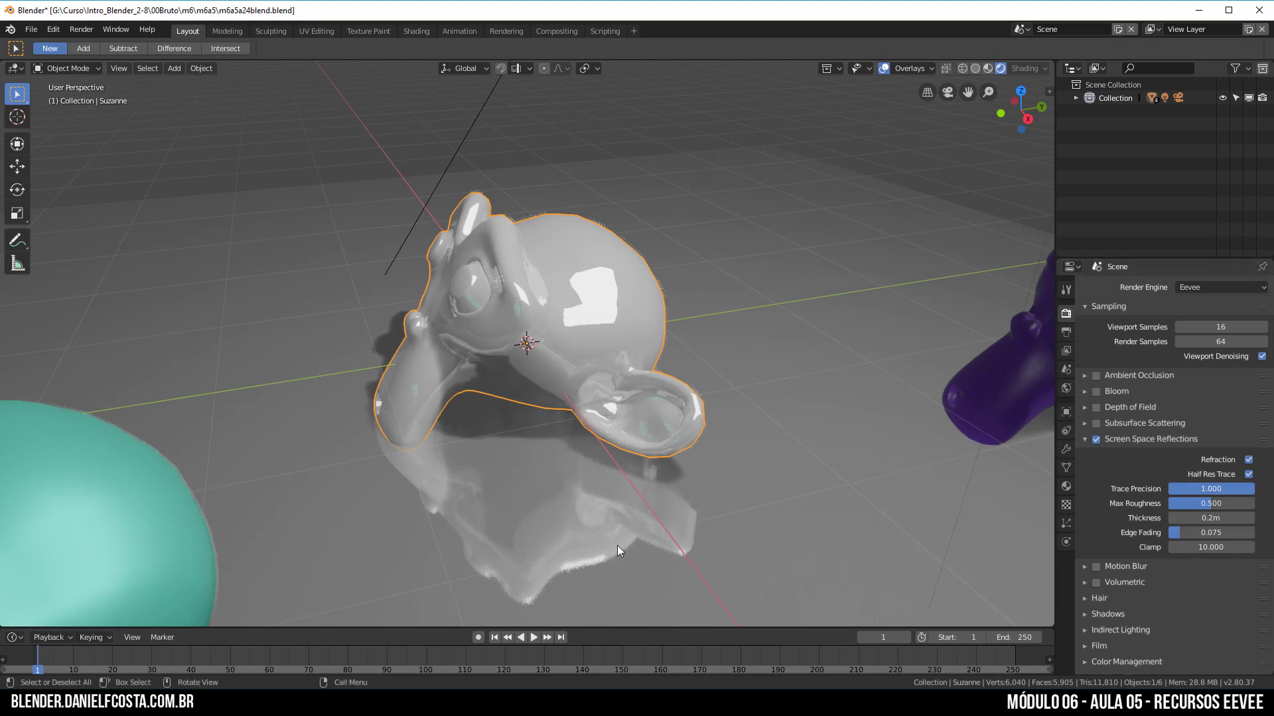
Set the floor plane's material Roughness to 0.130.
click(751, 464)
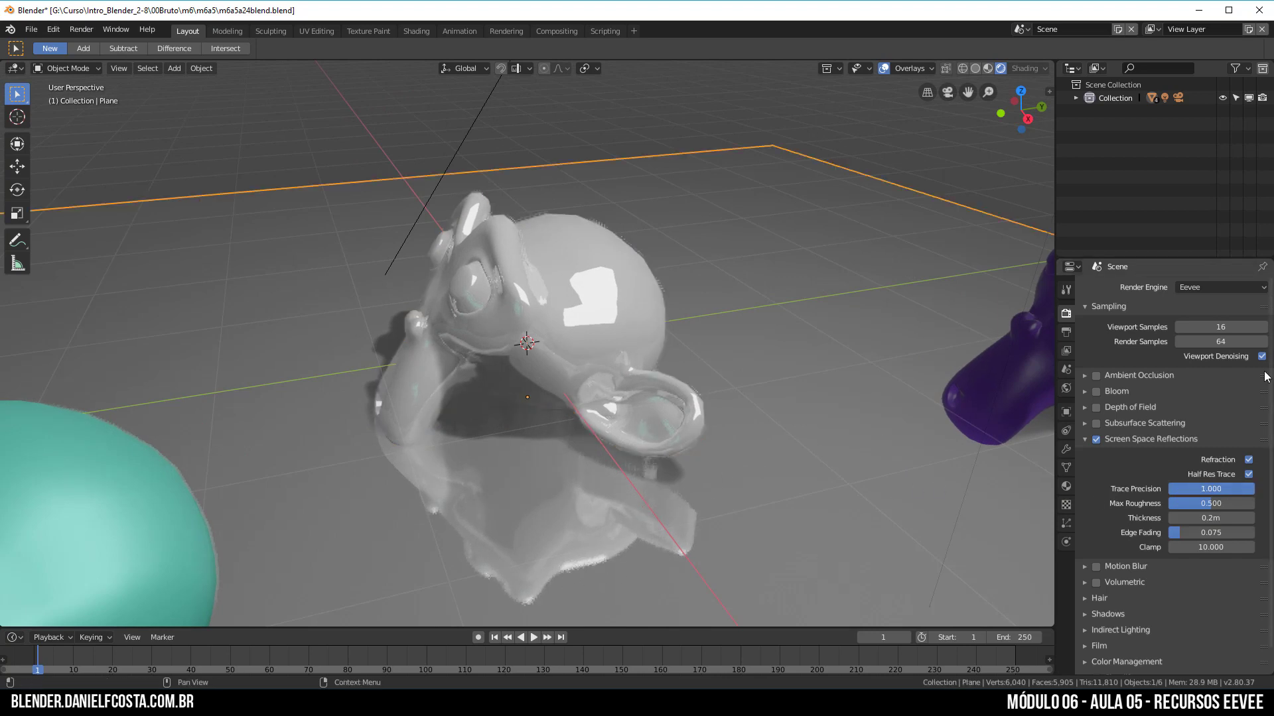
click(1066, 487)
drag(1197, 541, 1193, 540)
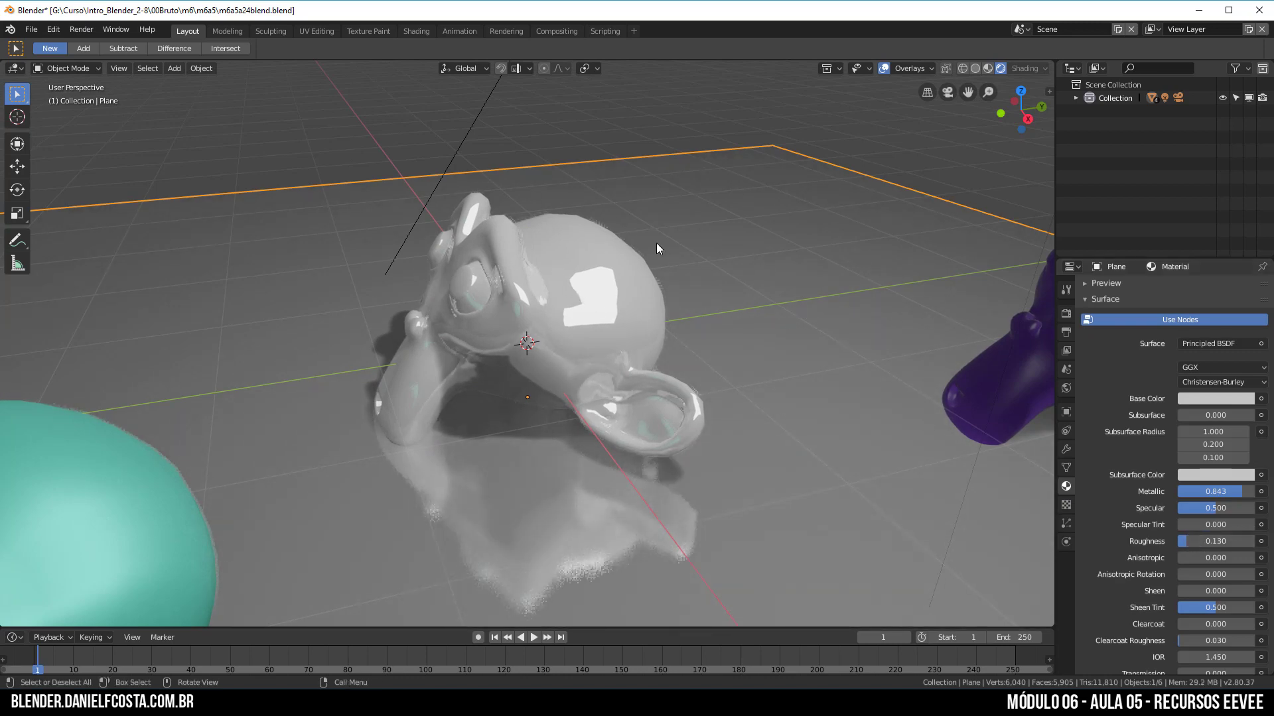
Lower the scene's Trace Precision to 0.000 and raise the floor material's Roughness to 0.306.
click(1066, 313)
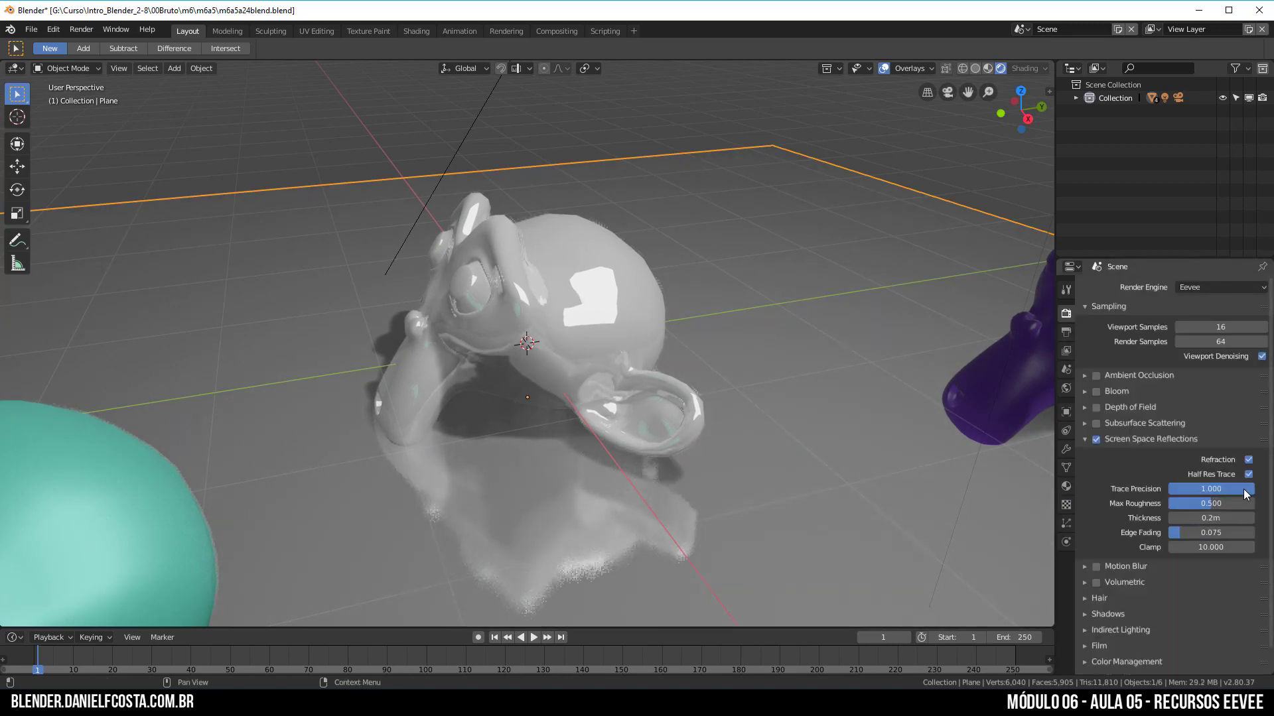
drag(1246, 493, 1168, 493)
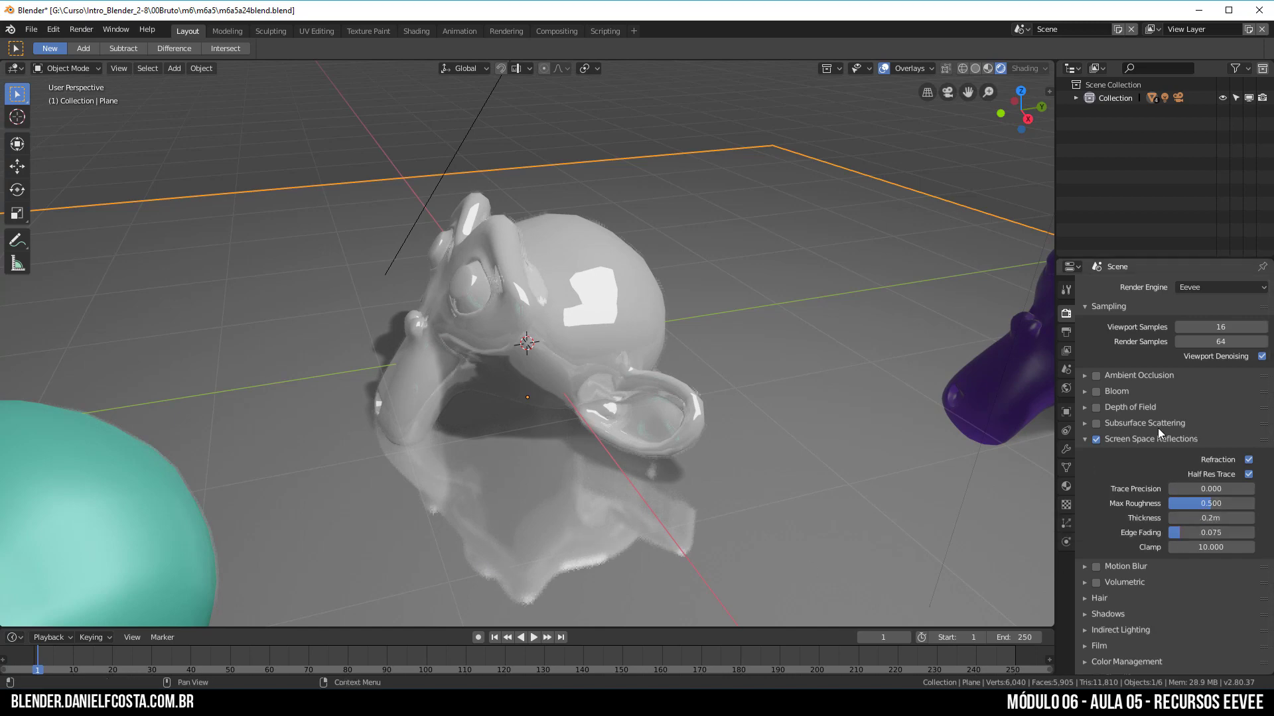
click(1066, 487)
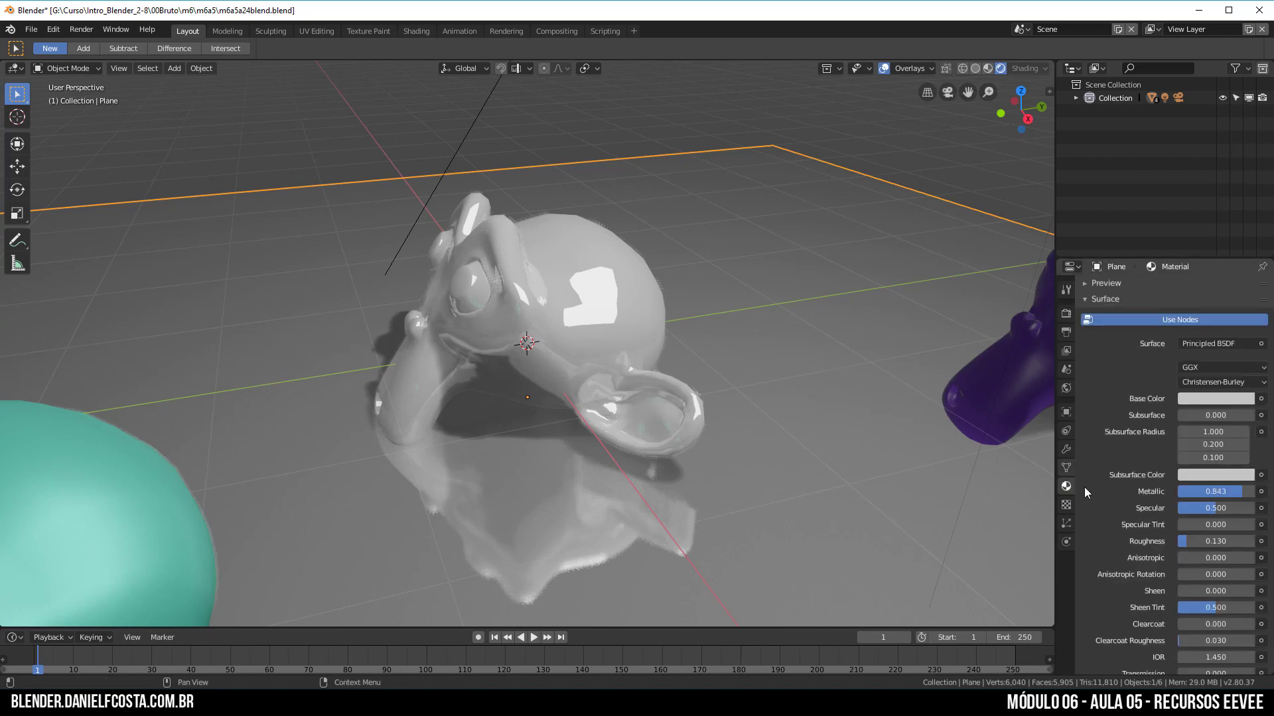
drag(1211, 541, 1225, 541)
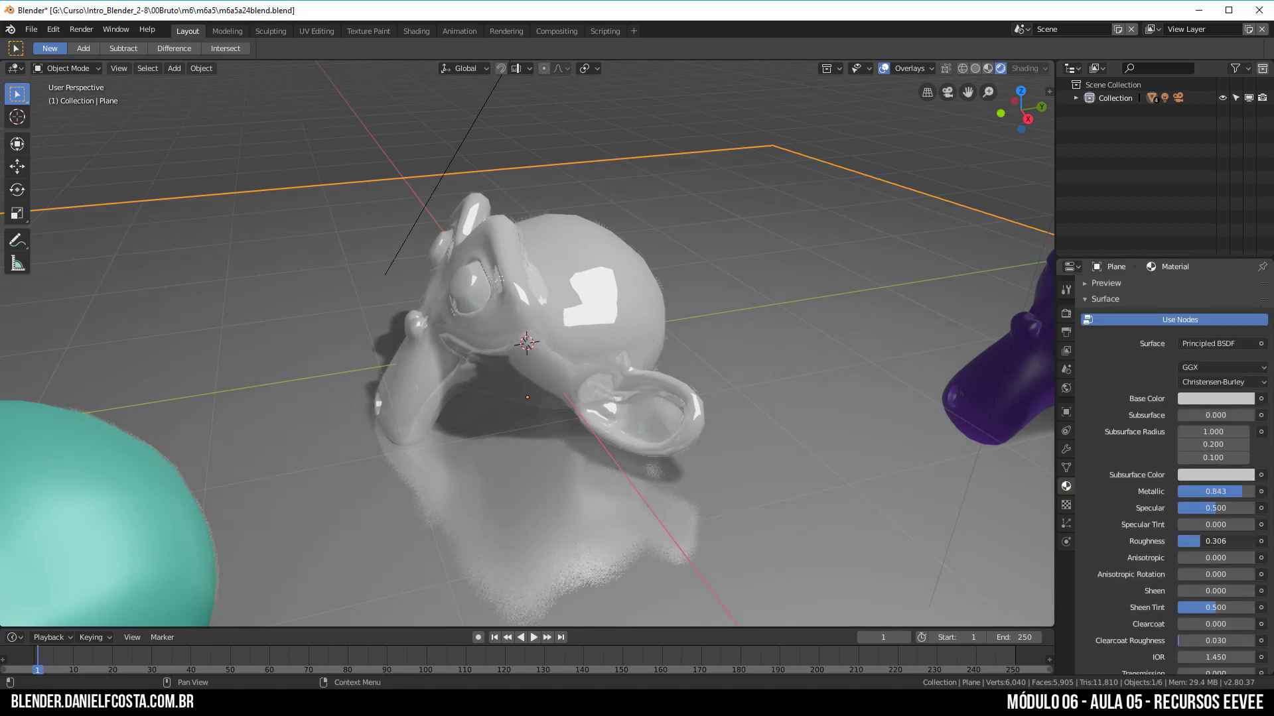
Try a Max Roughness of 0.221 for the screen space reflections and undo the latest changes back to Trace Precision 1.000.
click(1069, 320)
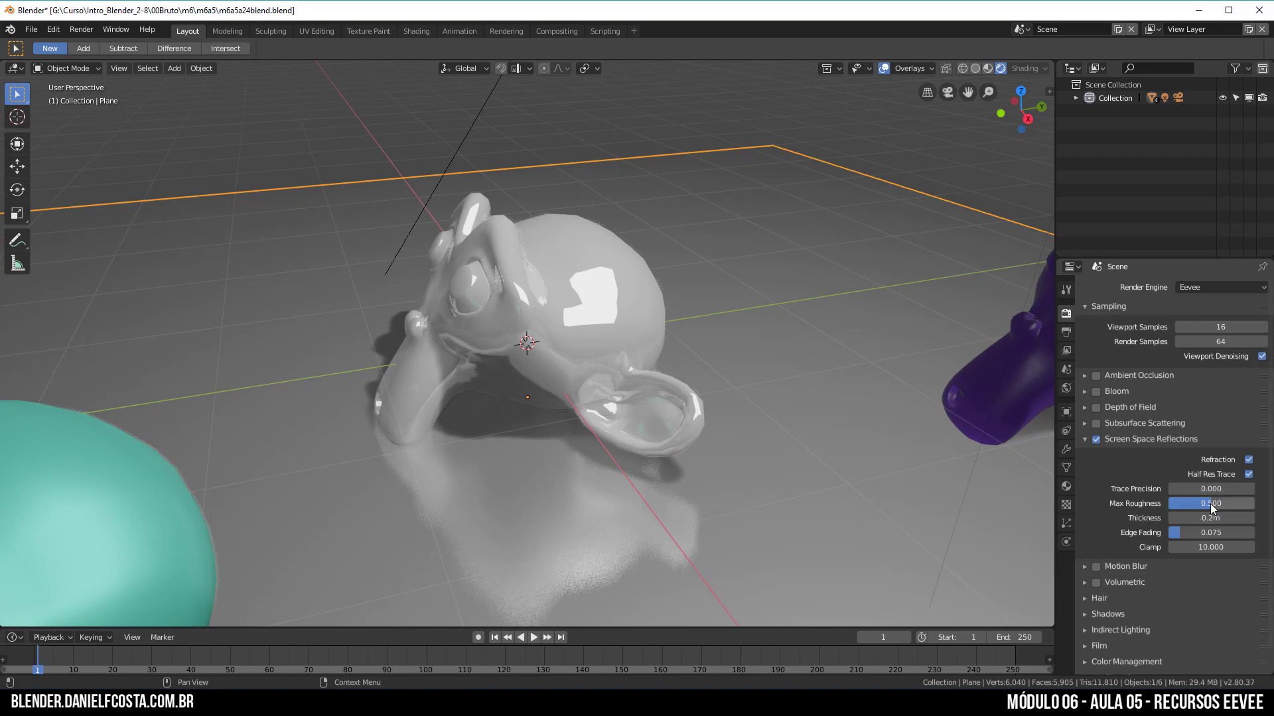
drag(1209, 508, 1185, 509)
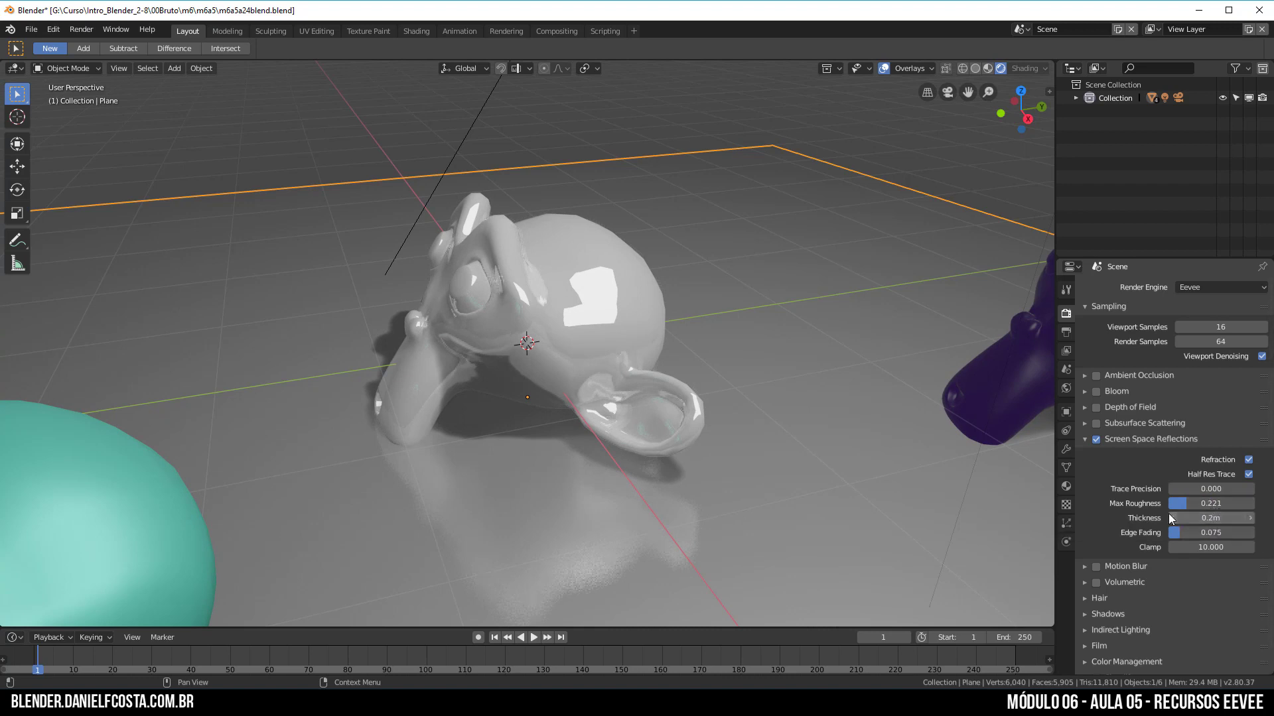
key(ctrl+z)
key(ctrl+z)
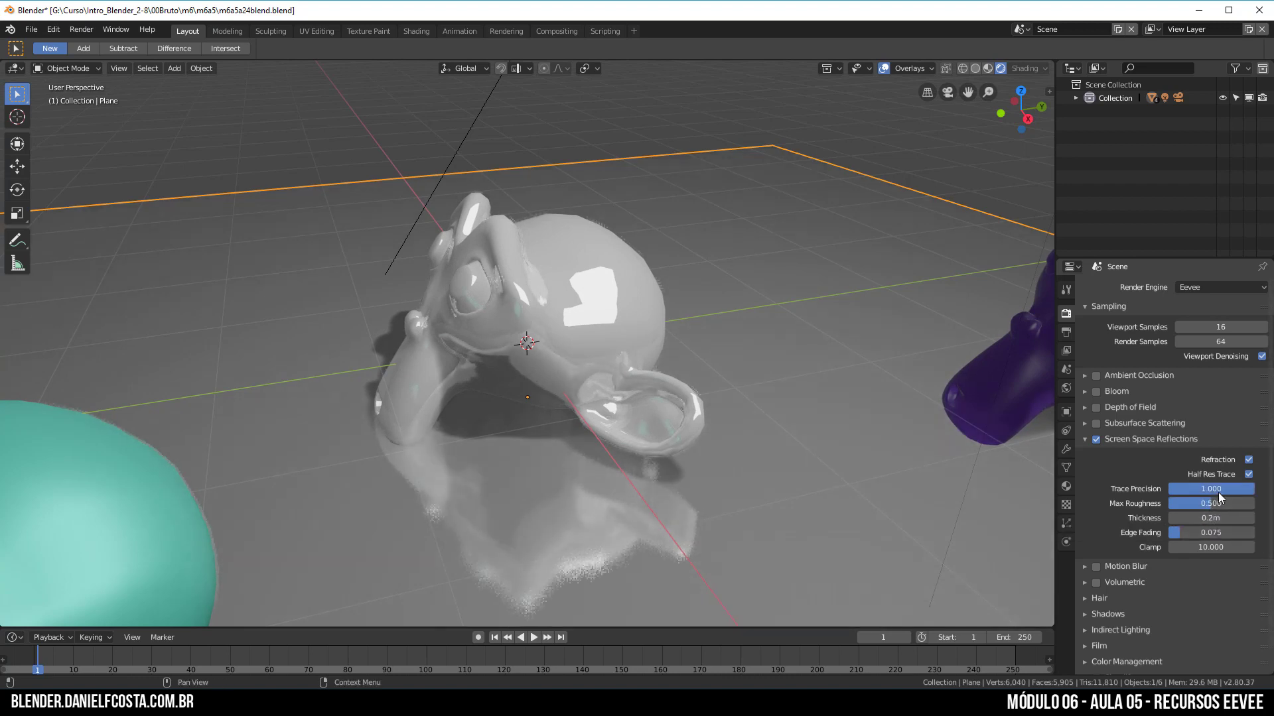
Undo one more change so that the metal monkey is selected again instead of the floor plane.
key(ctrl+z)
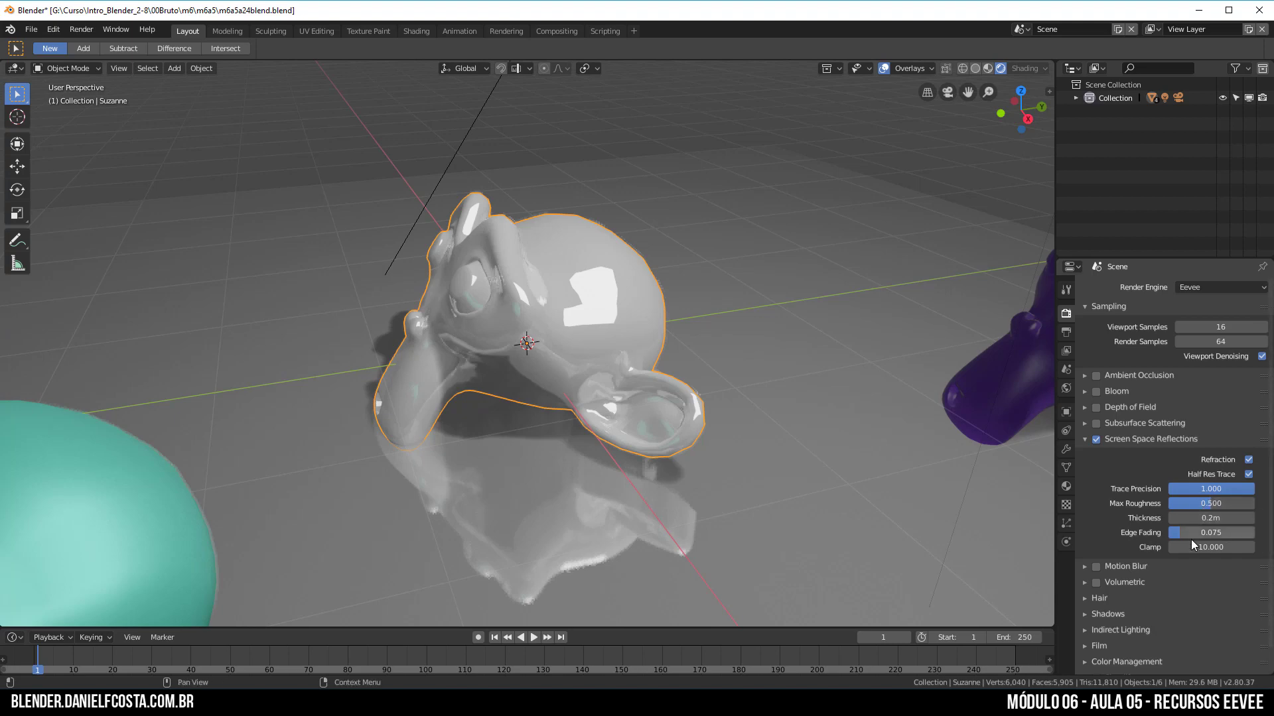
Raise the metal monkey about 0.56 m along the global Z axis, above the reflective floor.
key(s)
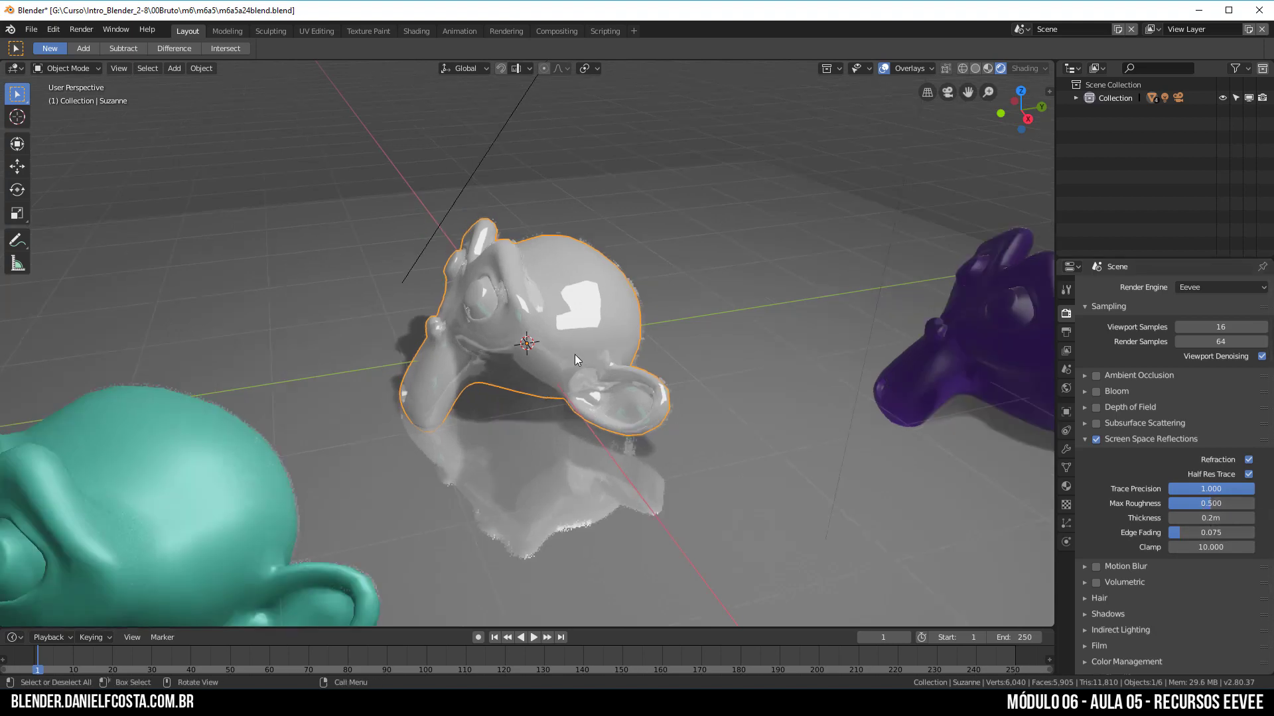
key(z)
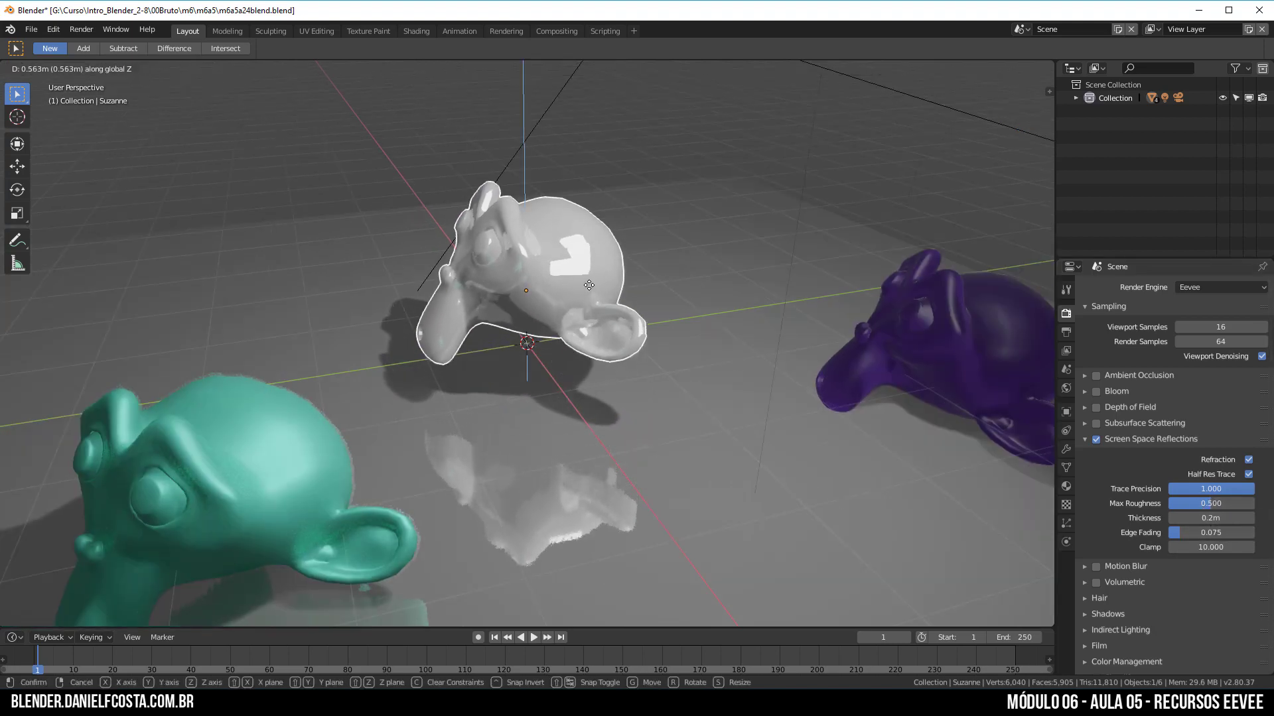
click(589, 281)
mouse_move(570, 457)
middle_down()
mouse_move(563, 448)
mouse_move(579, 453)
middle_up()
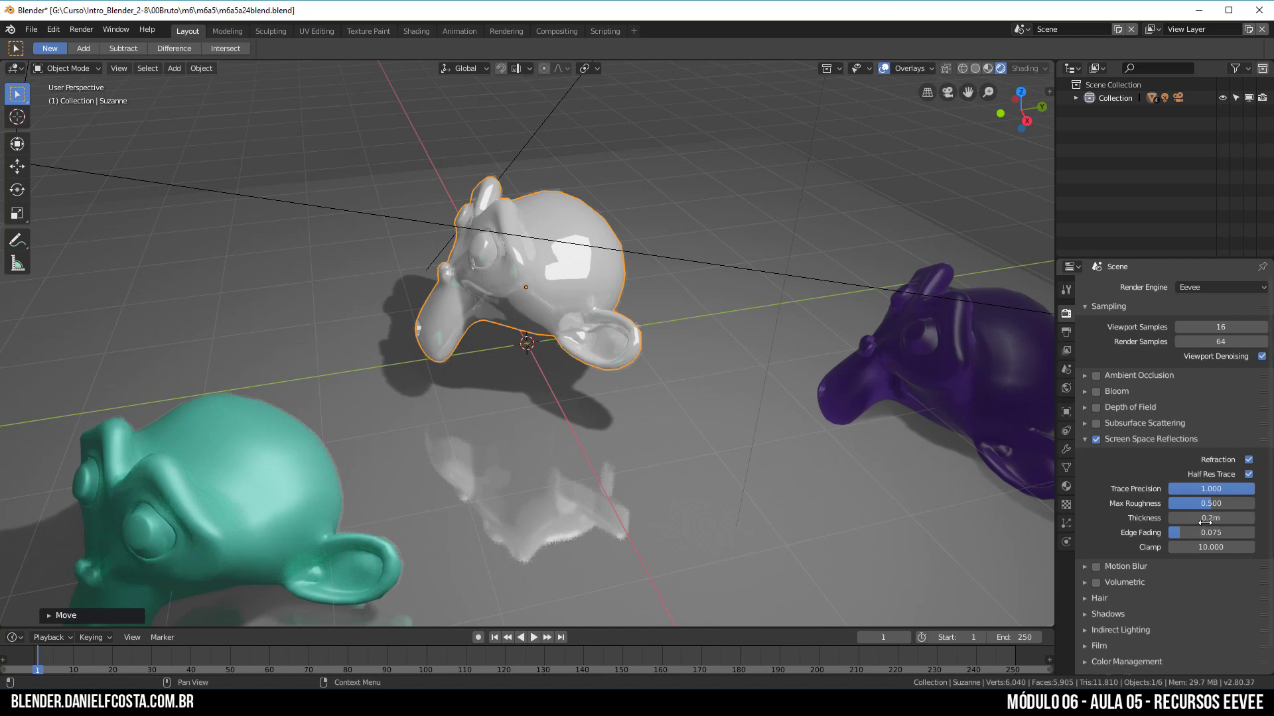
Set the screen space reflections Thickness to 0.9 m and check the raised monkey's reflection on the floor.
mouse_move(1210, 518)
mouse_down()
mouse_move(1257, 519)
mouse_move(1231, 518)
mouse_up()
mouse_move(622, 476)
middle_down()
mouse_move(627, 433)
mouse_move(624, 464)
middle_up()
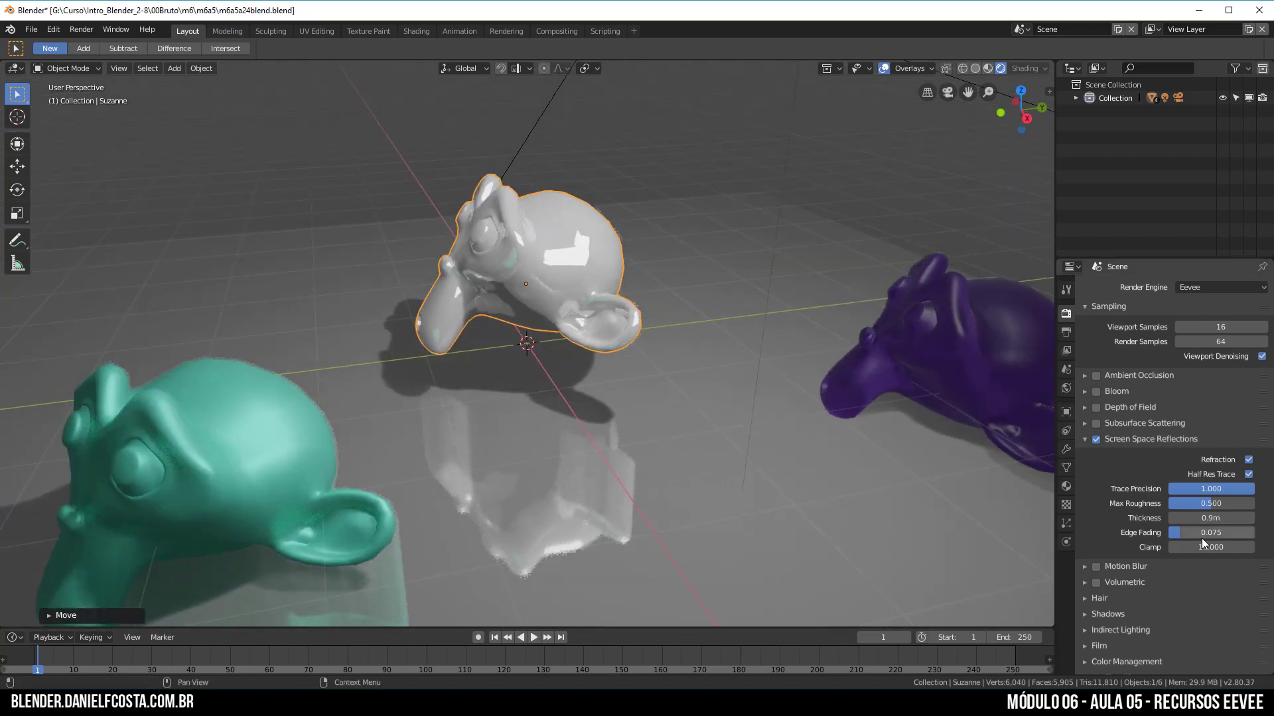
click(1211, 518)
click(1106, 516)
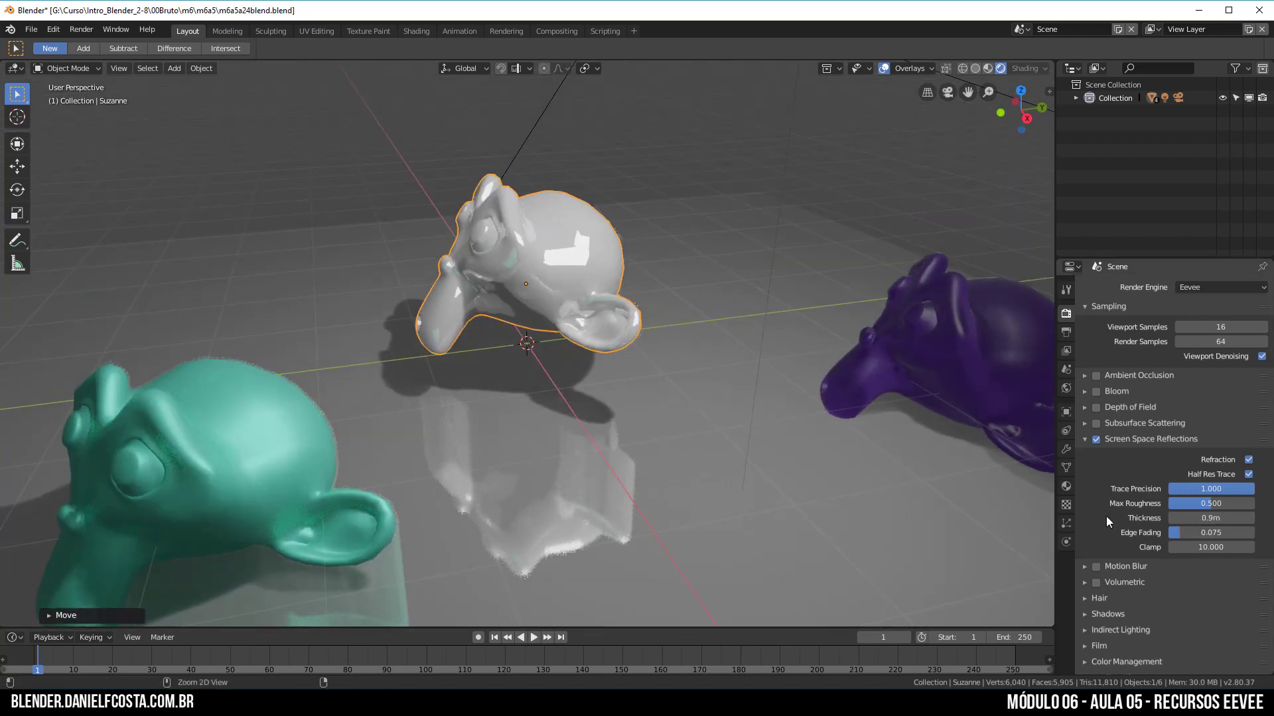
Undo the Thickness change and the metal monkey's upward move.
key(ctrl+z)
key(ctrl+z)
key(ctrl+z)
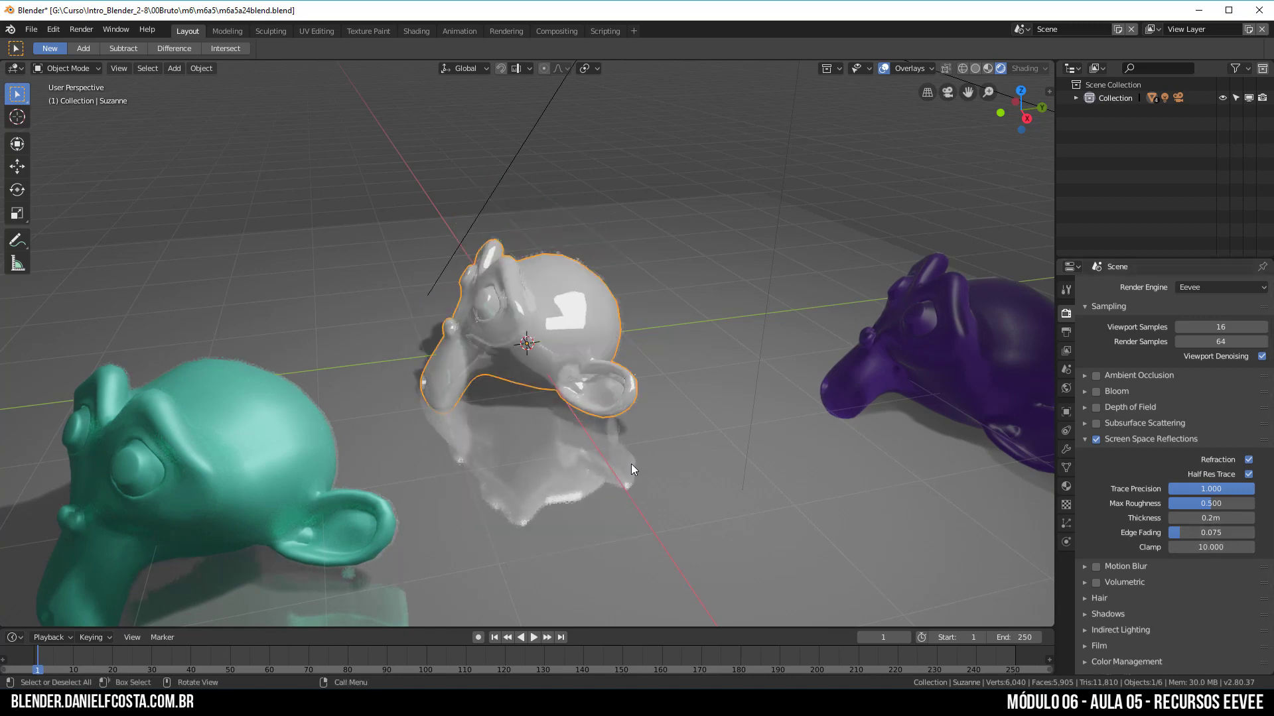
Set the screen space reflections Edge Fading to 0.153 and inspect how the floor reflections fade near the view borders.
middle_drag(631, 464, 613, 480)
mouse_move(1192, 536)
mouse_down()
mouse_move(1219, 536)
mouse_move(1194, 536)
mouse_up()
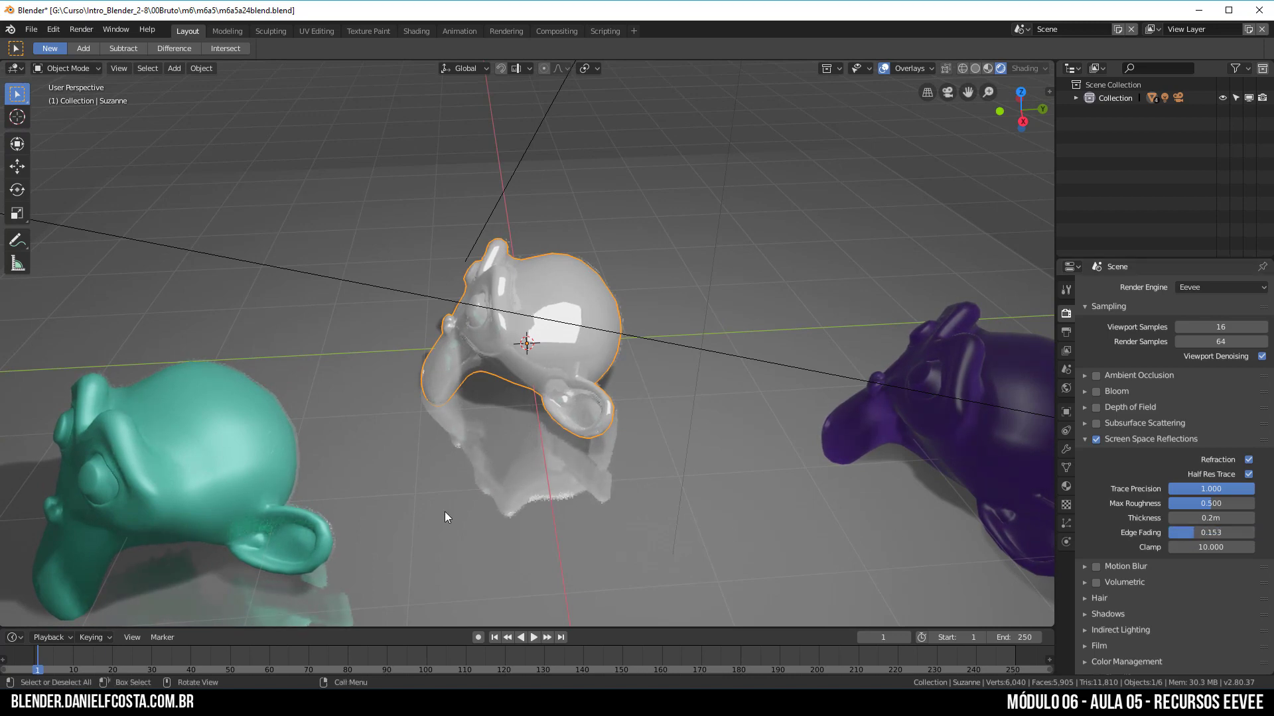
middle_drag(445, 511, 305, 452)
middle_drag(133, 541, 630, 360)
scroll(636, 360, down, 5)
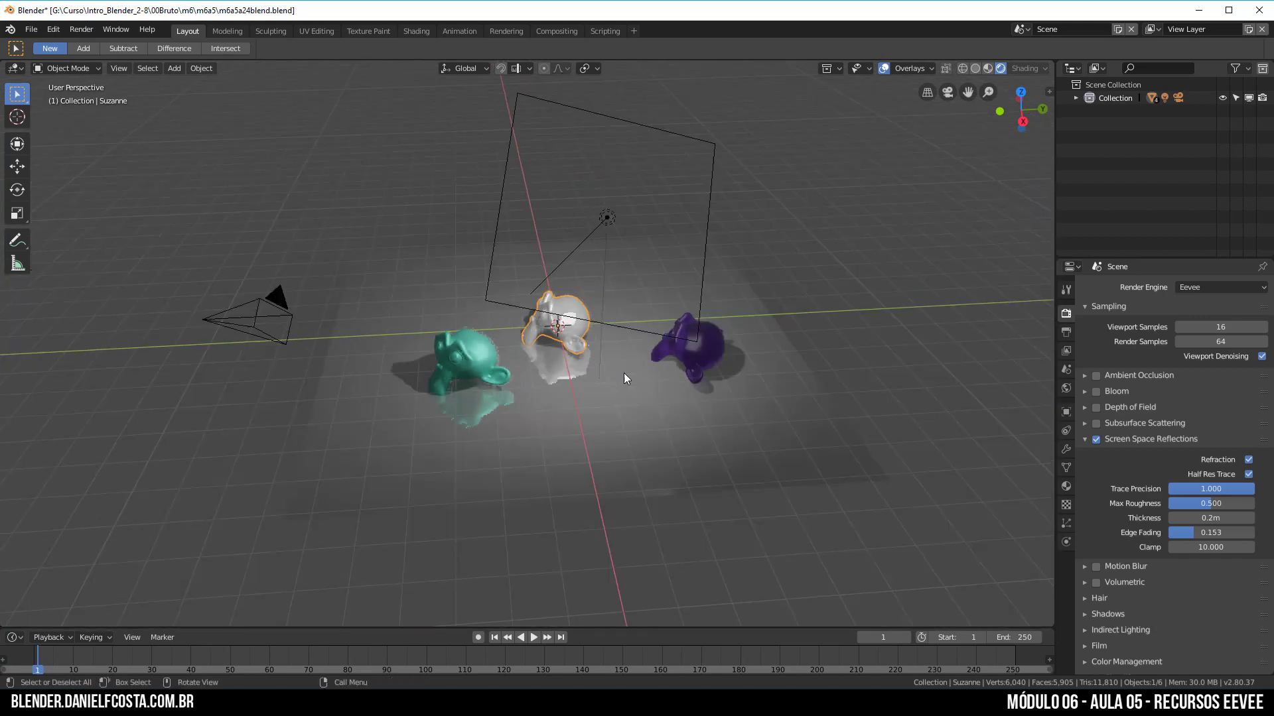
key(KP_0)
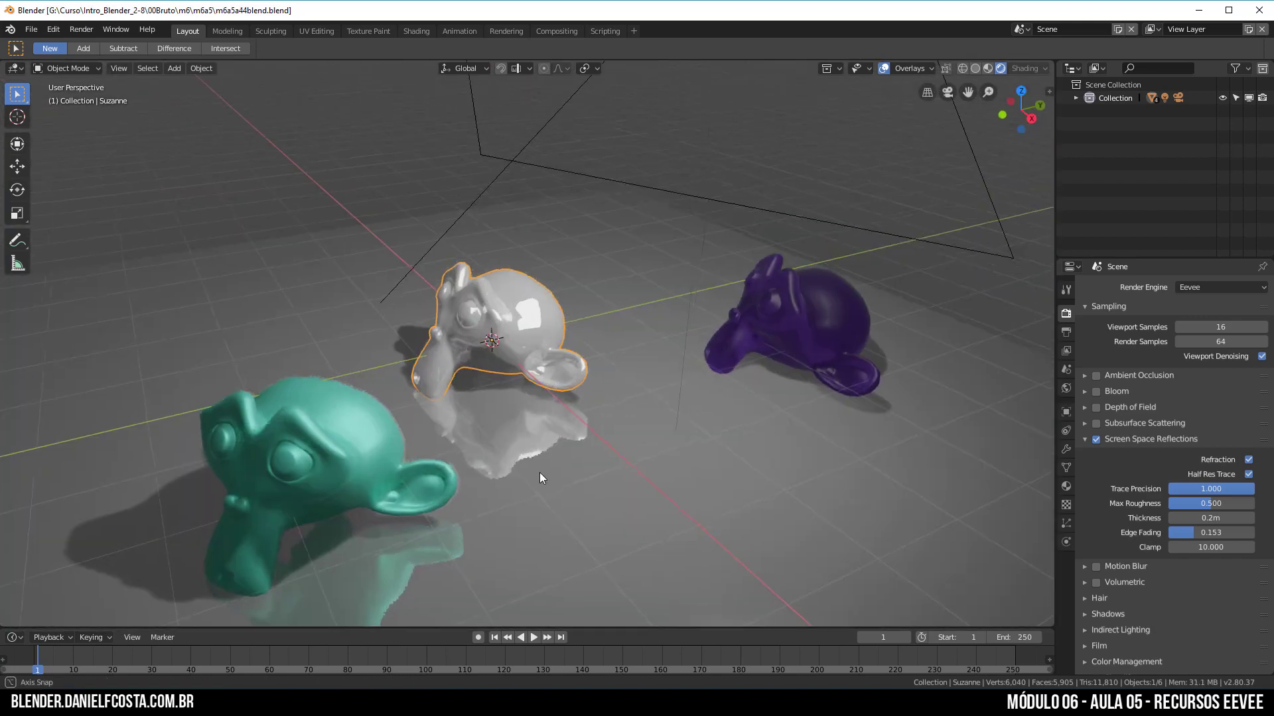
Set the Eevee Viewport Samples to 1 and check the reflections on the metal monkey's ear up close.
middle_drag(539, 472, 415, 376)
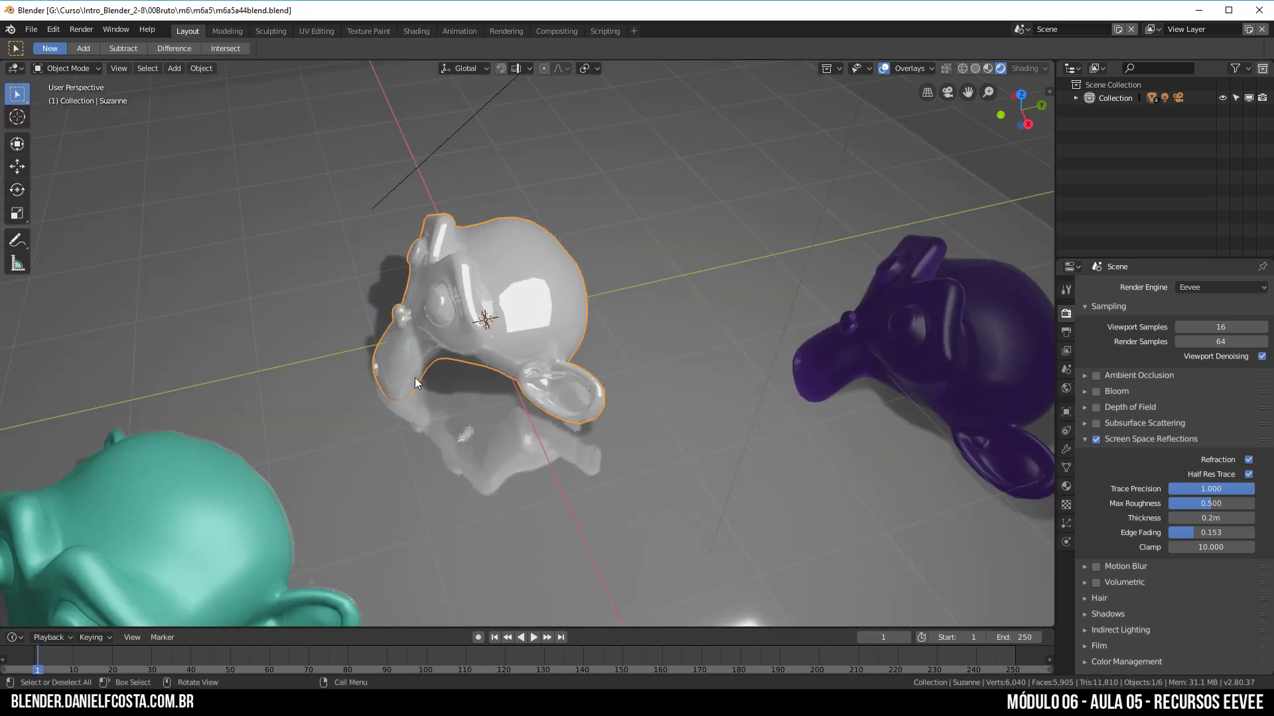
scroll(536, 365, up, 2)
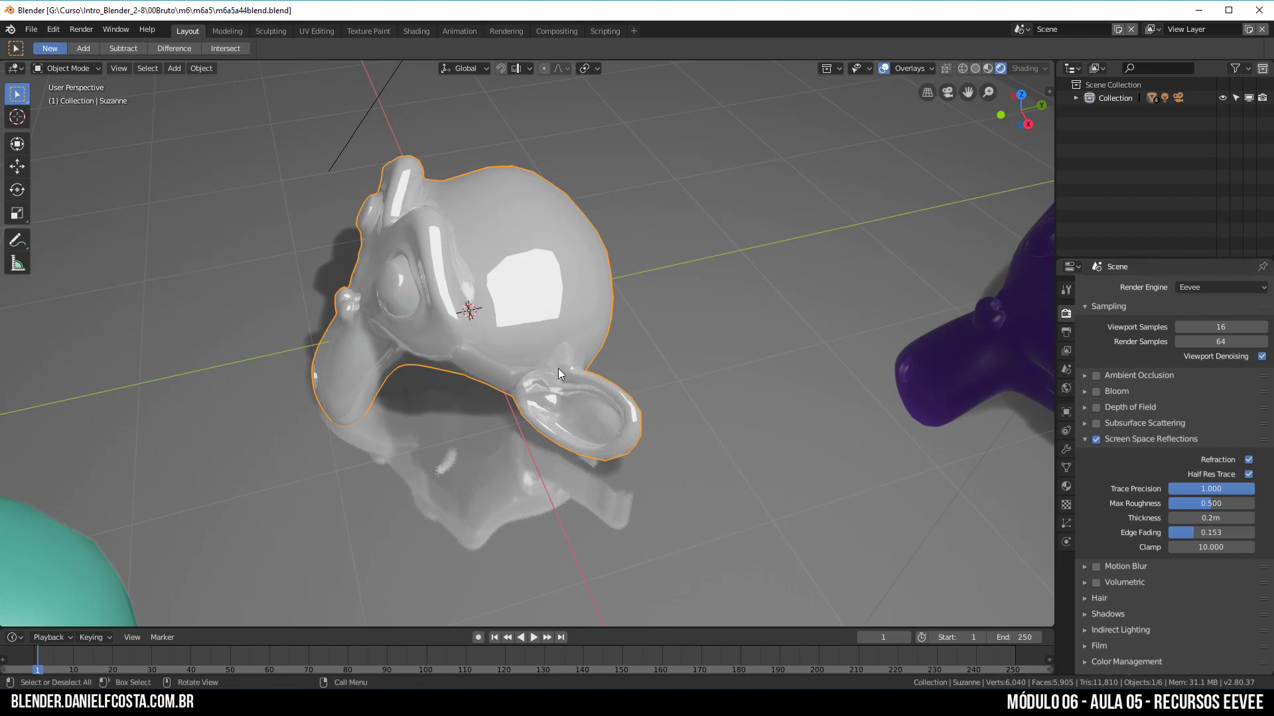
middle_drag(558, 369, 595, 340)
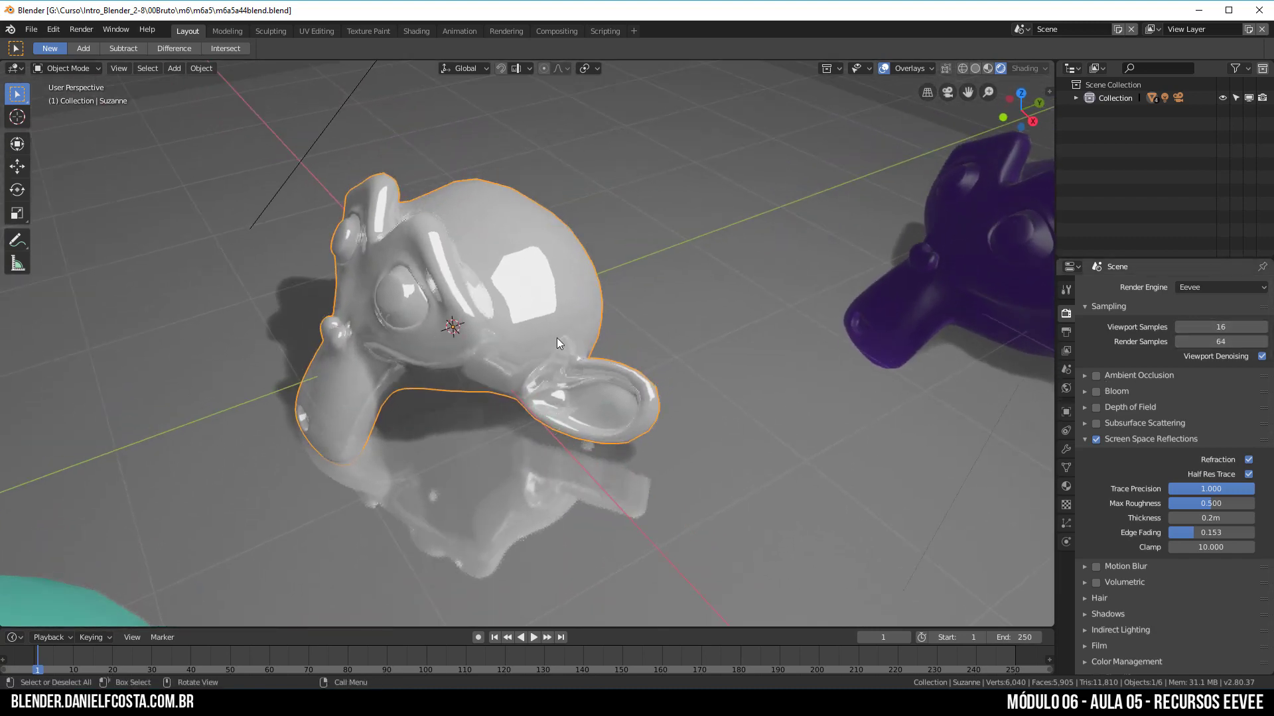
scroll(557, 339, up, 4)
mouse_move(656, 455)
middle_down()
mouse_move(654, 421)
mouse_move(670, 451)
mouse_move(707, 452)
mouse_move(670, 448)
mouse_move(678, 463)
middle_up()
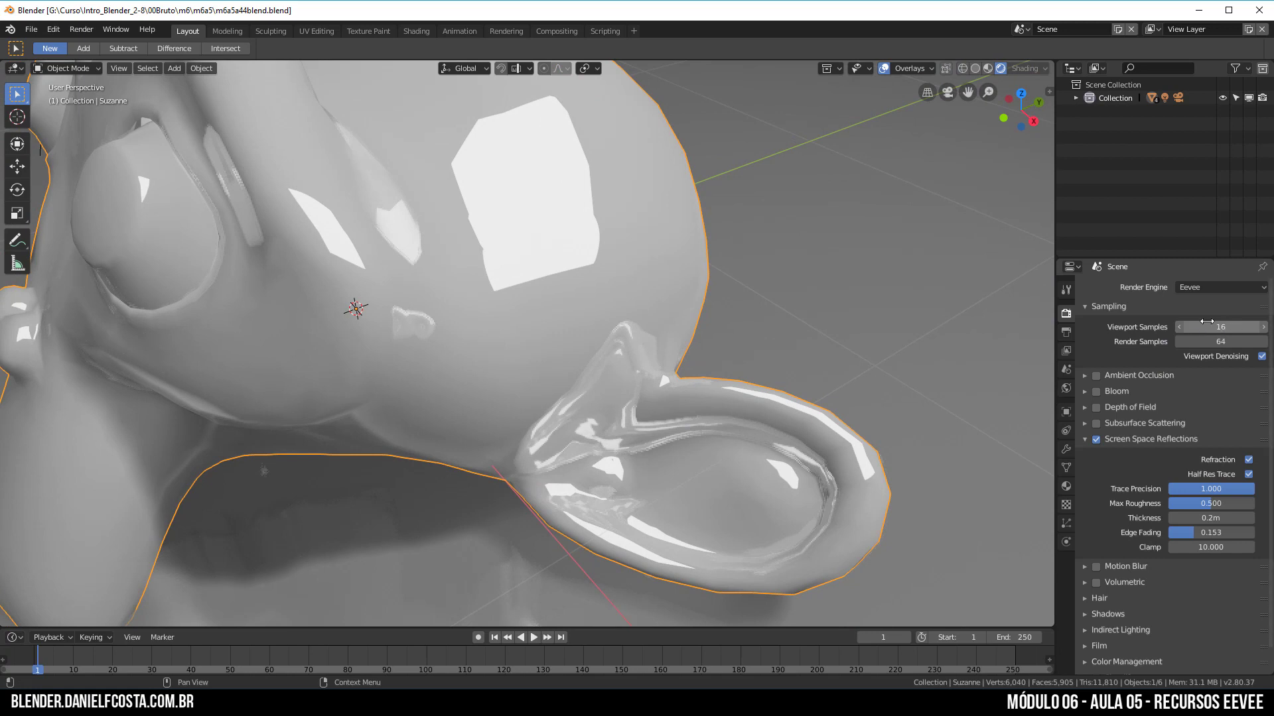
click(1230, 328)
text(1)
key(Return)
middle_drag(594, 514, 625, 477)
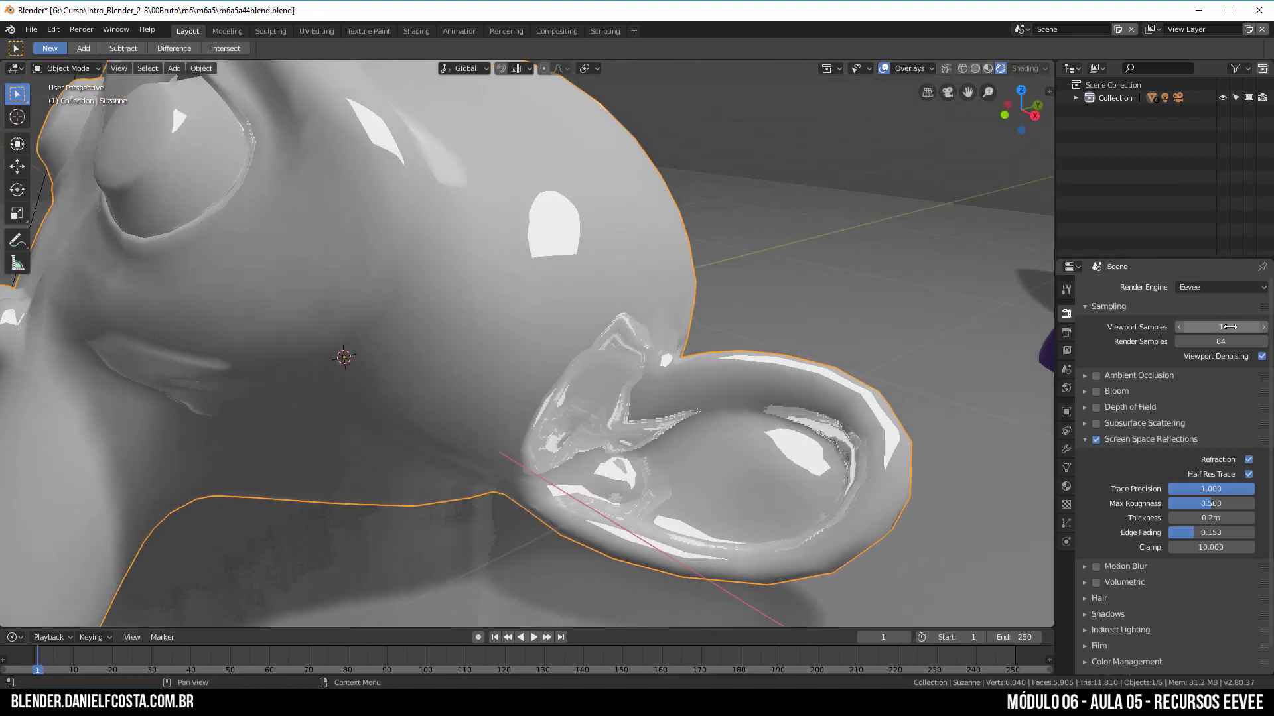
Set the Viewport Samples to 0 and inspect the reflections around the metal monkey's ear.
text(0)
key(Return)
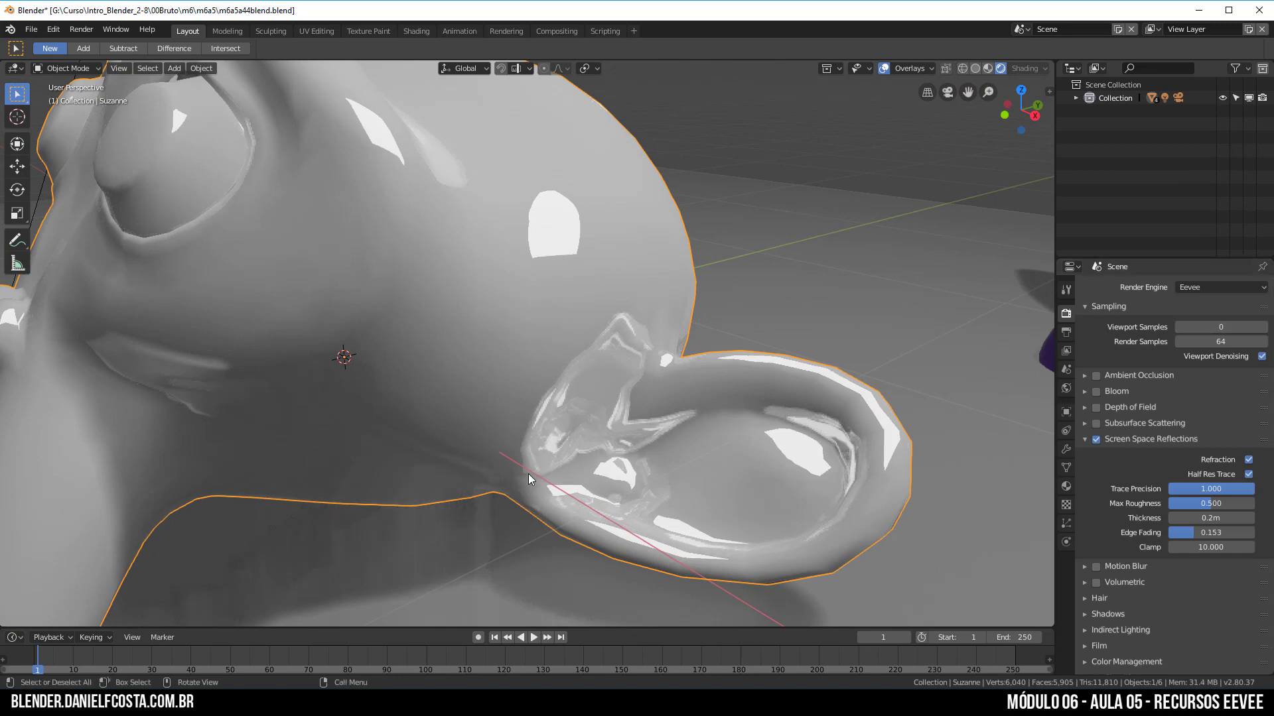
scroll(544, 458, up, 1)
mouse_move(564, 441)
middle_down()
mouse_move(558, 394)
mouse_move(558, 412)
middle_up()
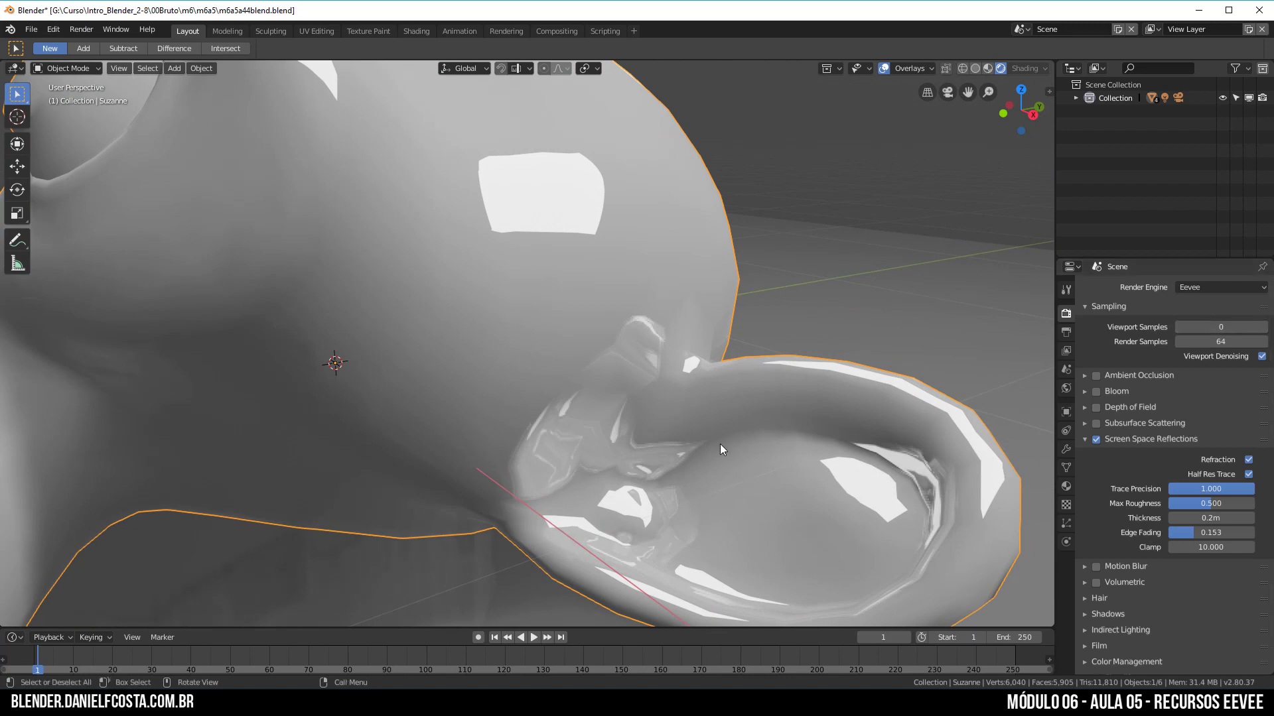
scroll(719, 448, down, 4)
middle_drag(631, 425, 602, 447)
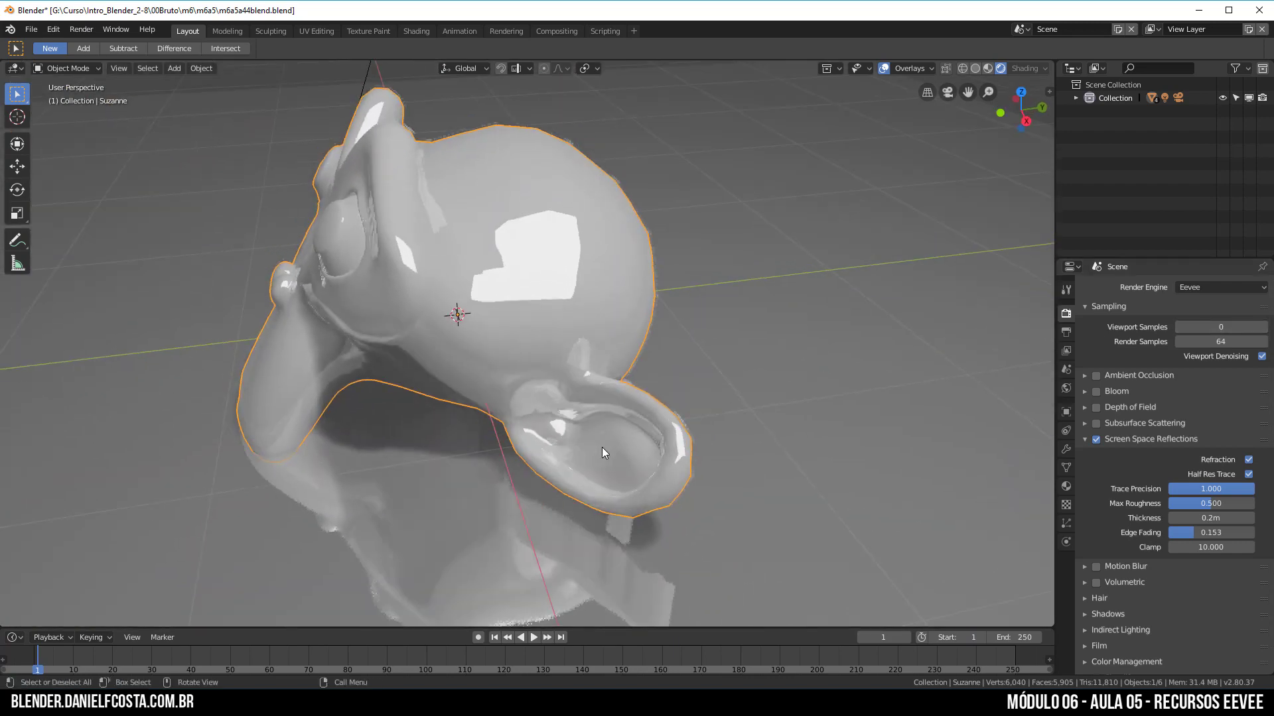
scroll(608, 460, up, 4)
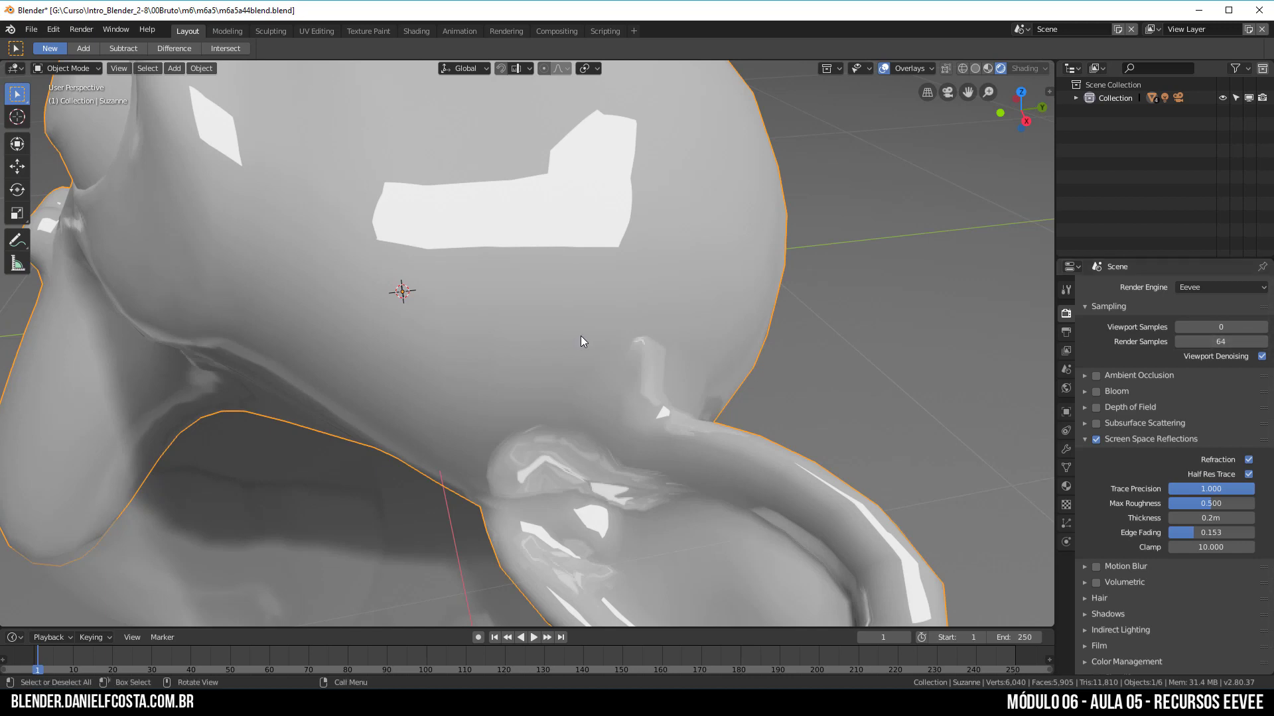
scroll(583, 353, down, 4)
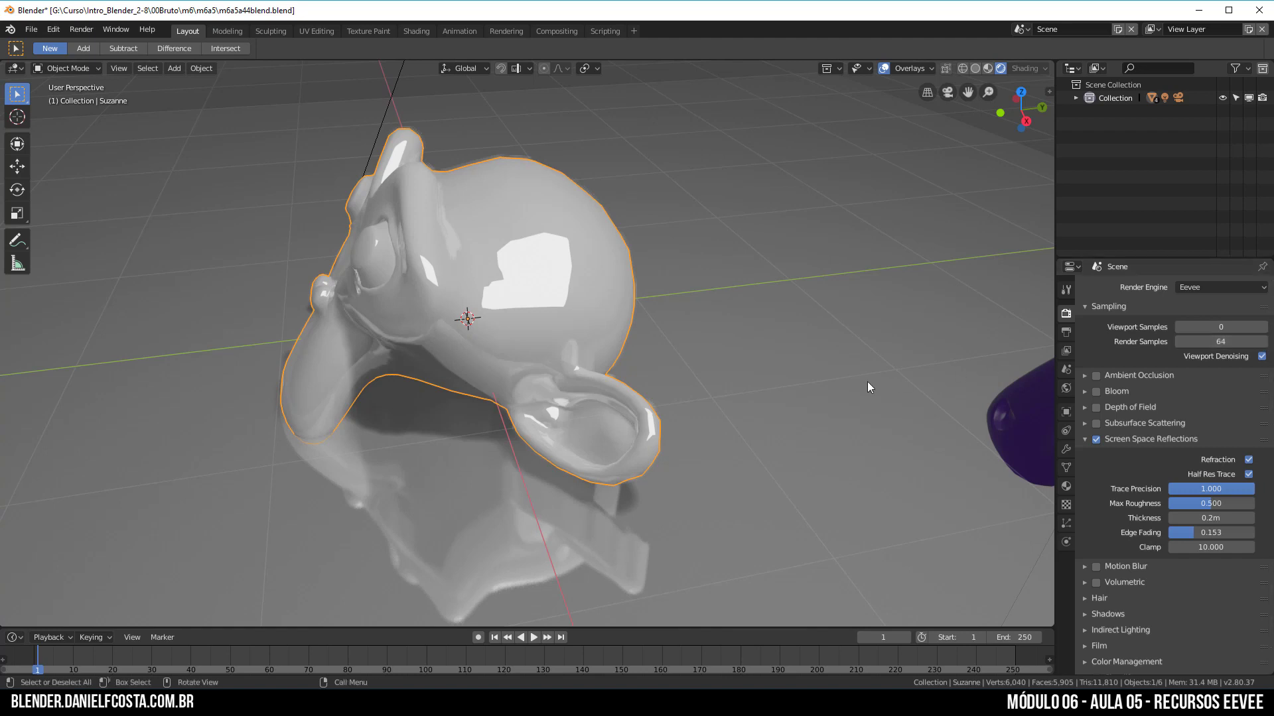
Set the Viewport Samples to 16.
click(1216, 327)
text(16)
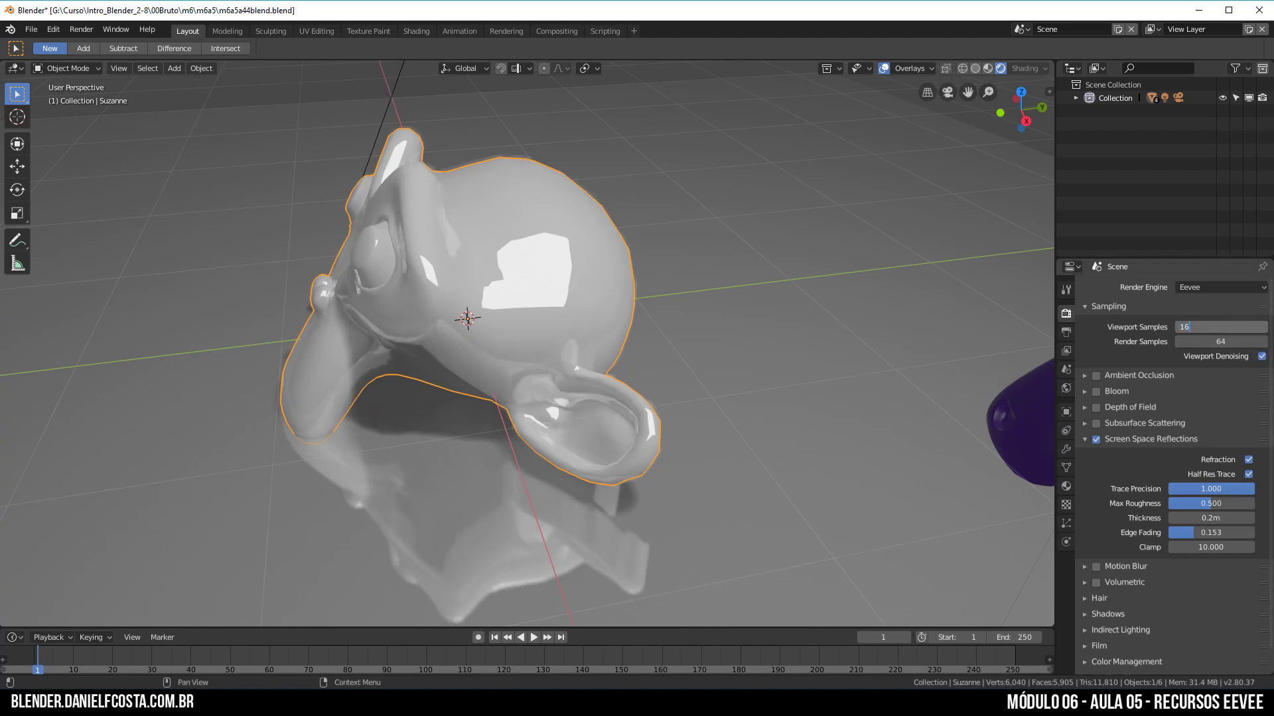
key(Return)
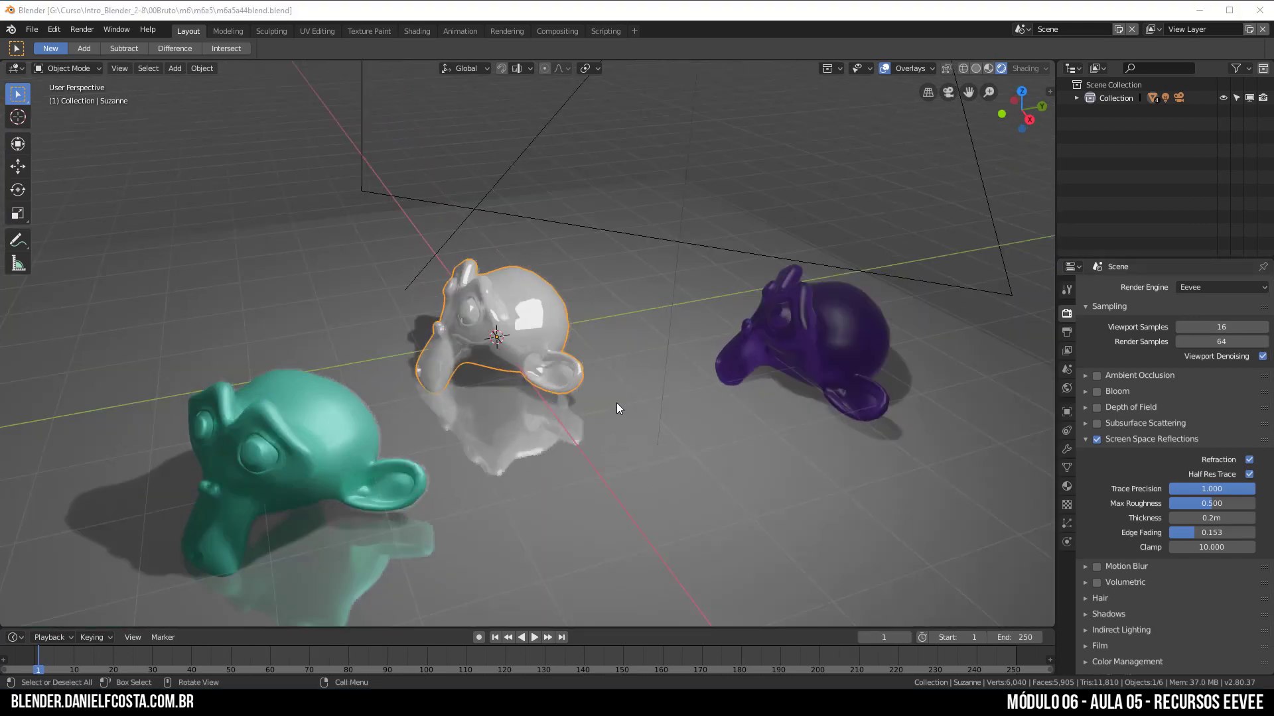
Enable Ambient Occlusion for the scene and show its settings, with the metal monkey in close view.
scroll(615, 403, up, 8)
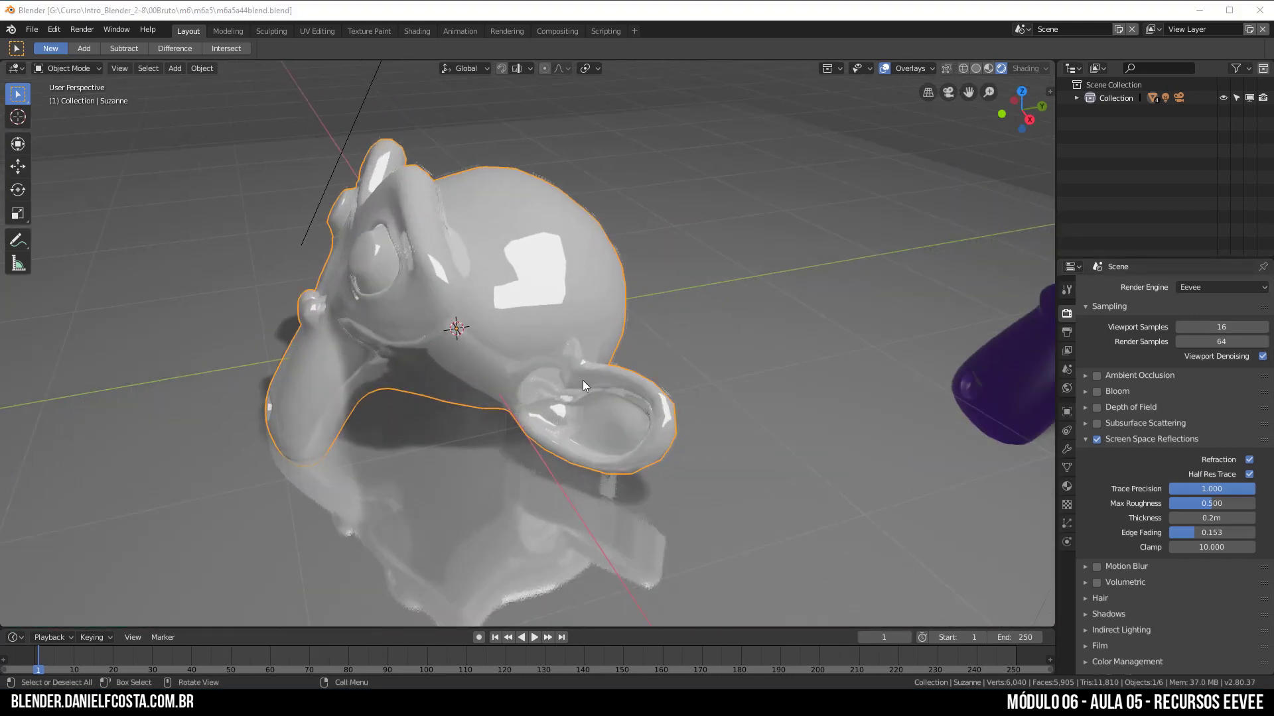
middle_drag(583, 380, 579, 359)
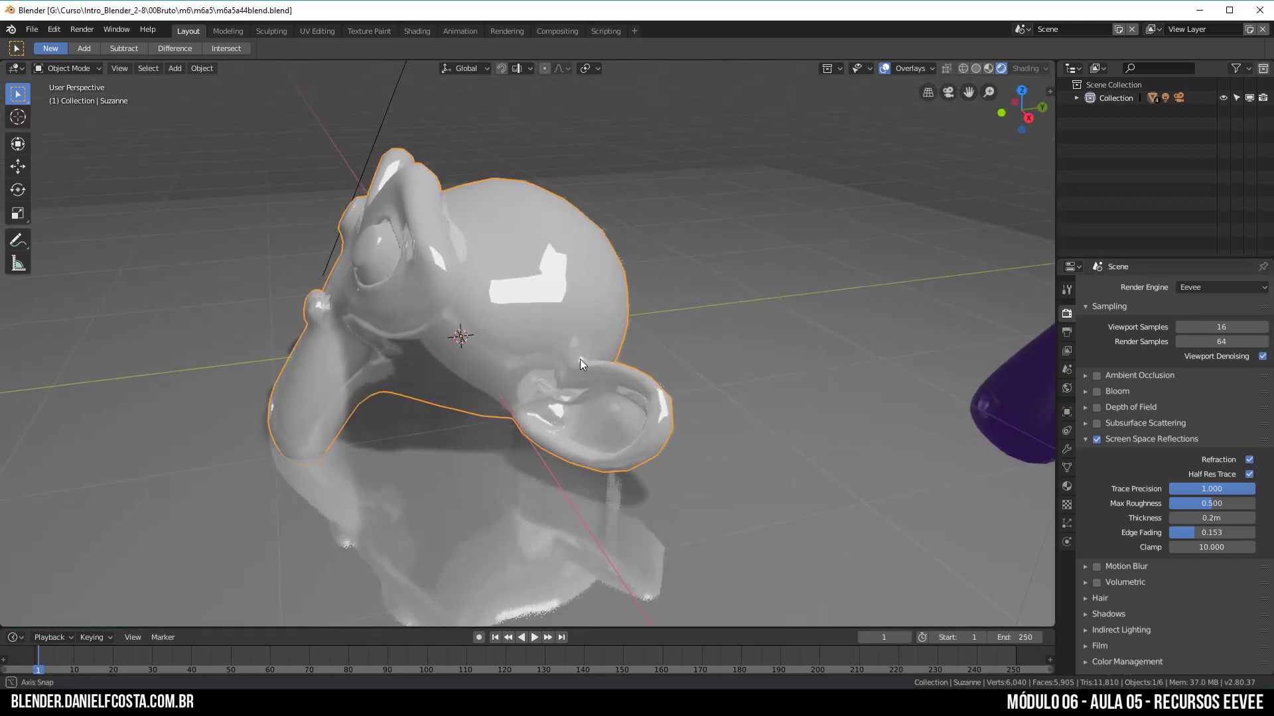
click(1085, 376)
click(1098, 377)
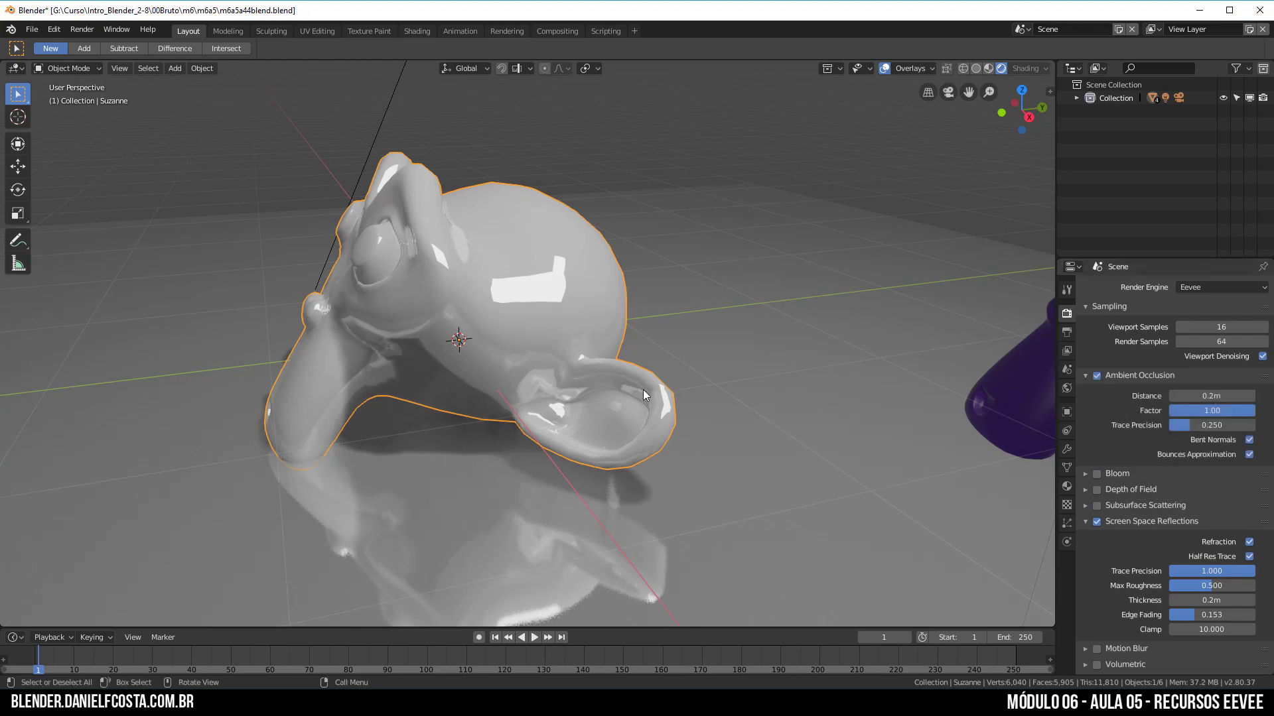
Examine the ambient occlusion shading around the metal monkey's ear, eye and contact area with the floor.
middle_drag(644, 394, 656, 396)
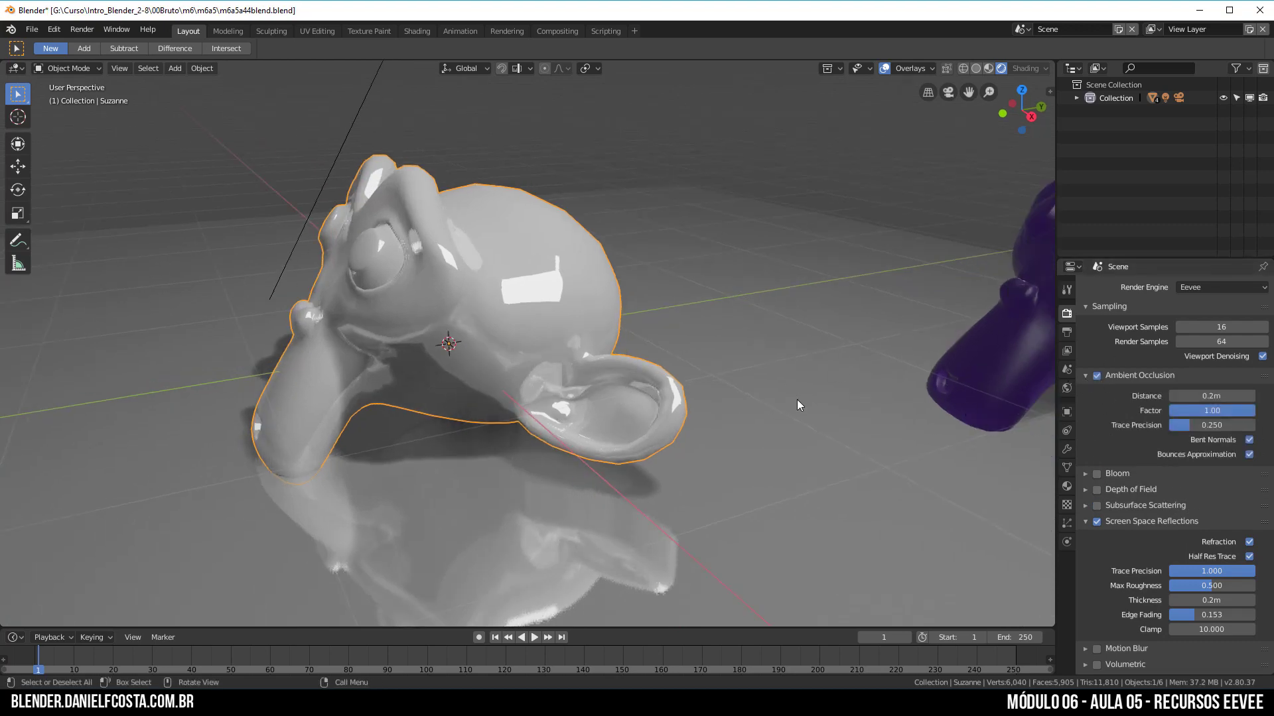
scroll(793, 399, up, 2)
scroll(572, 431, up, 1)
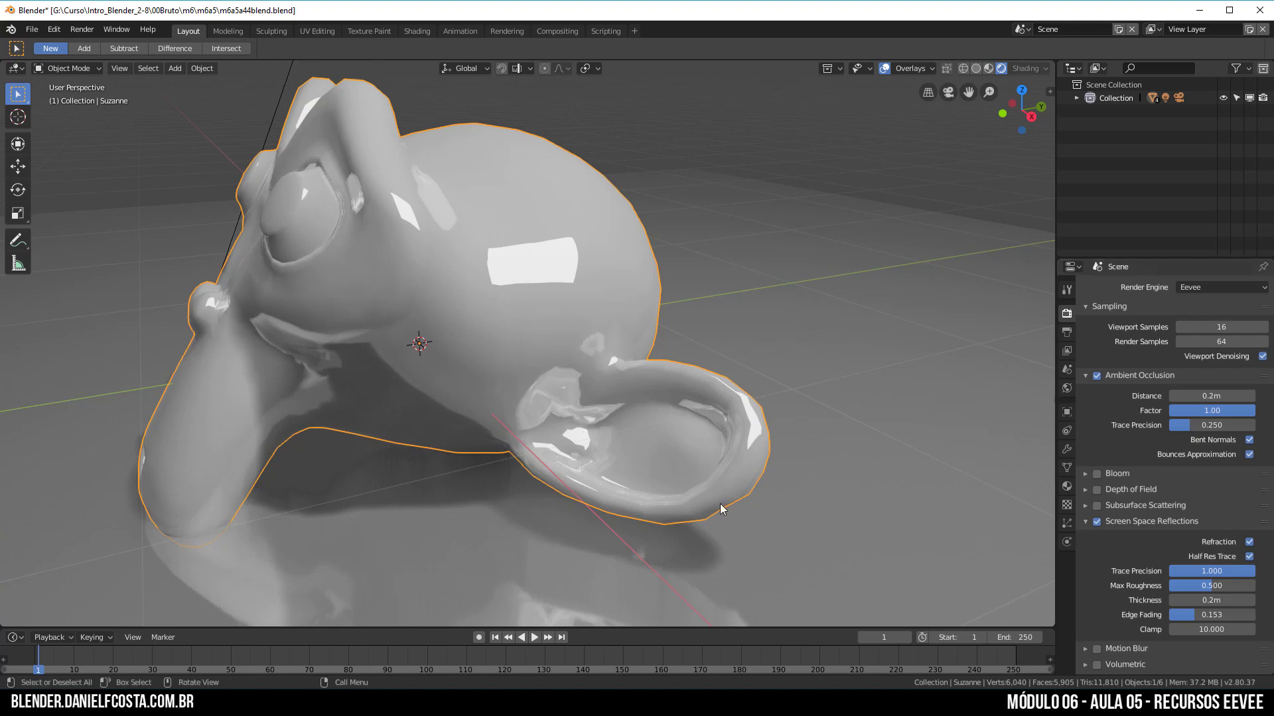
middle_drag(470, 472, 539, 482)
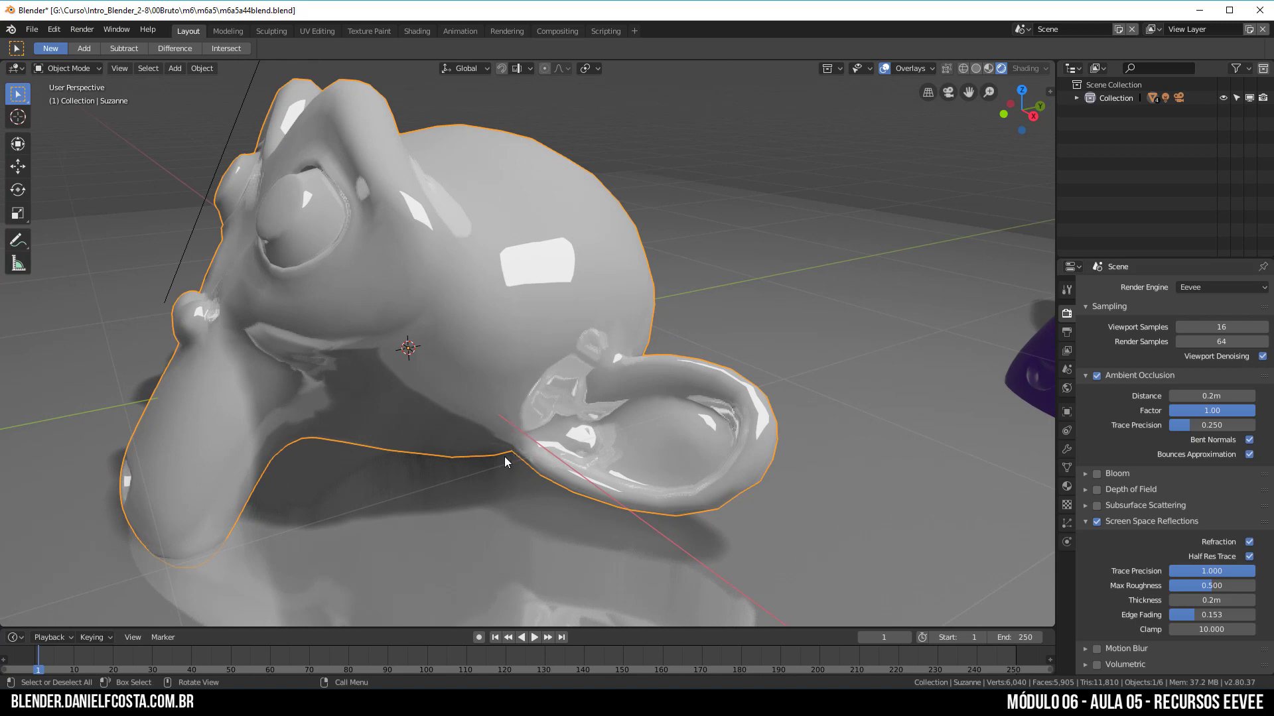
scroll(511, 451, up, 3)
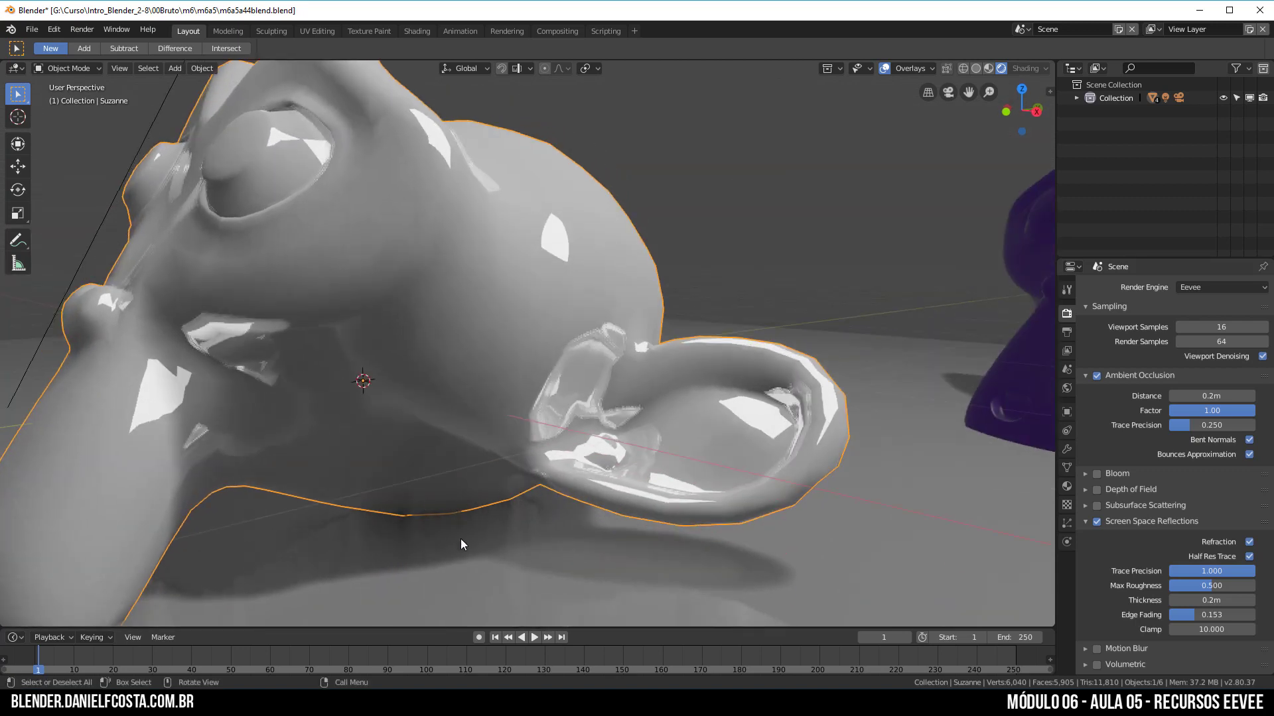
middle_drag(560, 536, 665, 466)
middle_drag(684, 508, 605, 483)
scroll(623, 504, up, 3)
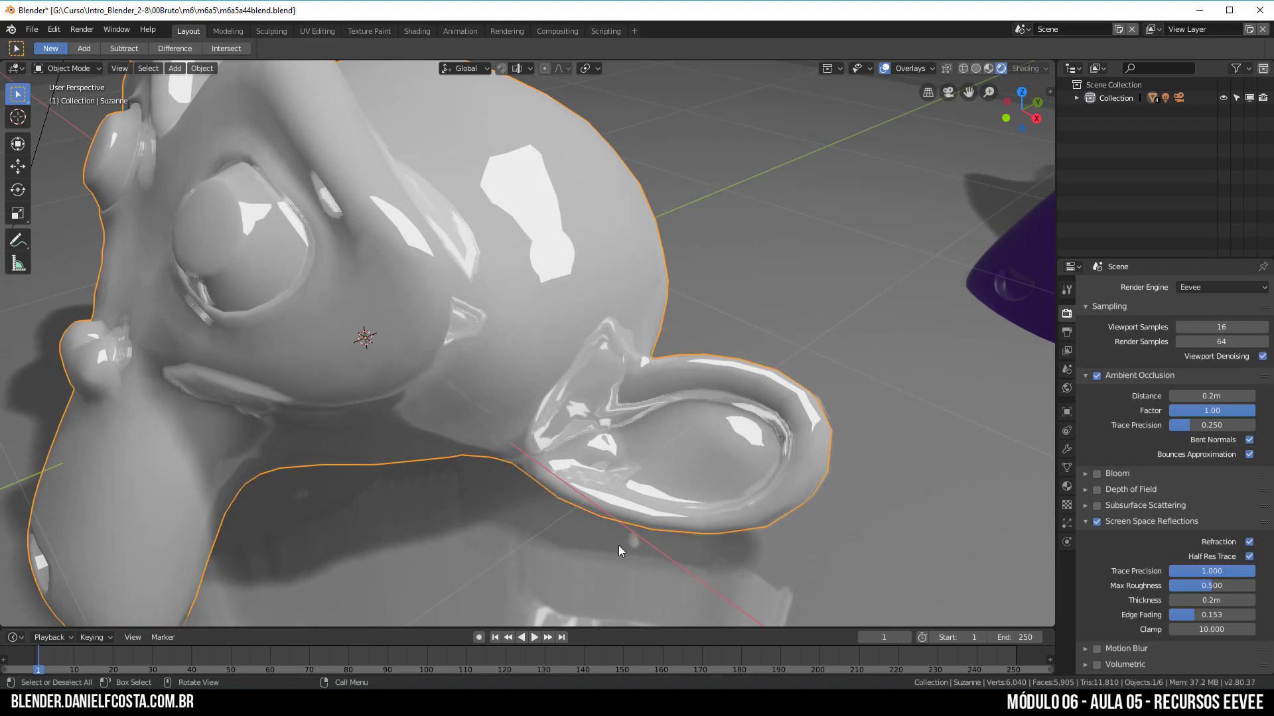
middle_drag(618, 551, 607, 508)
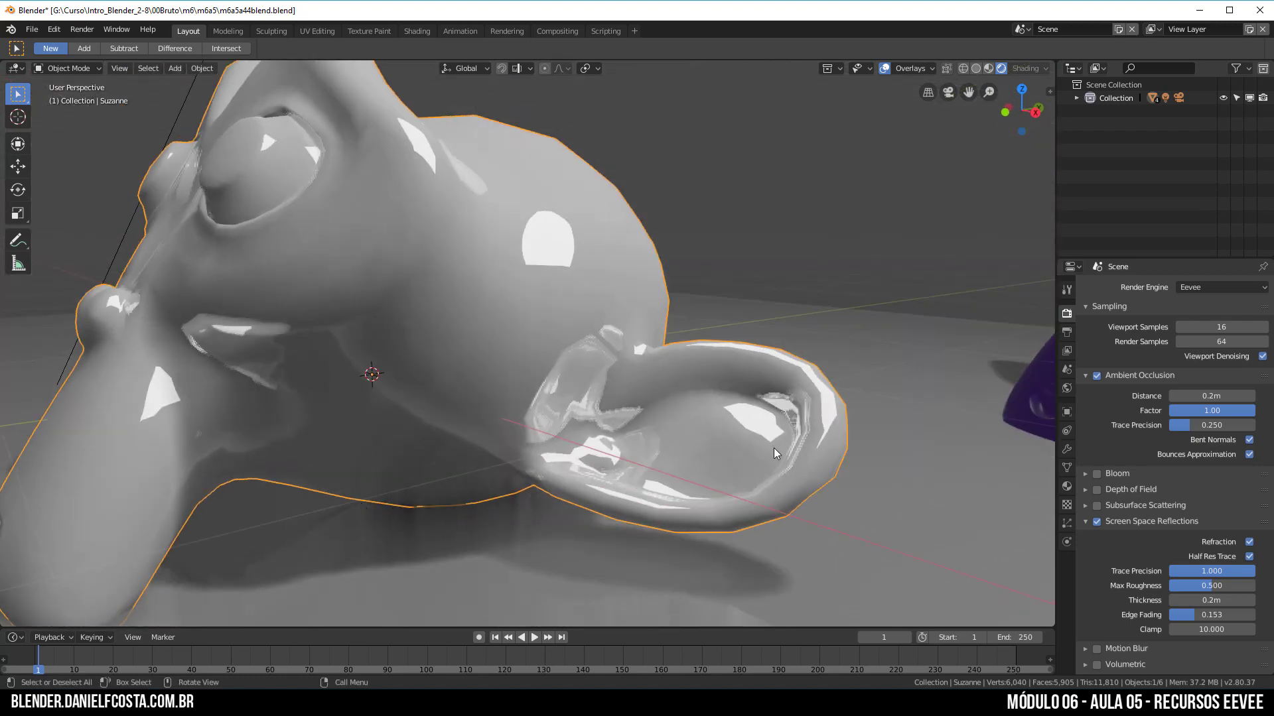
Turn Ambient Occlusion off and on again to compare its effect on the metal monkey.
click(1096, 375)
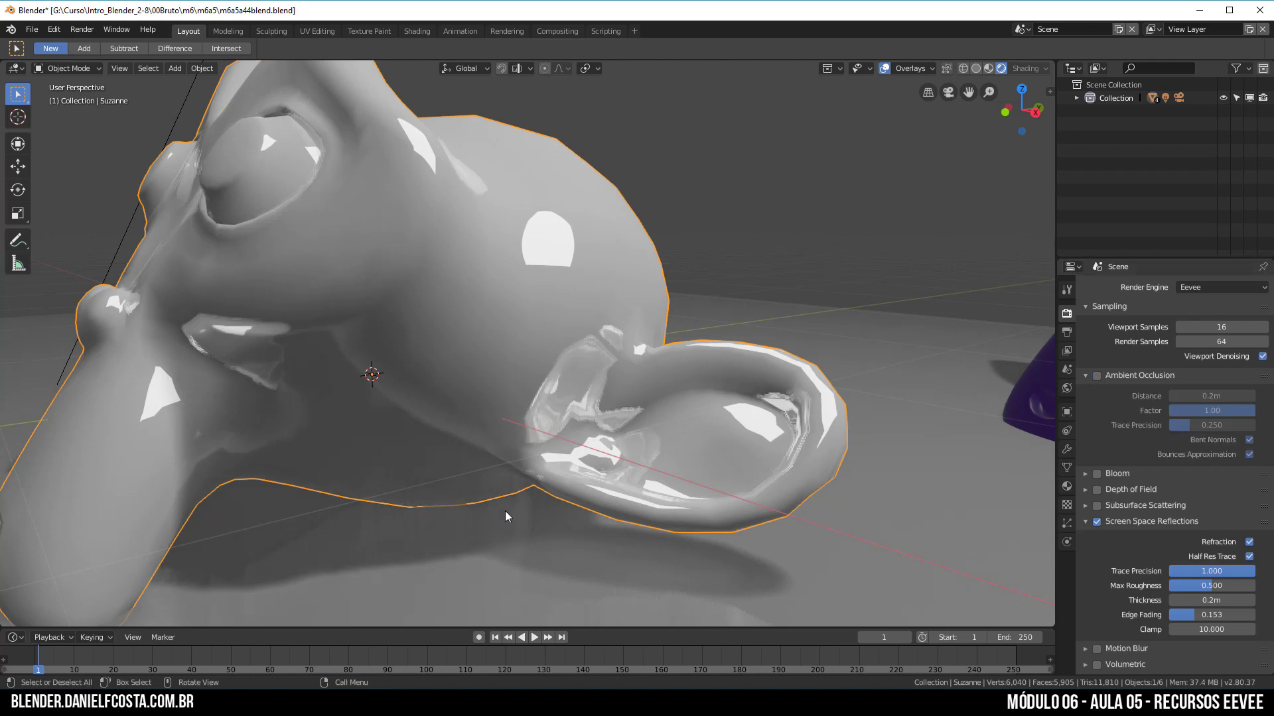
click(1096, 375)
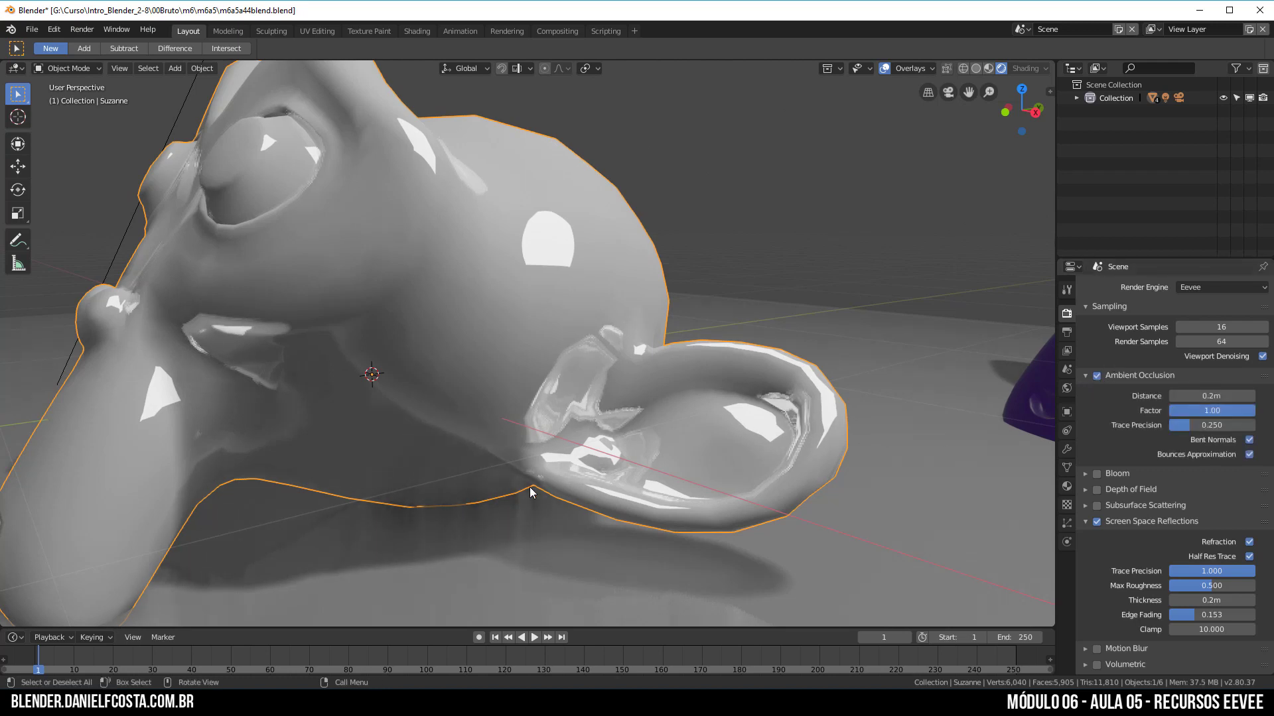
Set the Ambient Occlusion Distance to 0.32 m and its Trace Precision to 0.381.
middle_drag(540, 501, 529, 501)
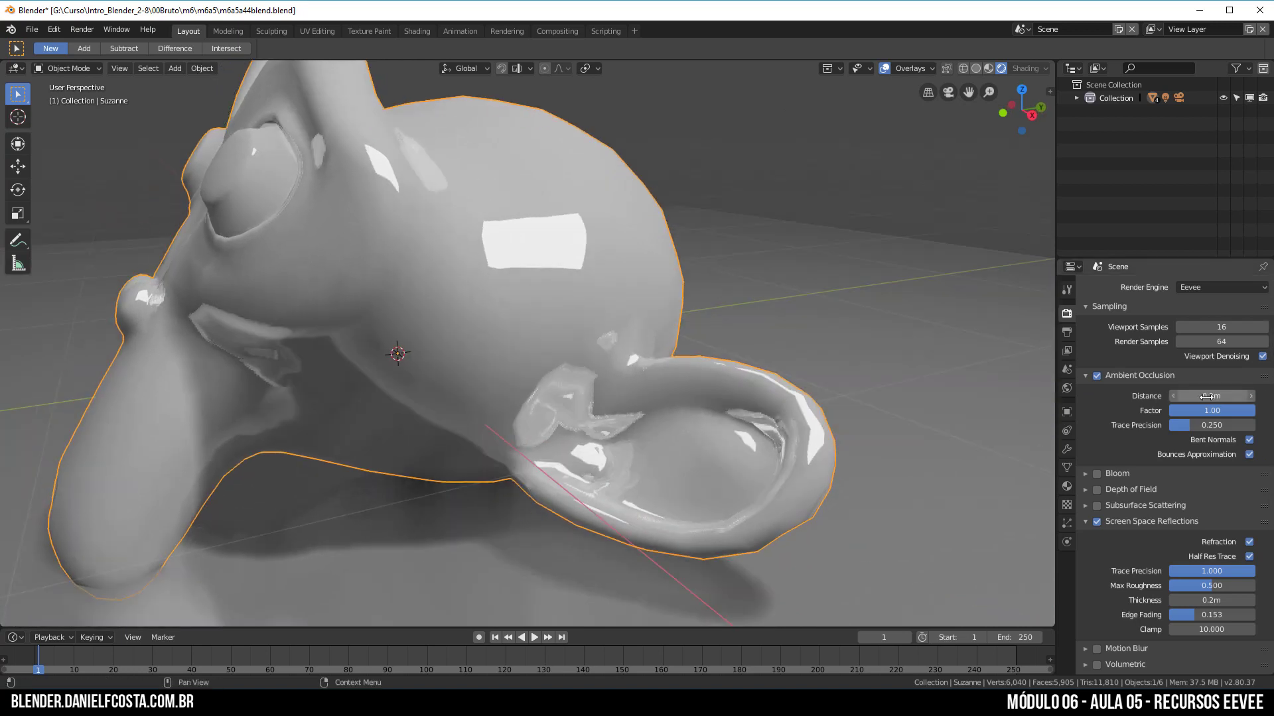
mouse_move(1211, 396)
mouse_down()
mouse_move(1241, 396)
mouse_move(1174, 411)
mouse_move(1226, 411)
mouse_move(1173, 411)
mouse_move(1253, 410)
mouse_move(1254, 426)
mouse_move(1200, 426)
mouse_up()
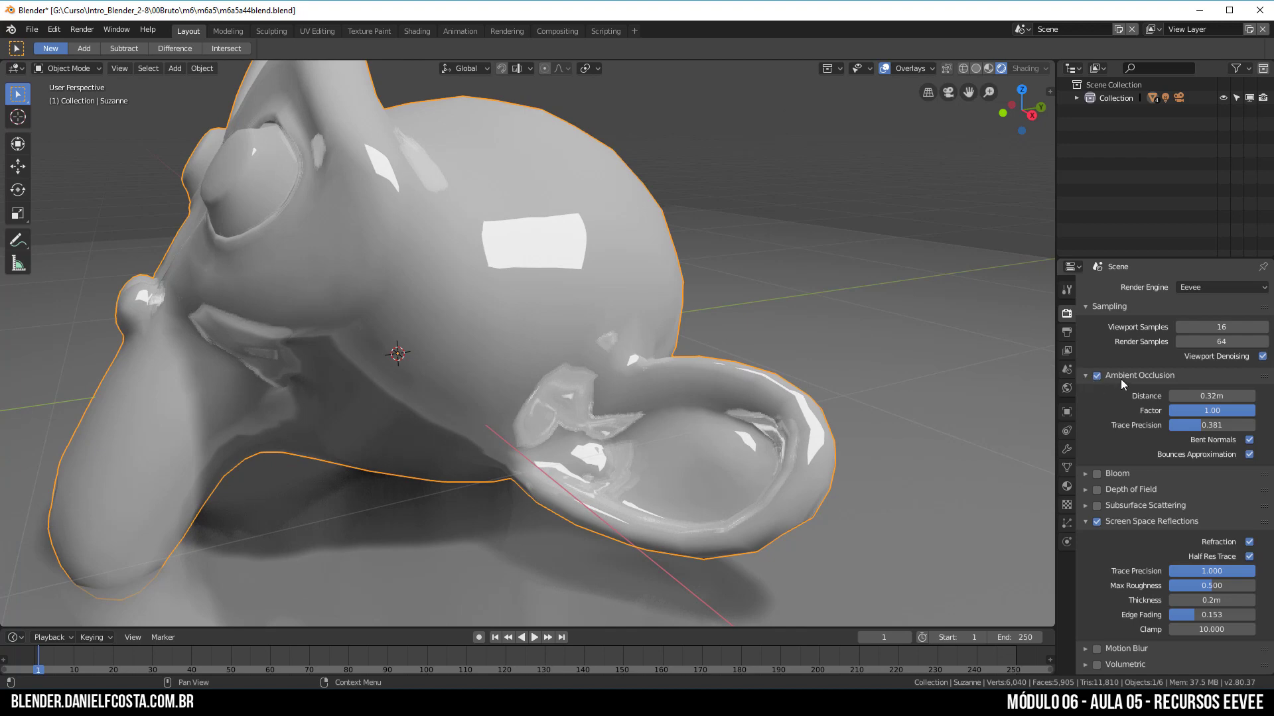
Turn Ambient Occlusion off and on again to compare its effect with all three monkeys in view.
scroll(738, 375, down, 2)
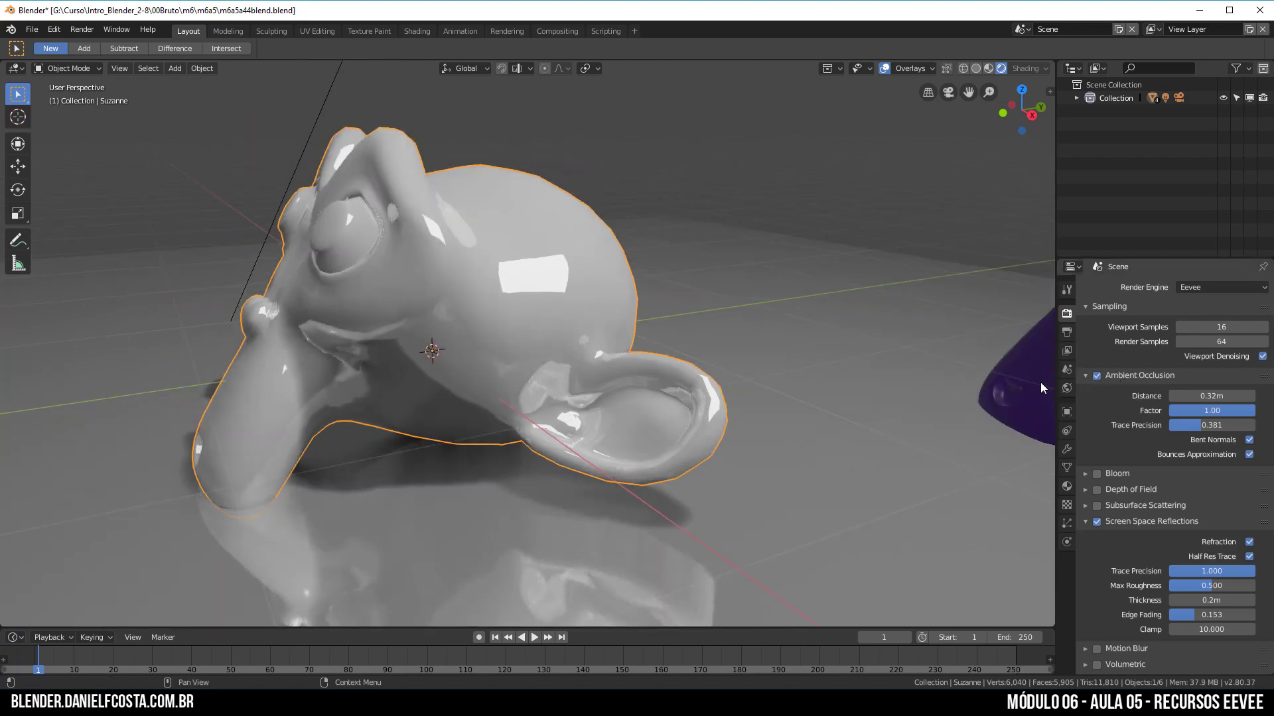
scroll(564, 422, down, 4)
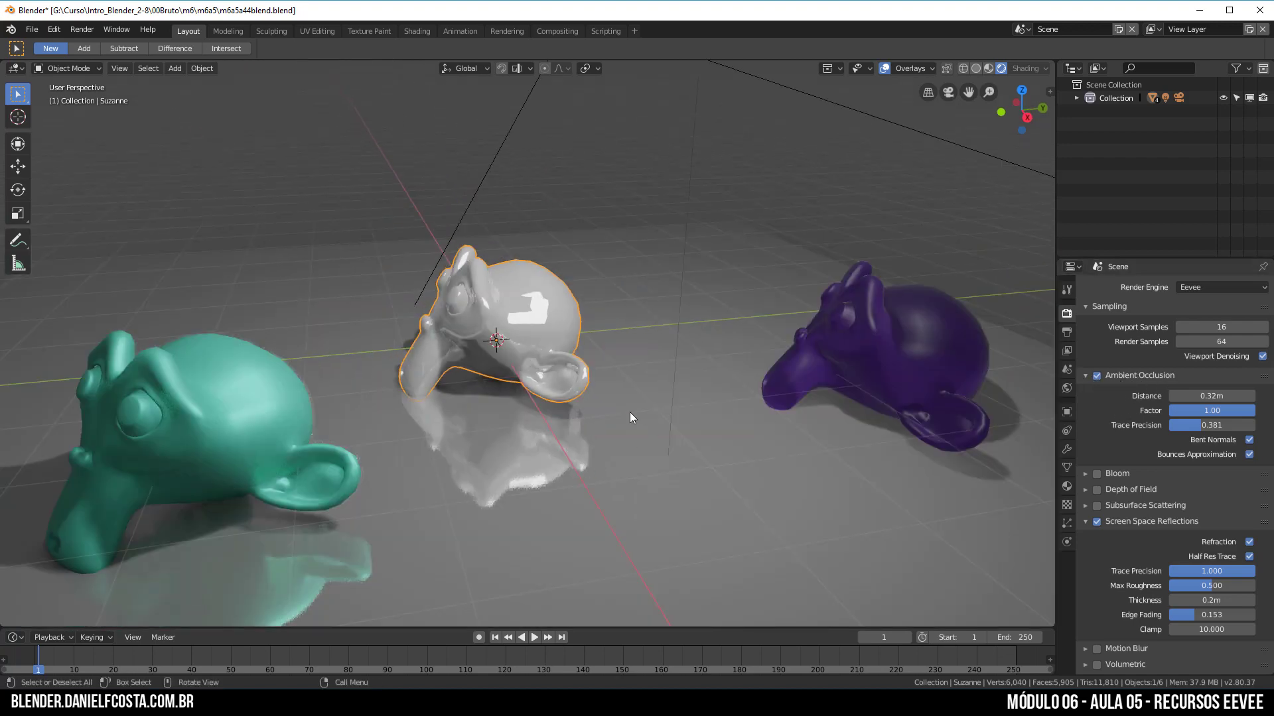
click(1097, 376)
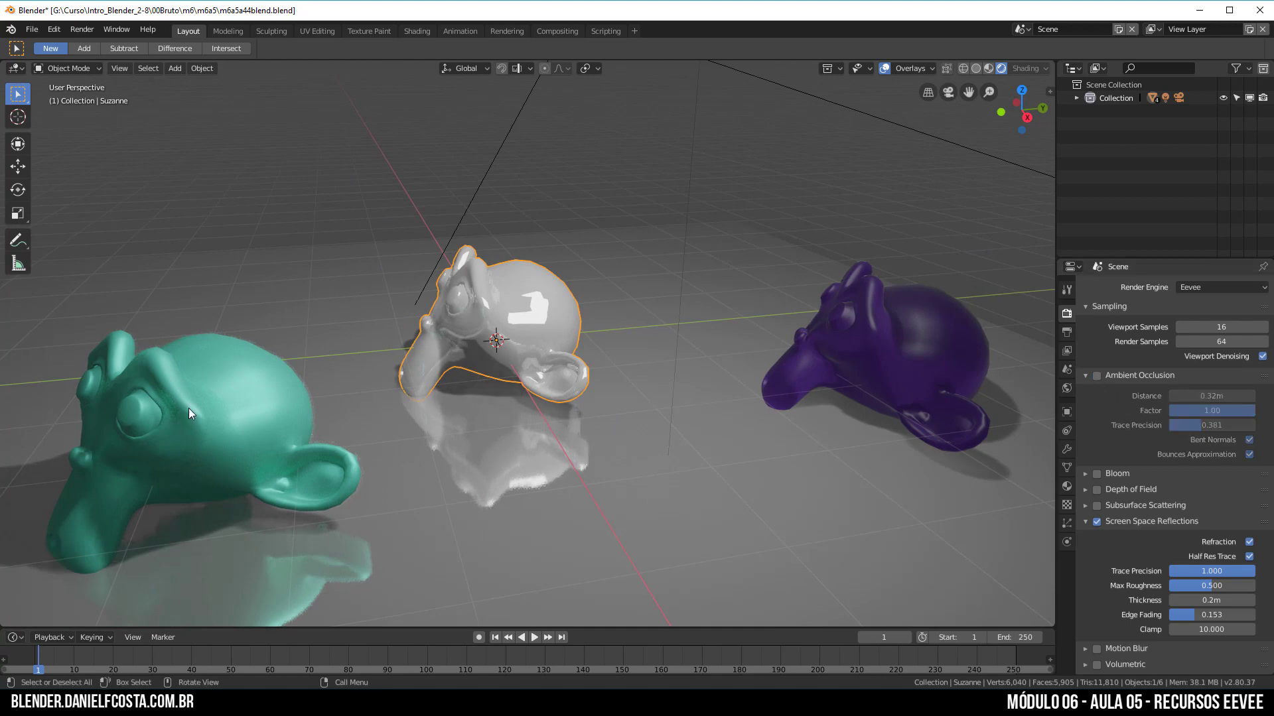
click(1097, 375)
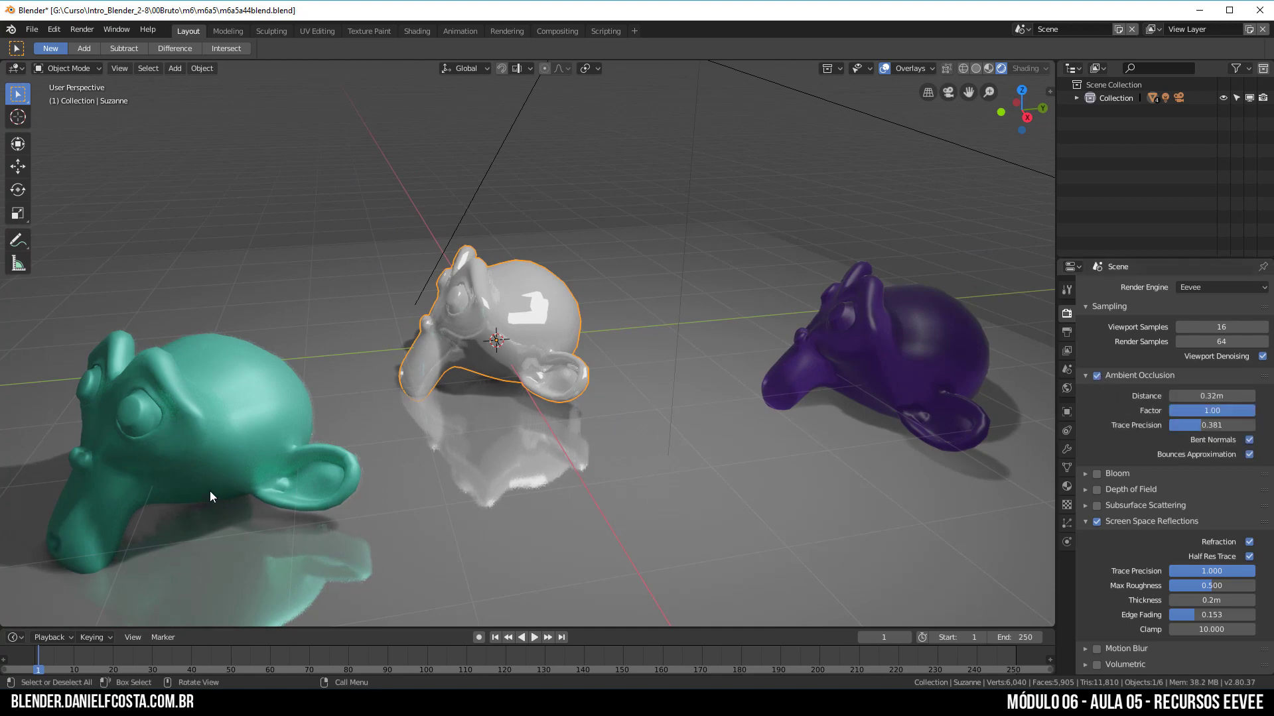
Collapse the Screen Space Reflections settings and briefly view the Depth of Field settings.
click(1086, 522)
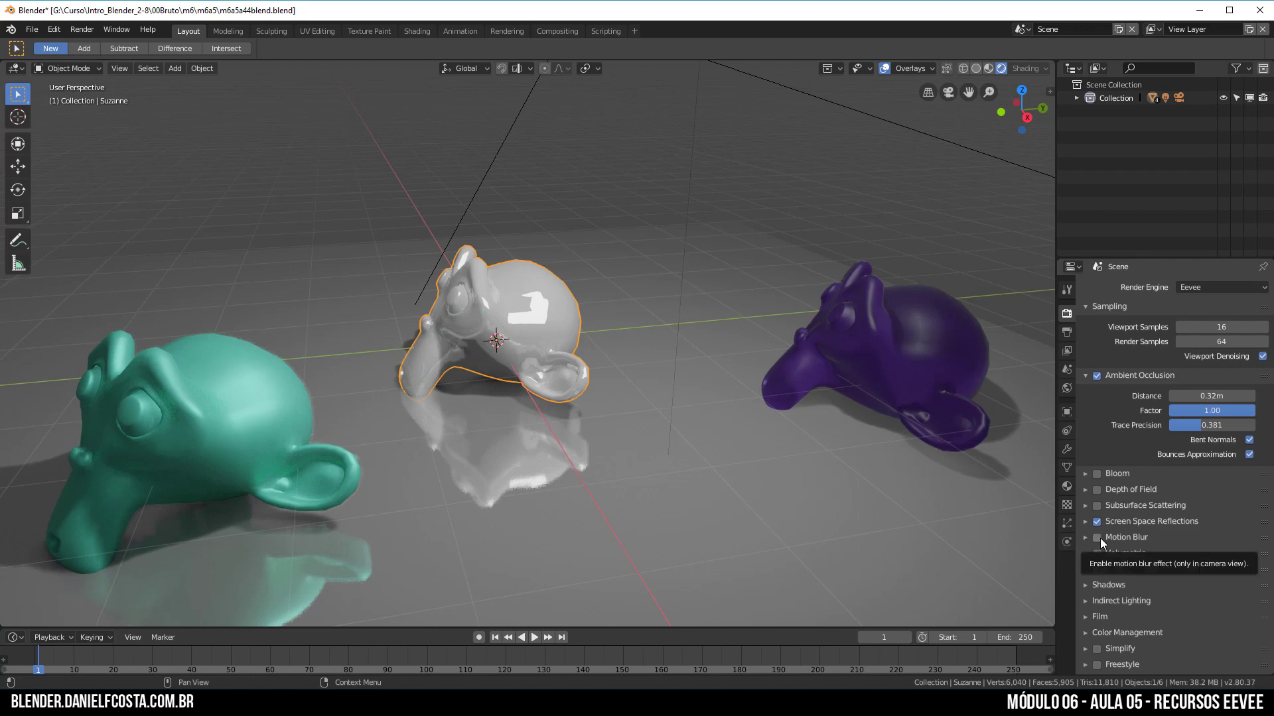
click(1085, 490)
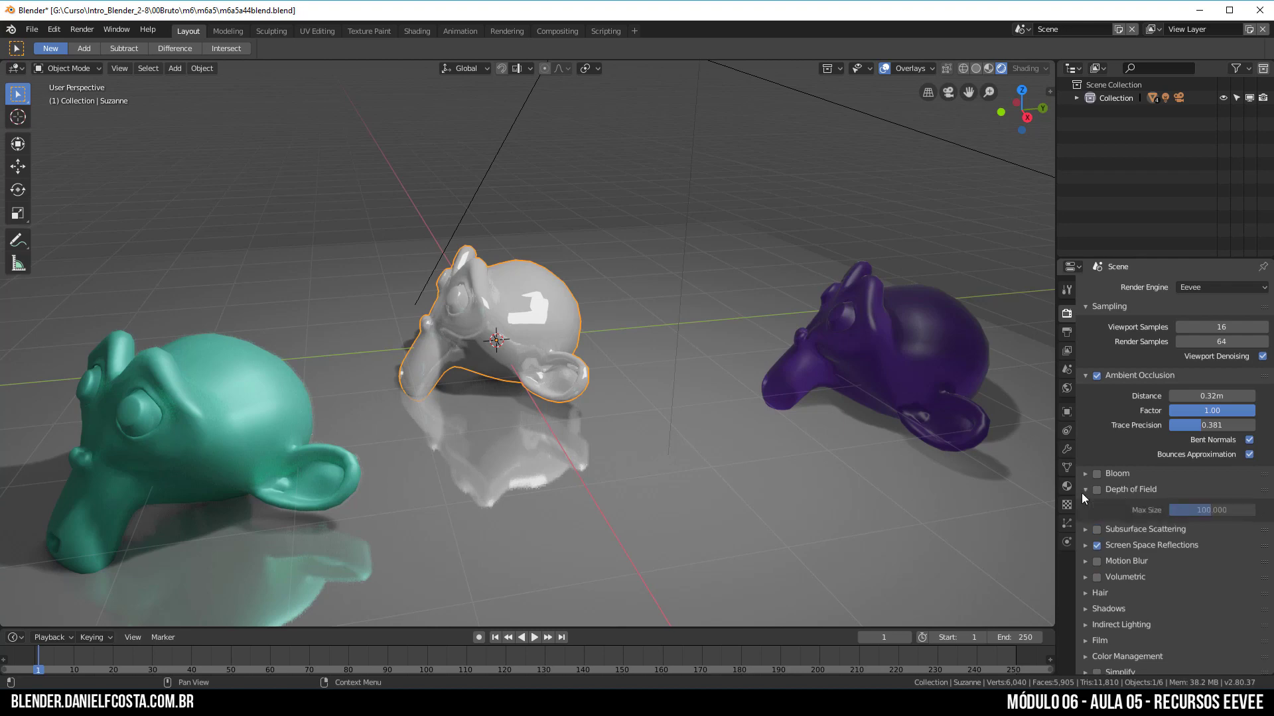
click(1085, 491)
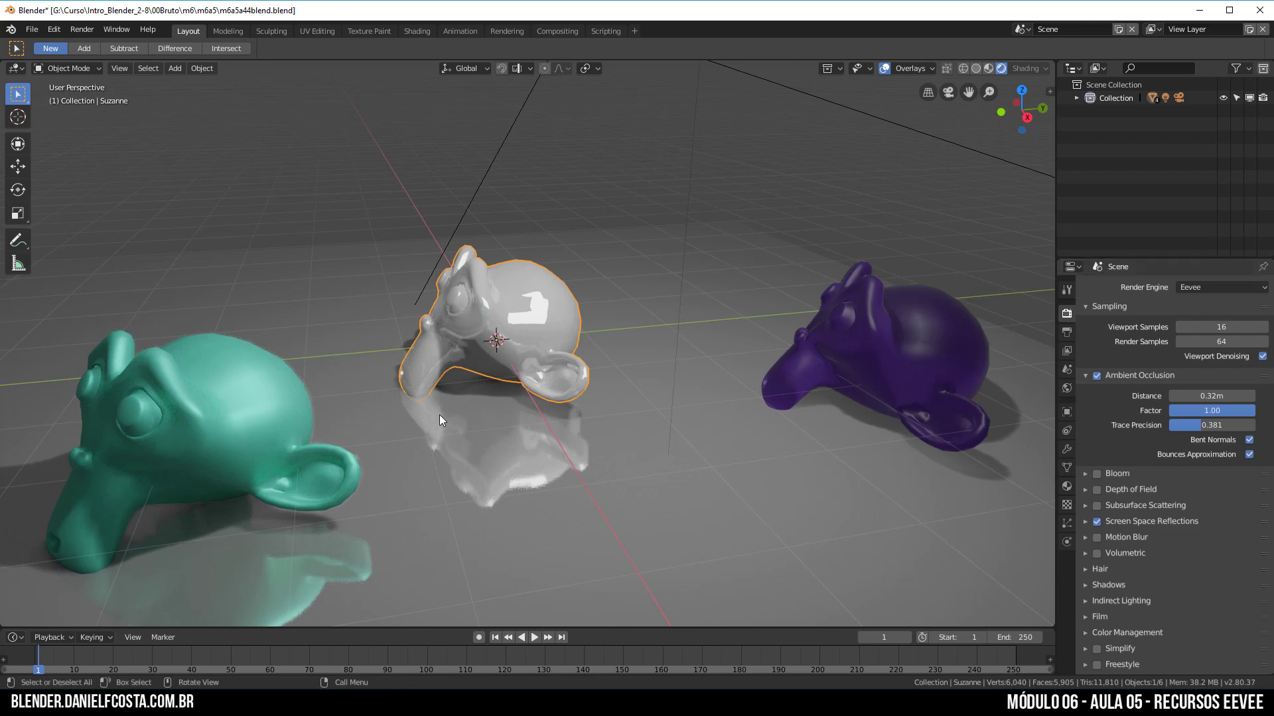
Duplicate the metal monkey and move the copy about 3.33 m along the global X axis.
scroll(473, 415, down, 4)
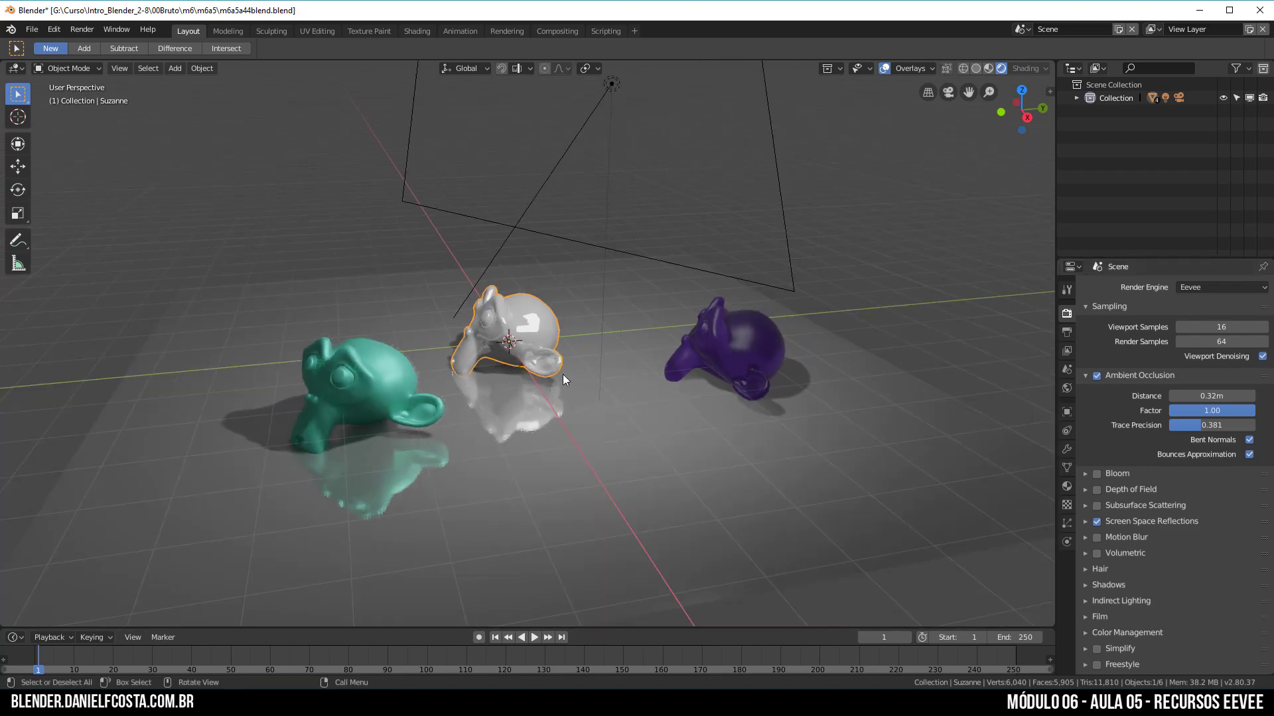
key(shift+d)
key(x)
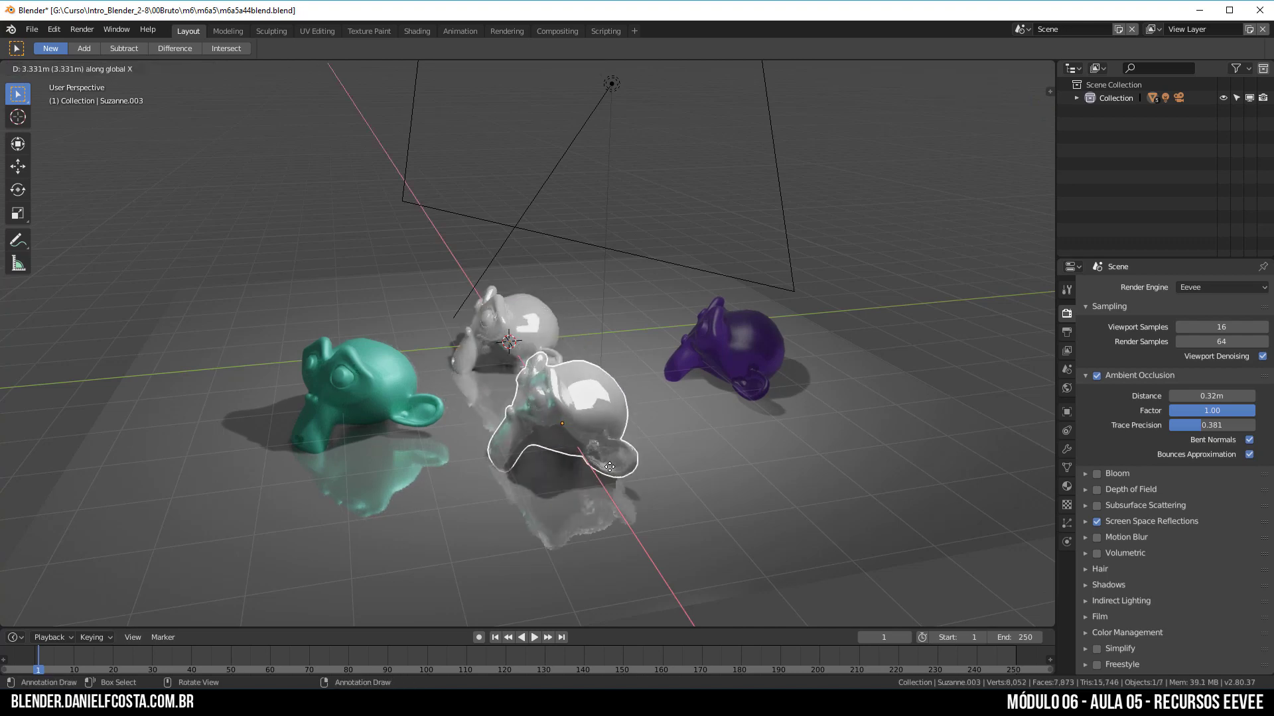
click(609, 467)
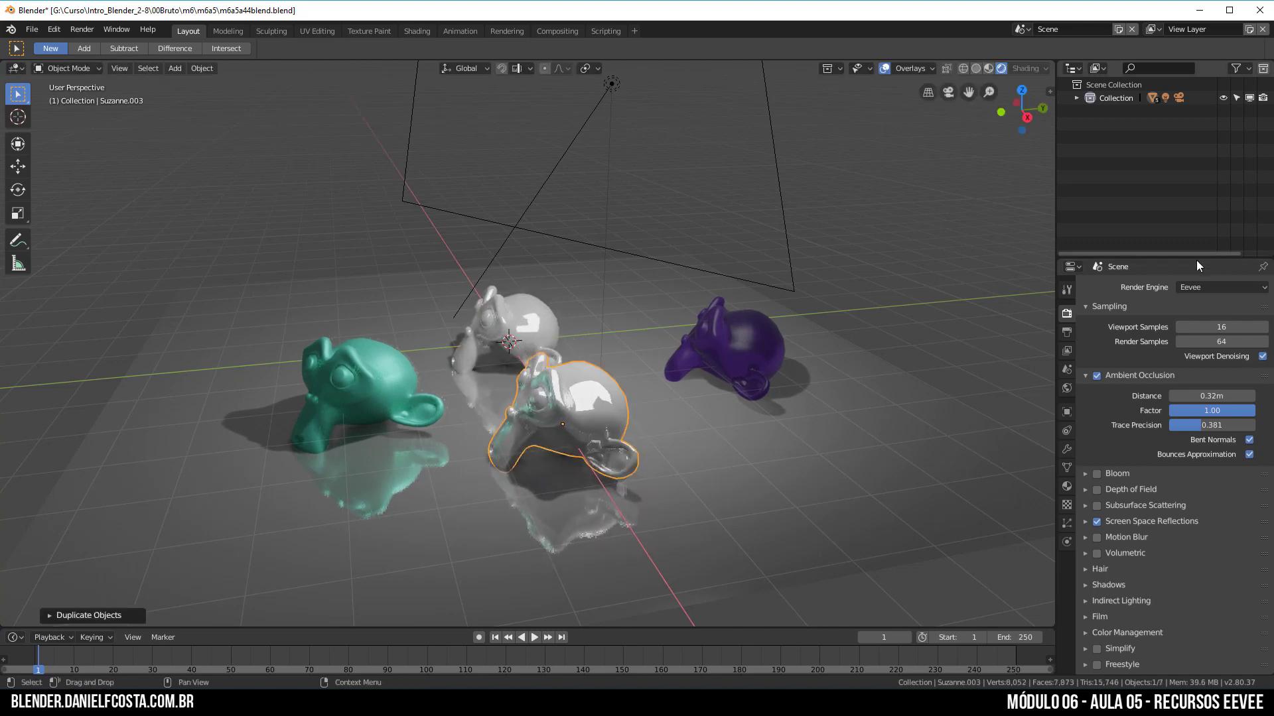
Remove the duplicated monkey's material slot and give it a new material named SSS.
click(1067, 486)
click(1263, 301)
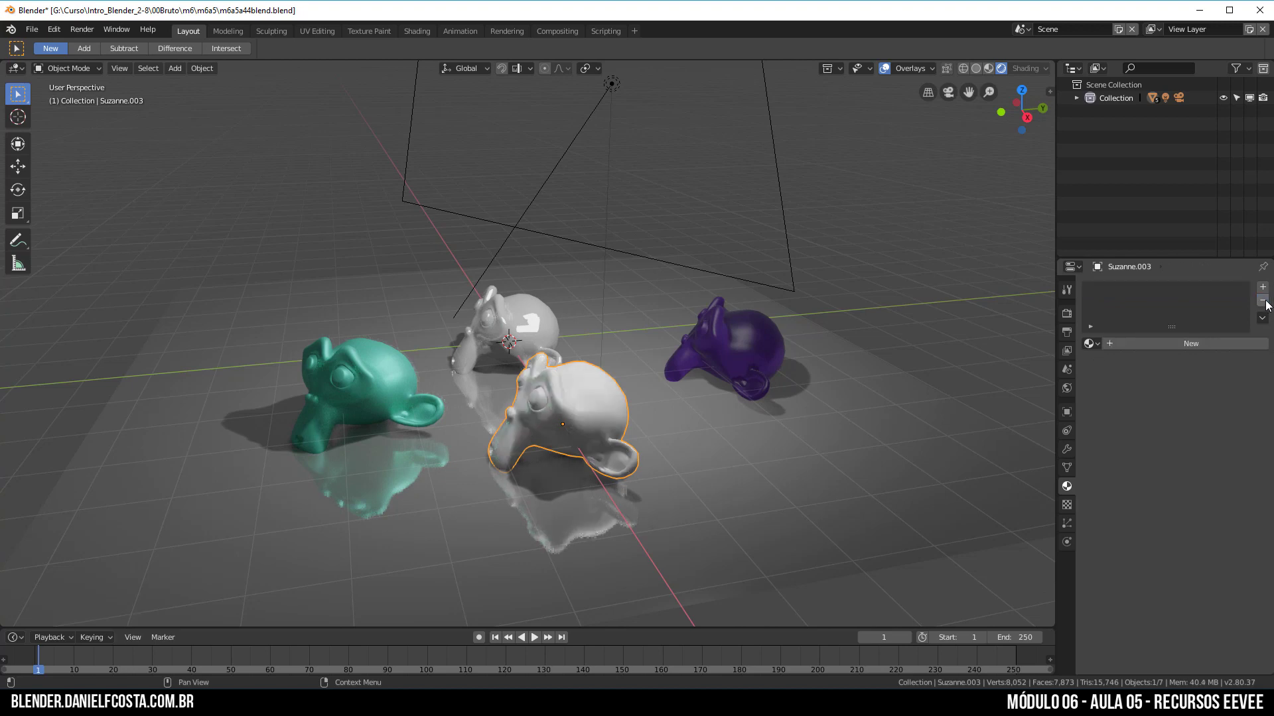
click(1172, 341)
double_click(1141, 341)
text(S)
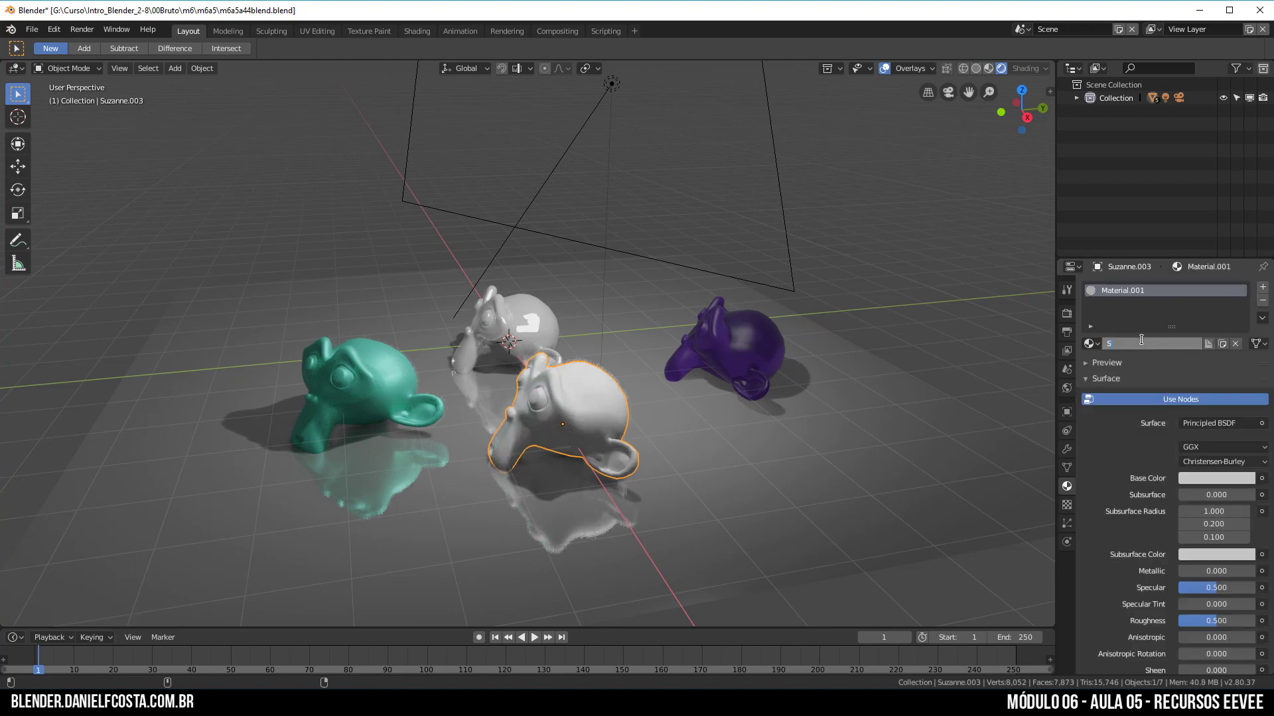
text(SS)
key(Return)
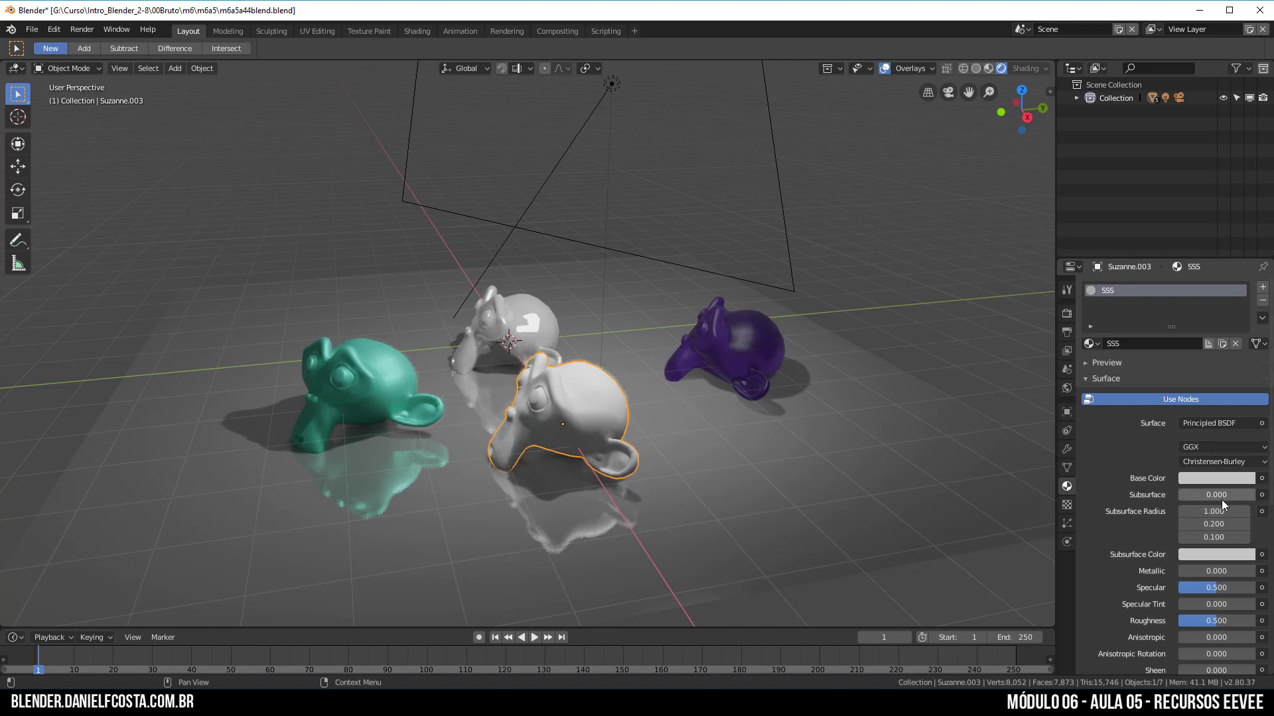
Set the SSS material's Subsurface to 1.000 and enable Subsurface Scattering for the scene.
text(1)
key(Return)
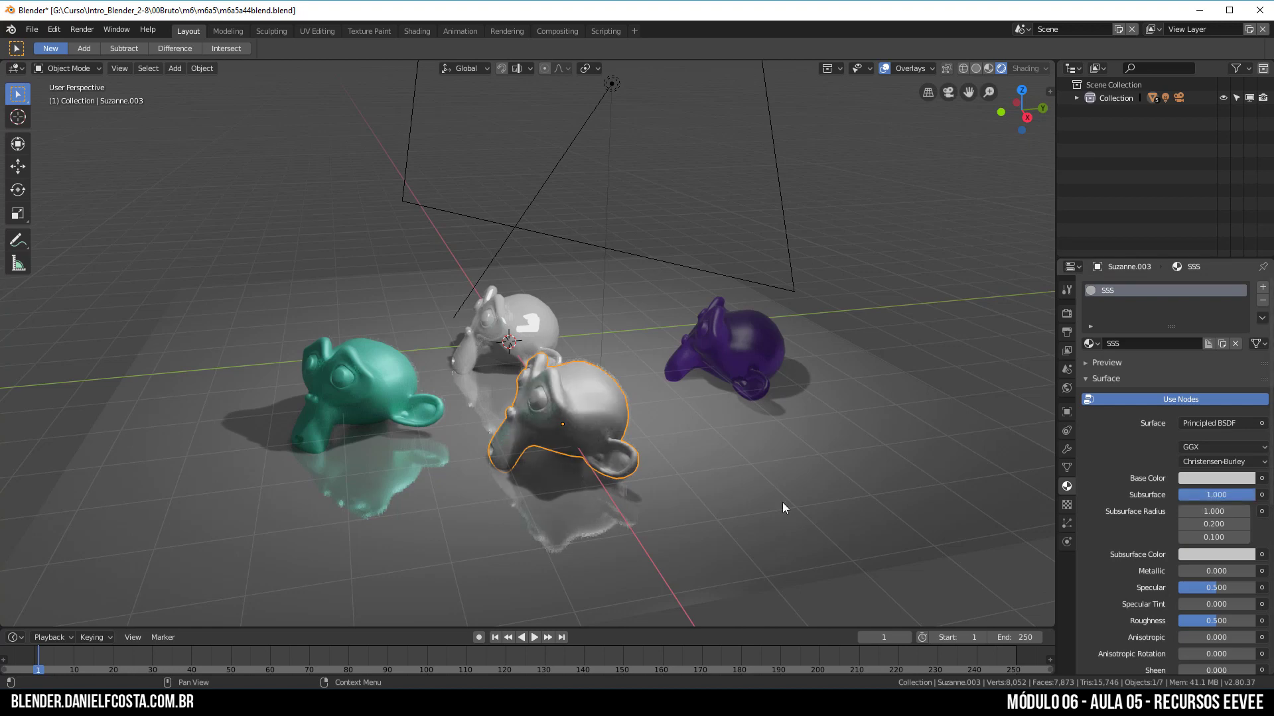
middle_drag(785, 515, 622, 482)
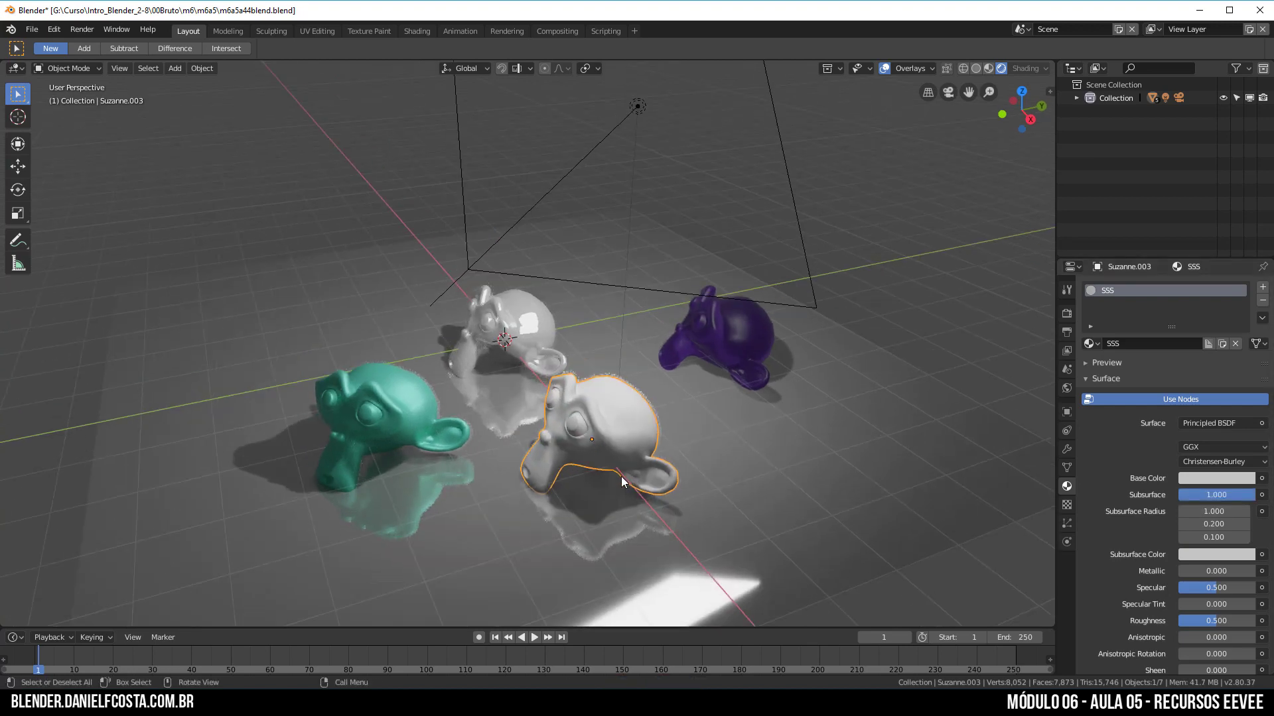
click(1067, 313)
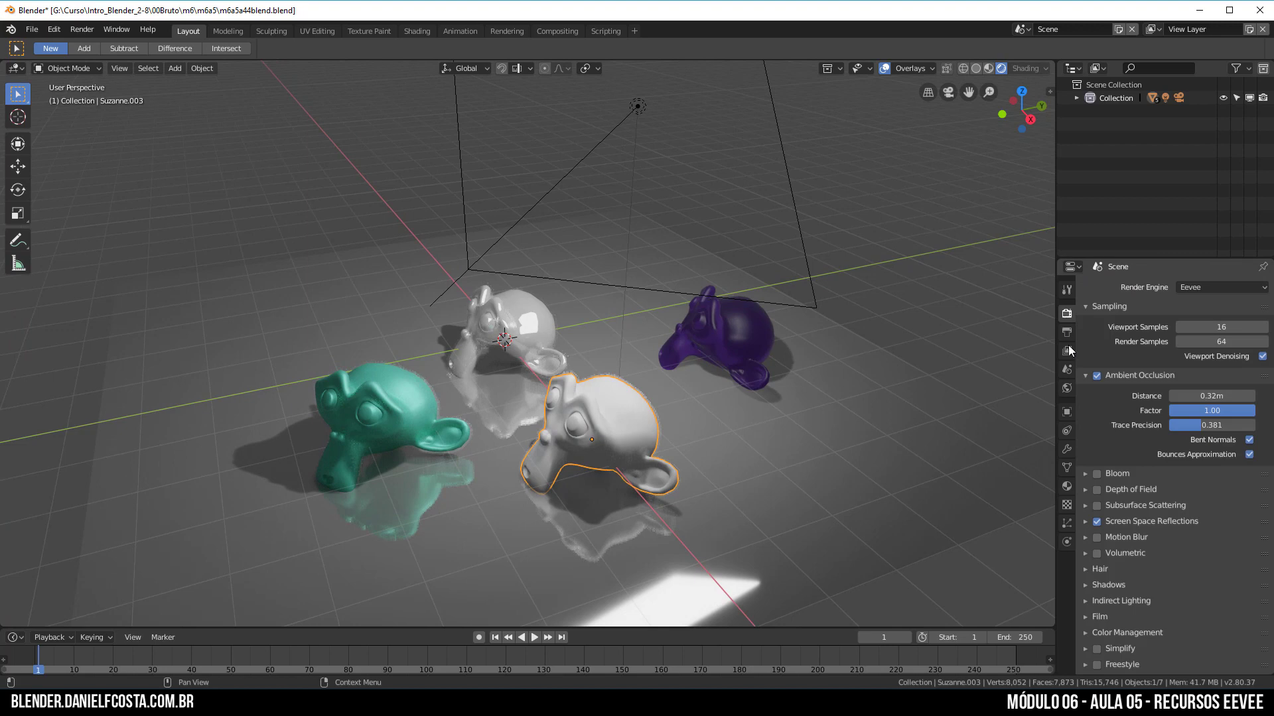
click(1096, 505)
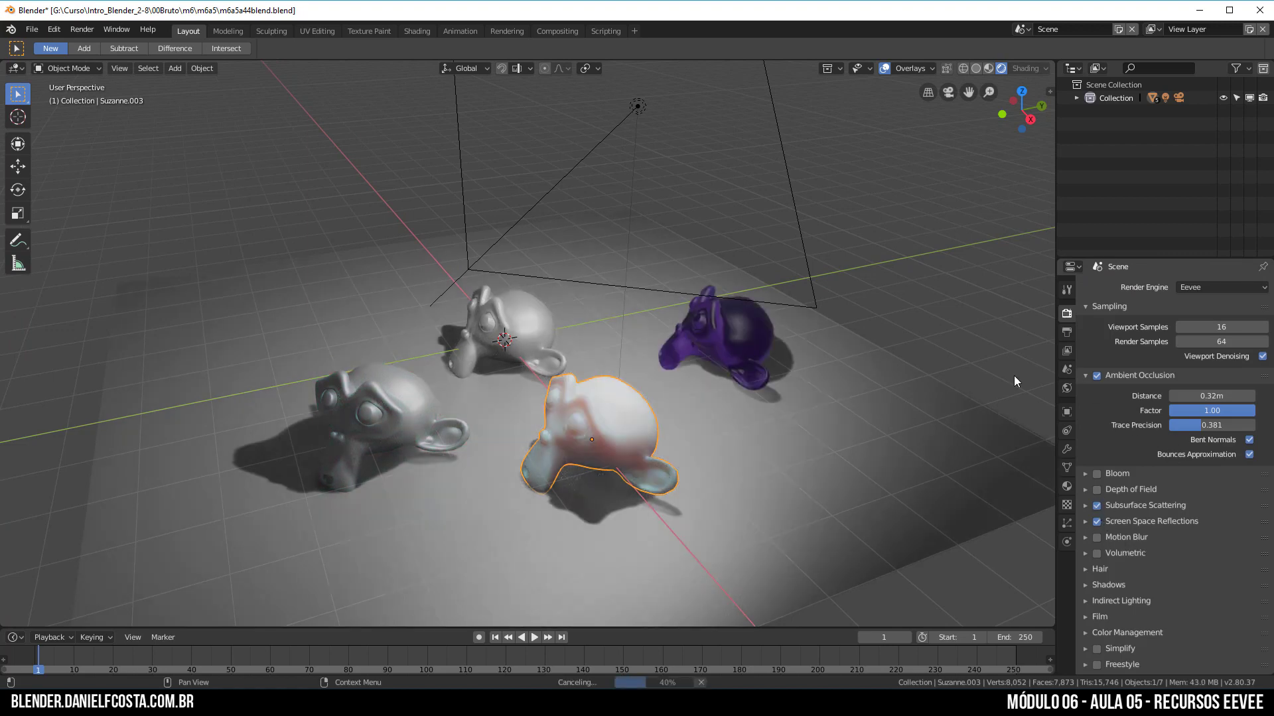
Add a point light and move it off the original metal monkey.
middle_drag(670, 484, 572, 345)
key(shift+a)
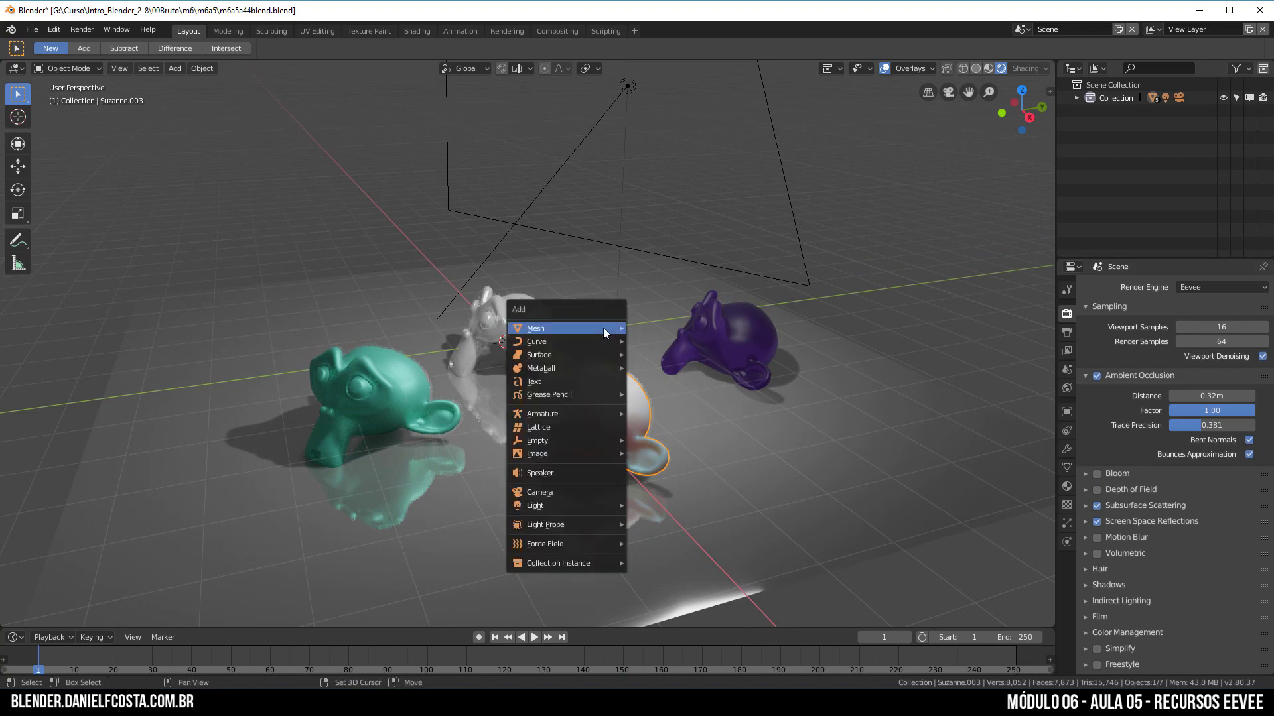
mouse_move(603, 327)
mouse_move(542, 505)
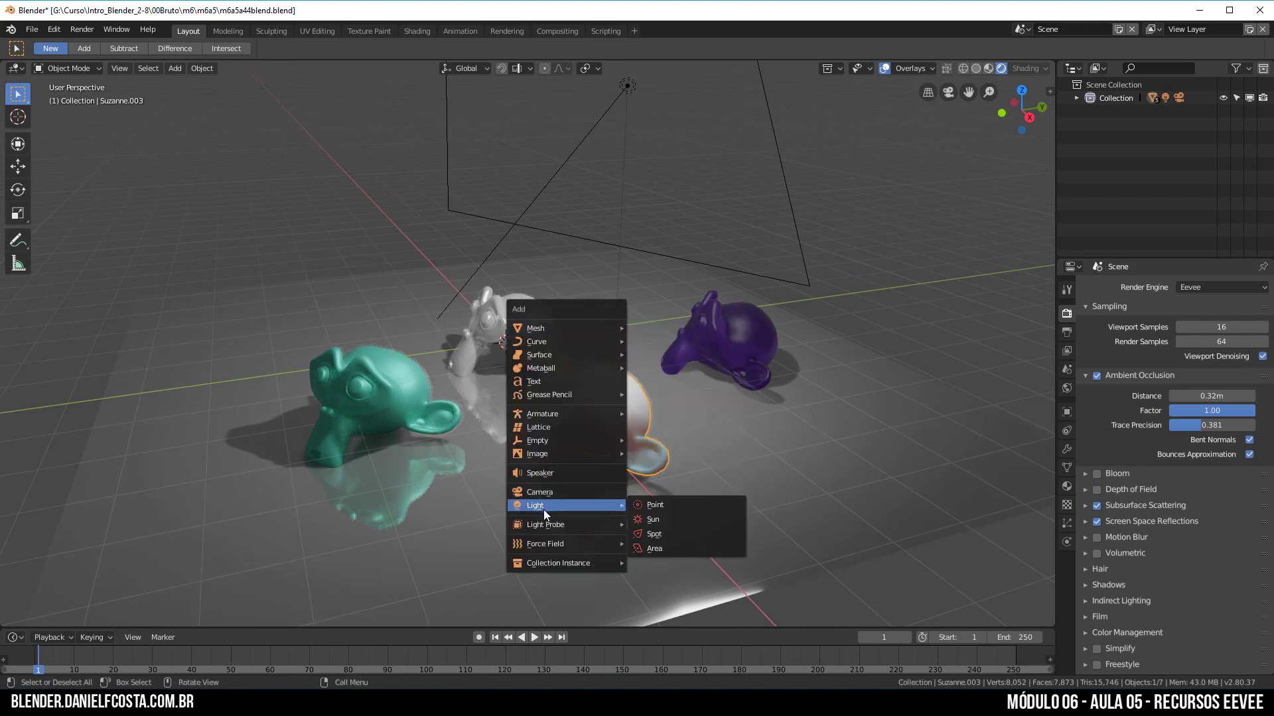
click(662, 508)
key(g)
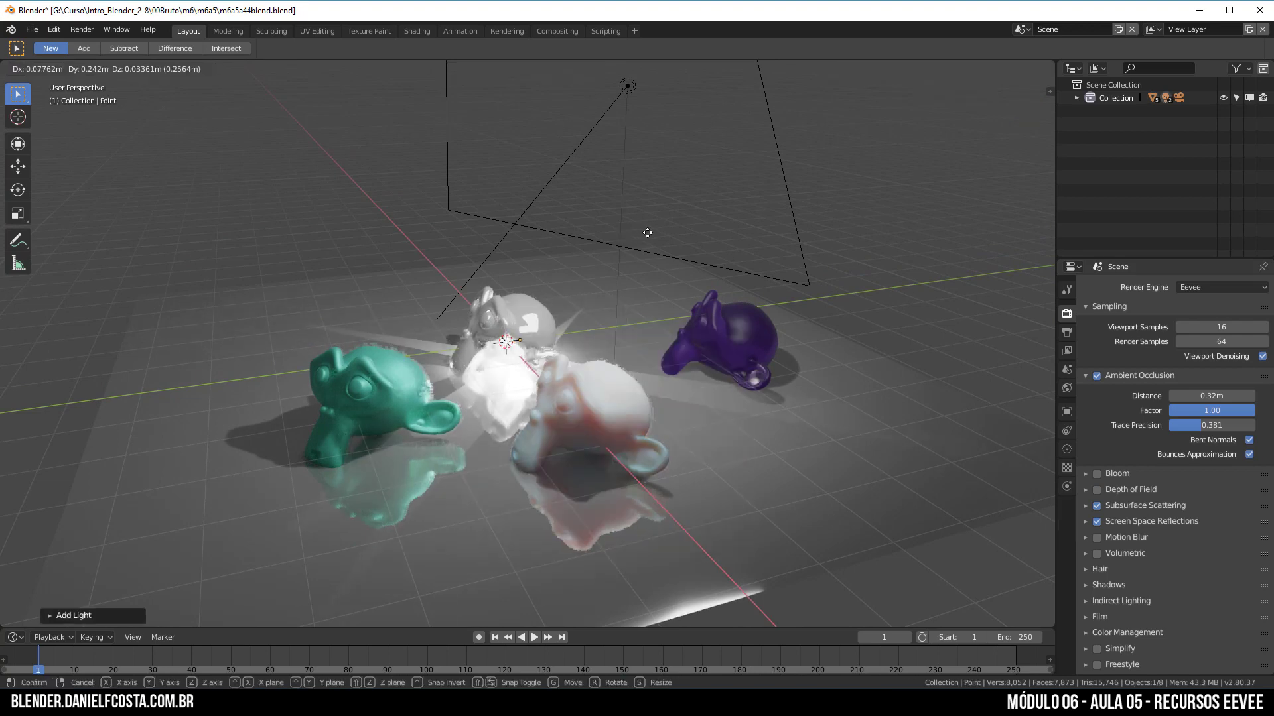
click(650, 266)
Move the point light along X and Z until it sits just beside the duplicated monkey's ear.
middle_drag(650, 266, 591, 356)
key(g)
key(x)
click(868, 331)
key(g)
key(z)
click(826, 323)
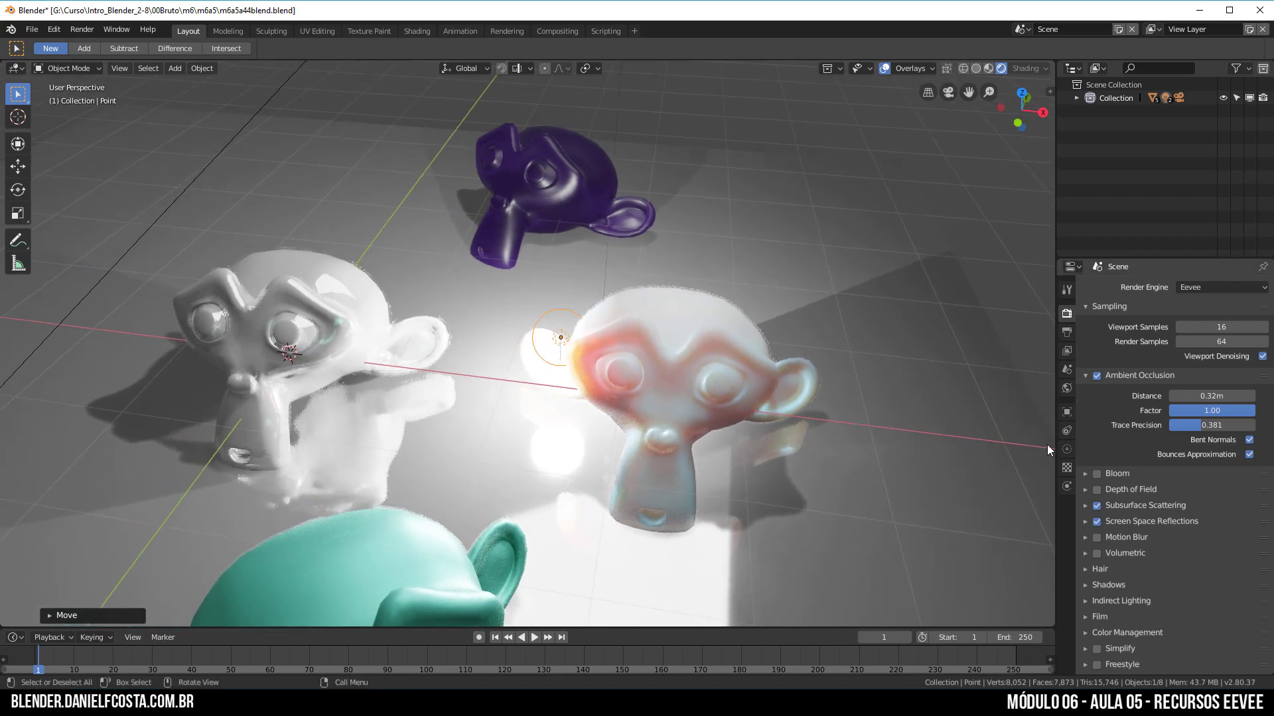
Set the first Subsurface Radius value of the duplicated monkey's SSS material to 5.
click(698, 320)
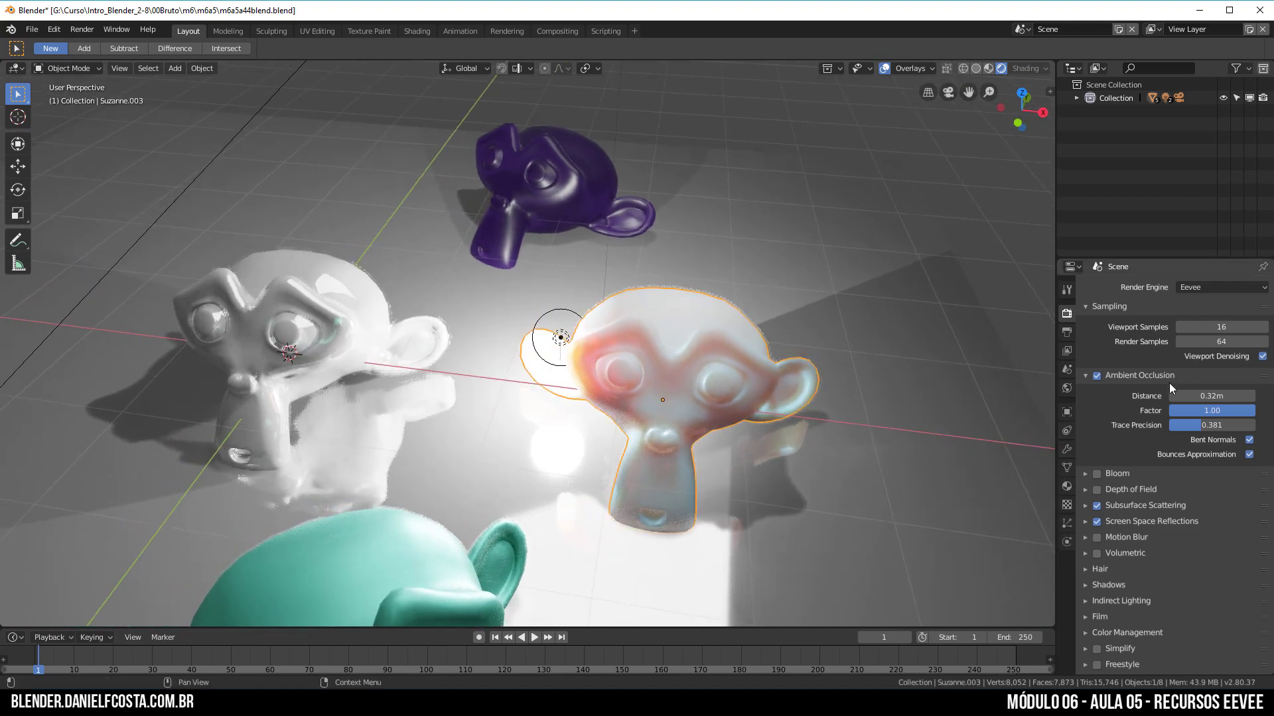
click(1071, 484)
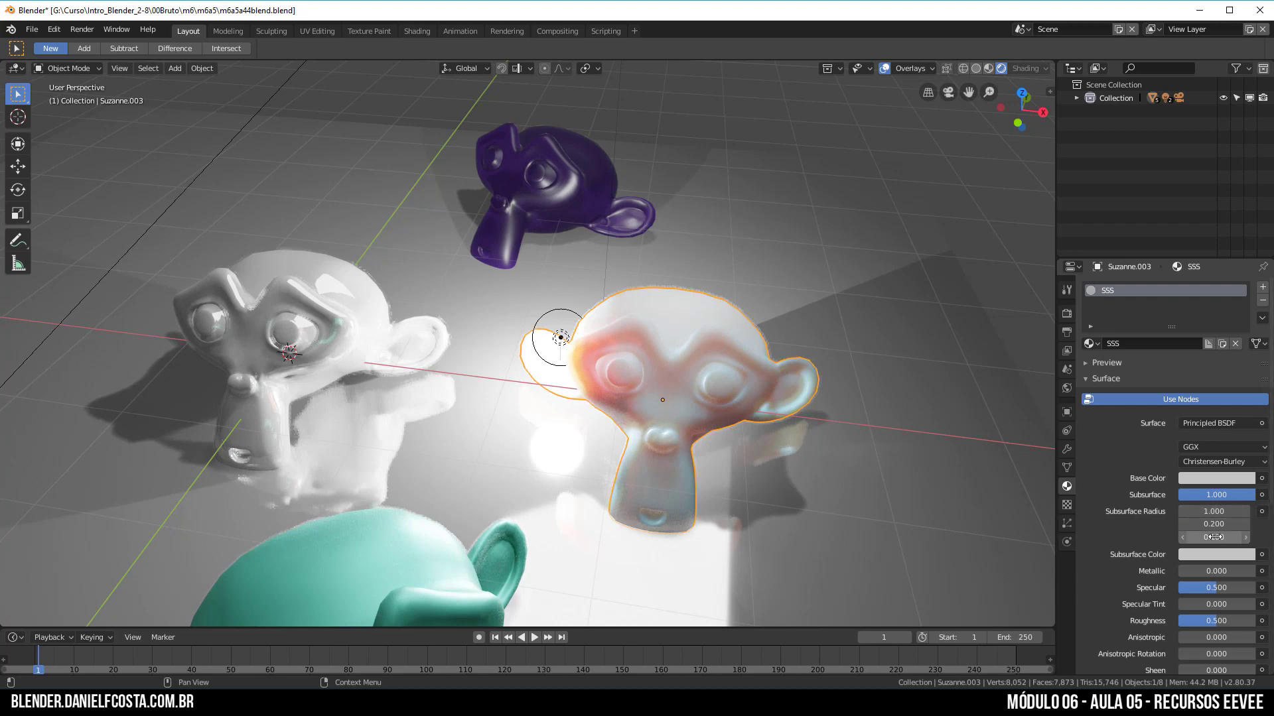
click(1222, 512)
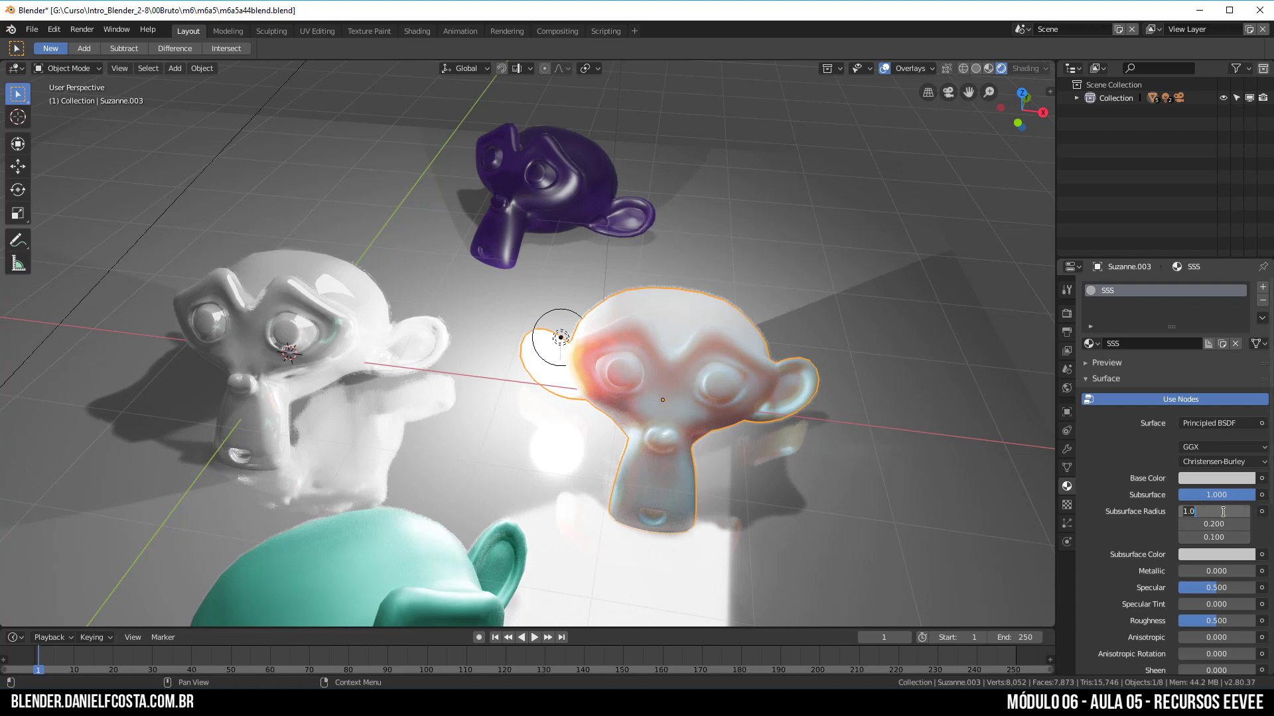
text(5)
key(Return)
mouse_move(697, 325)
middle_down()
mouse_move(771, 299)
mouse_move(719, 317)
middle_up()
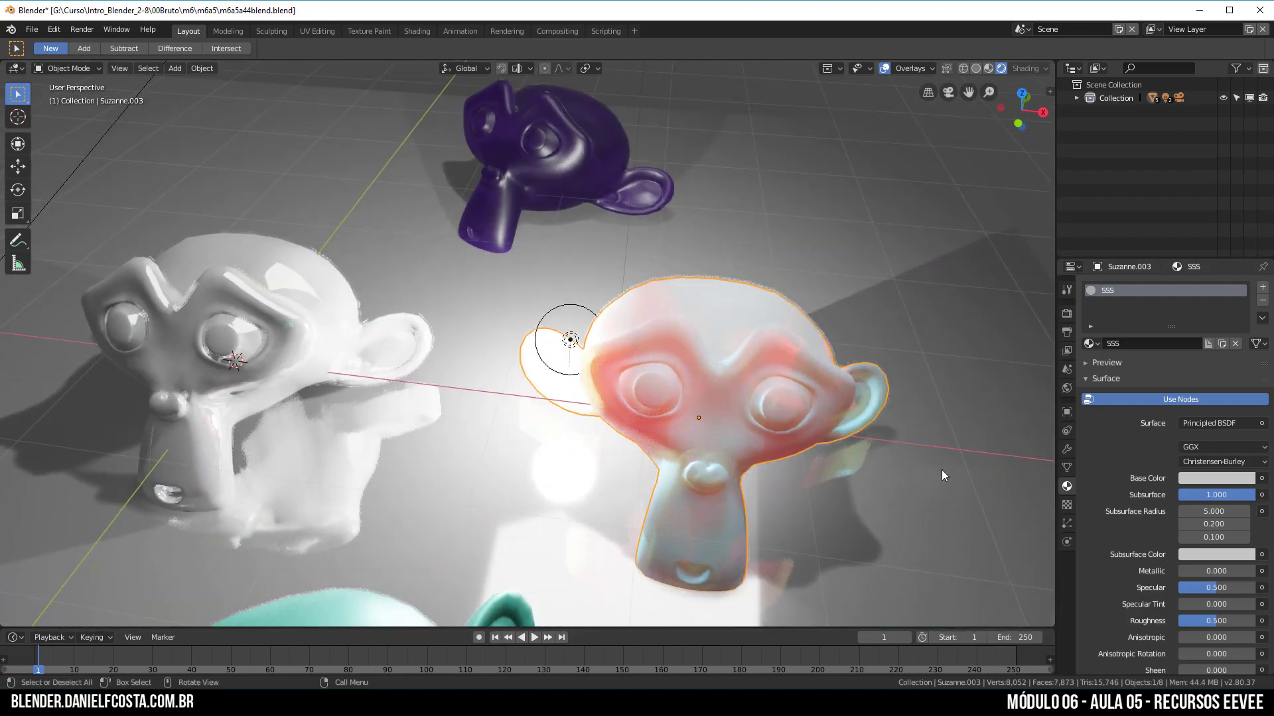
Set the first Subsurface Radius value of the SSS material back to 1.
click(1203, 512)
text(1)
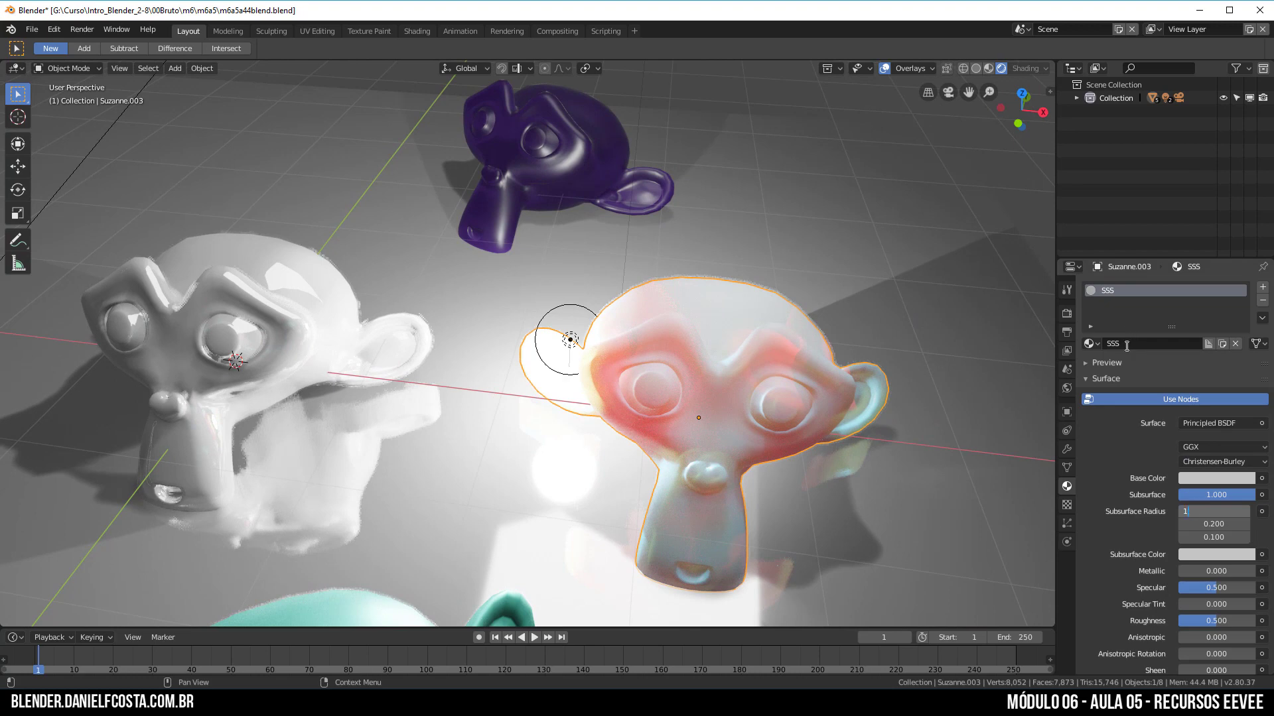
key(Return)
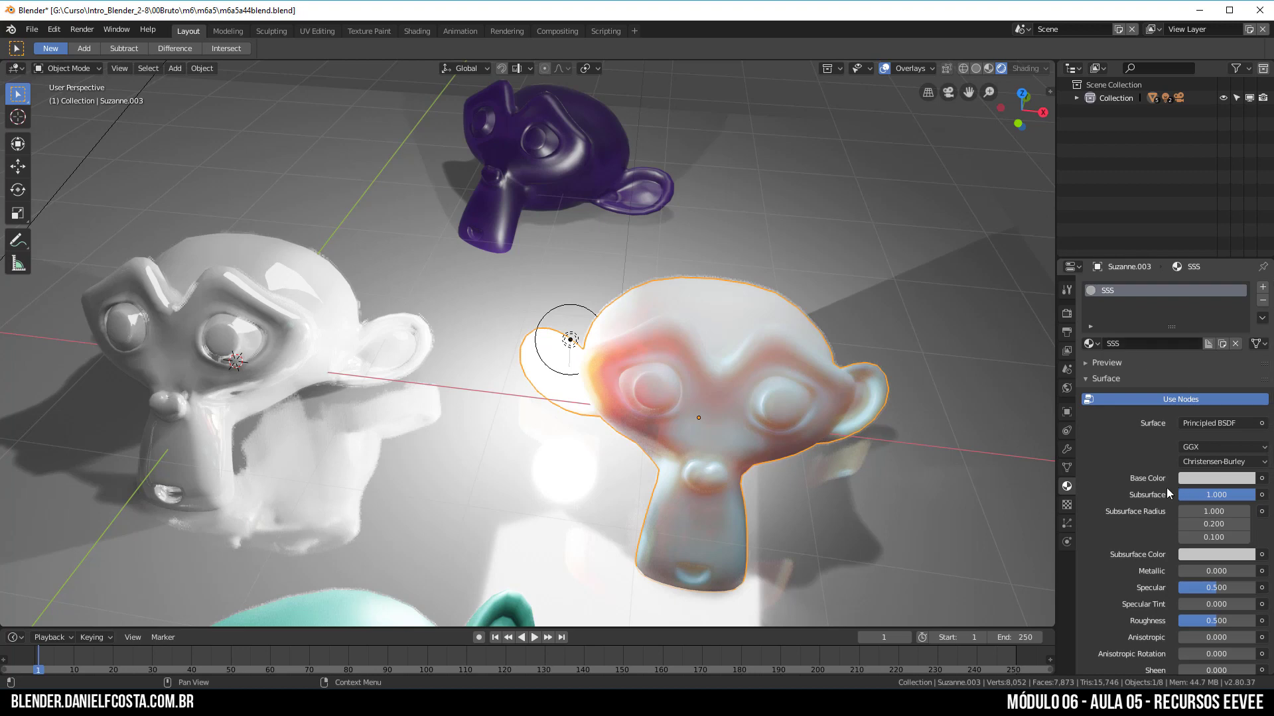
Change the SSS material's Base Color to purple and view the duplicated monkey from the side.
click(1216, 482)
drag(1205, 342, 1218, 337)
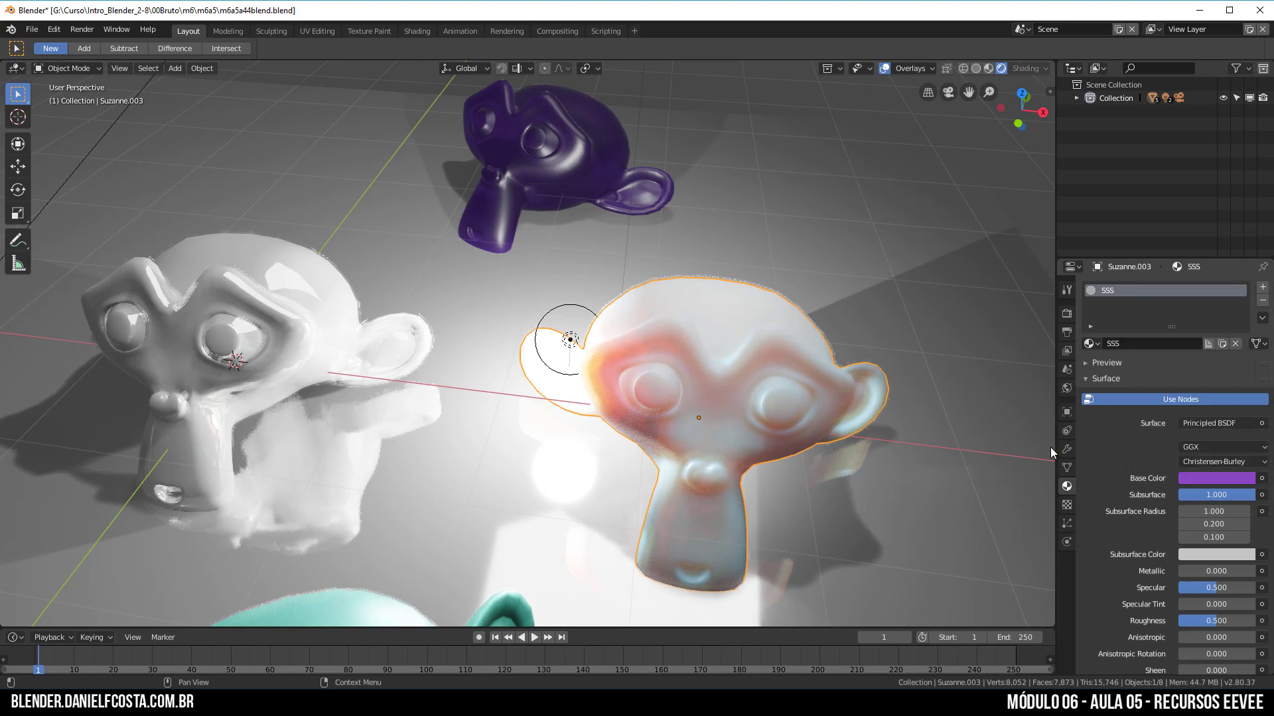
middle_drag(830, 391, 779, 373)
middle_drag(834, 396, 861, 408)
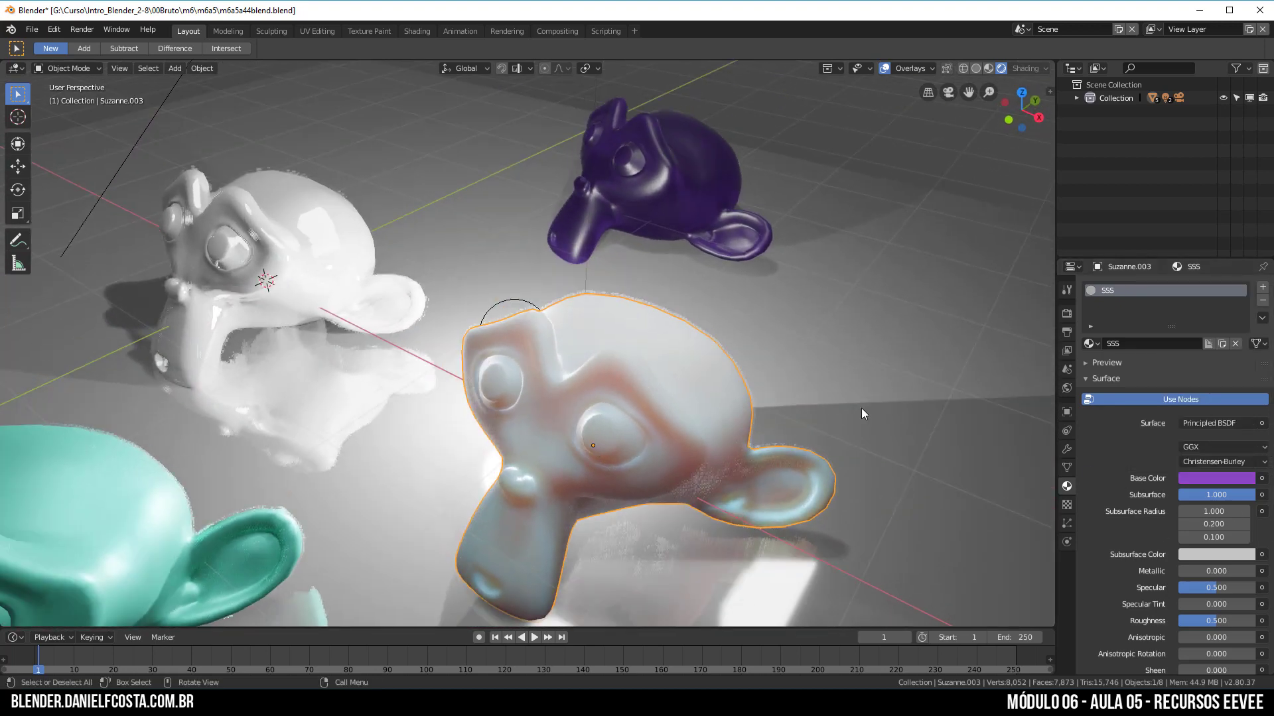
Change the SSS material's Subsurface Color to green and view the duplicated monkey's shading near the light.
click(1209, 556)
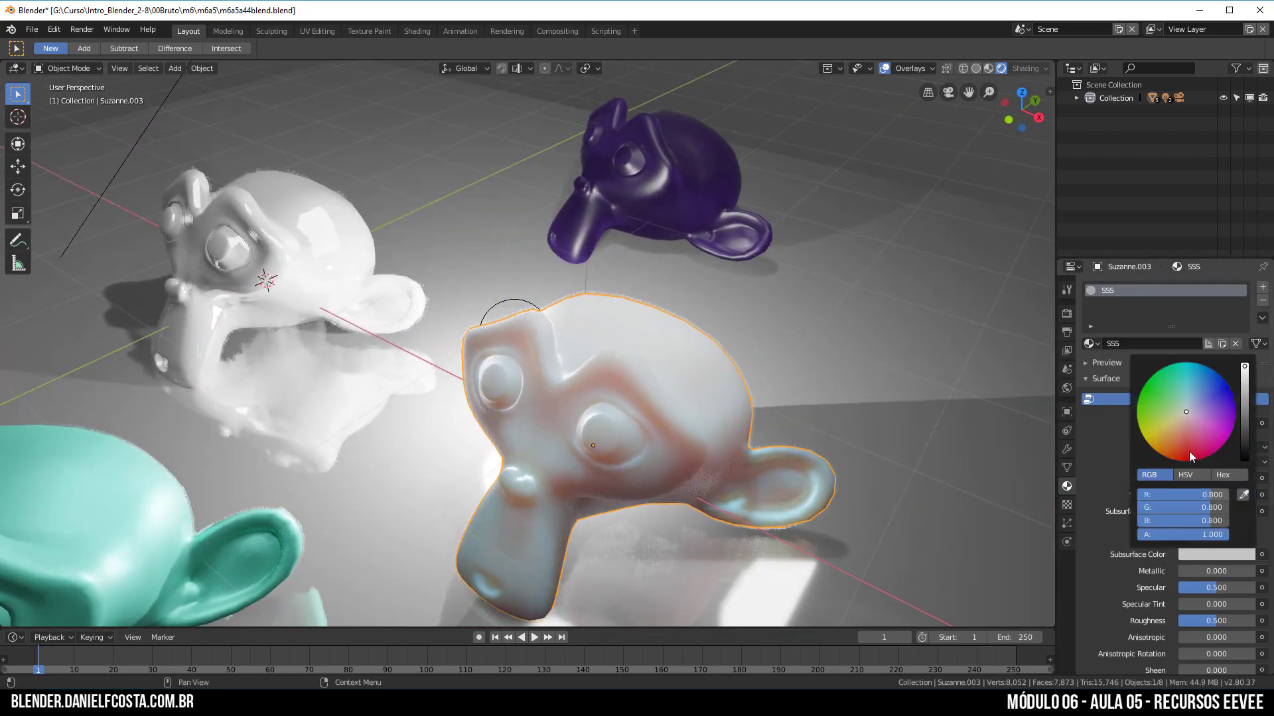
drag(1179, 408, 1157, 396)
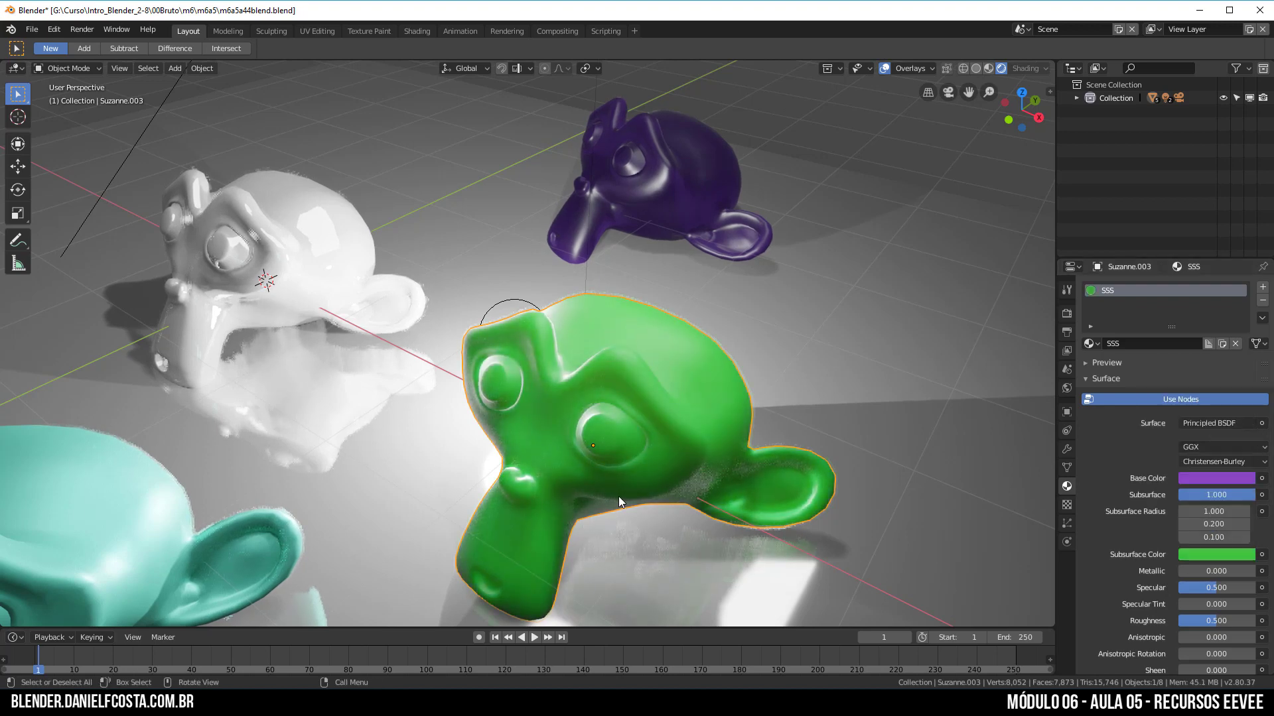
middle_drag(670, 485, 712, 456)
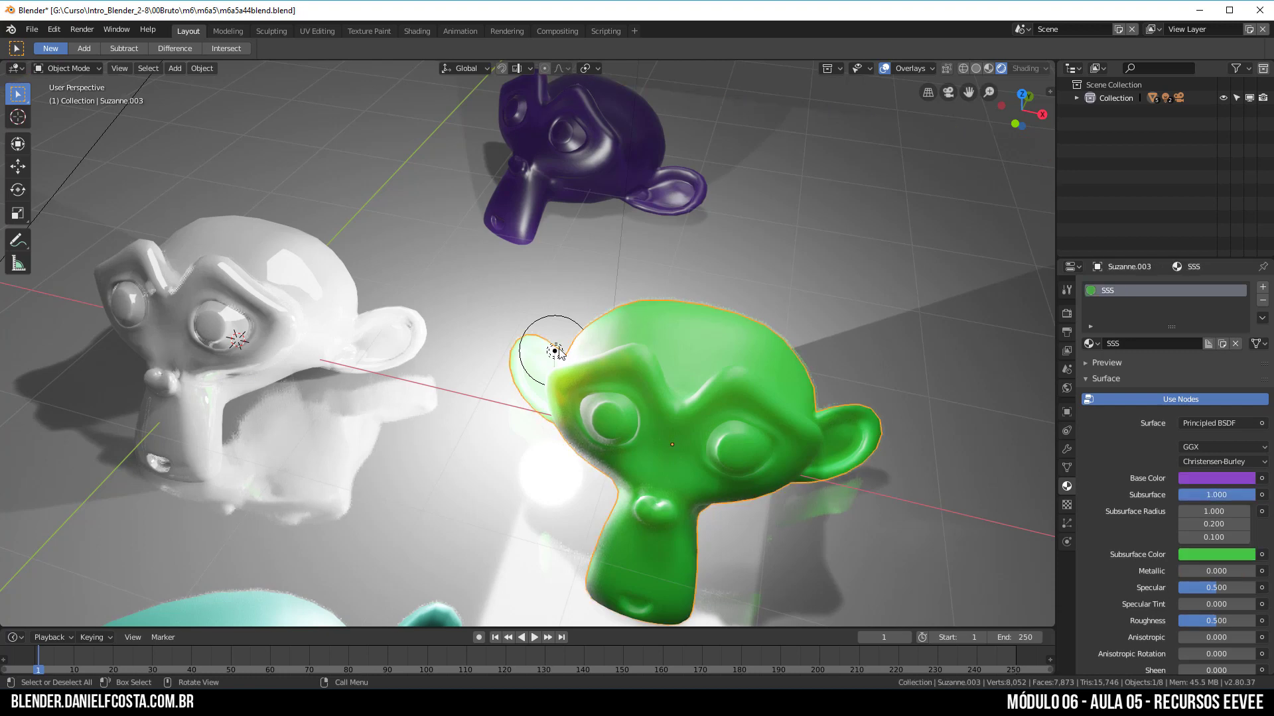
Delete the point light beside the green monkey's ear and show the scene's render settings.
middle_drag(559, 351, 642, 360)
click(629, 343)
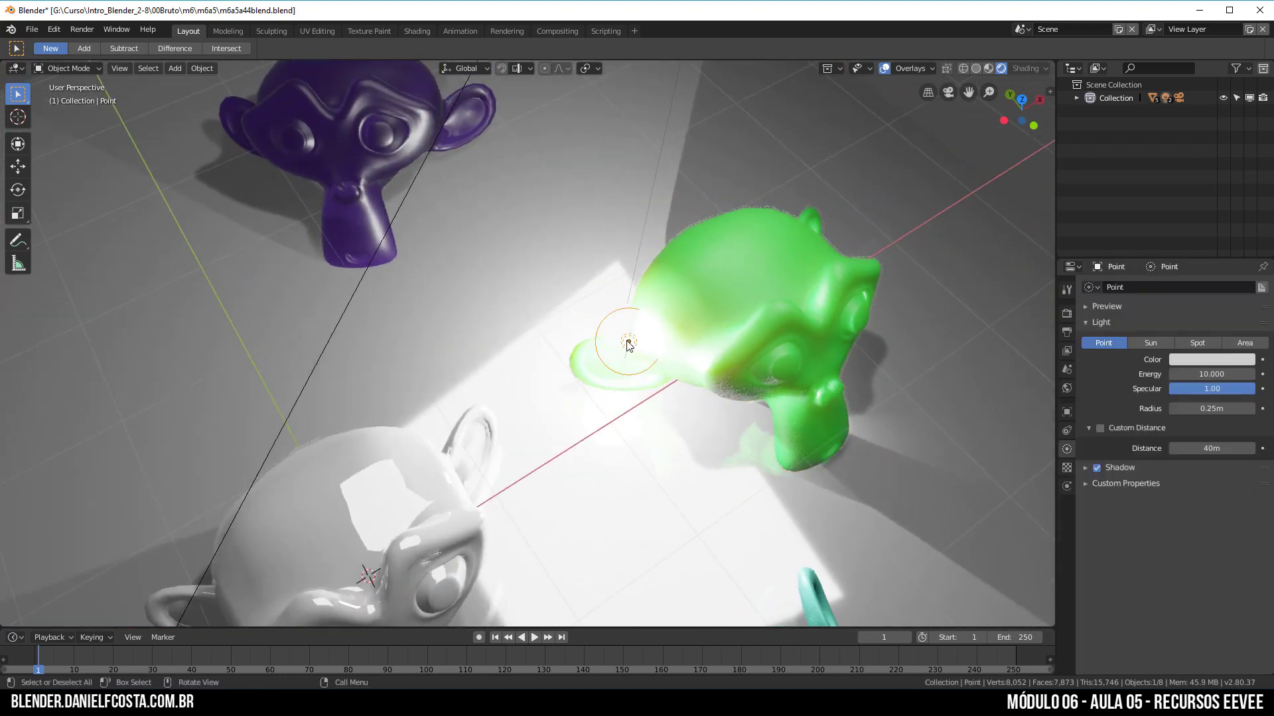
key(Delete)
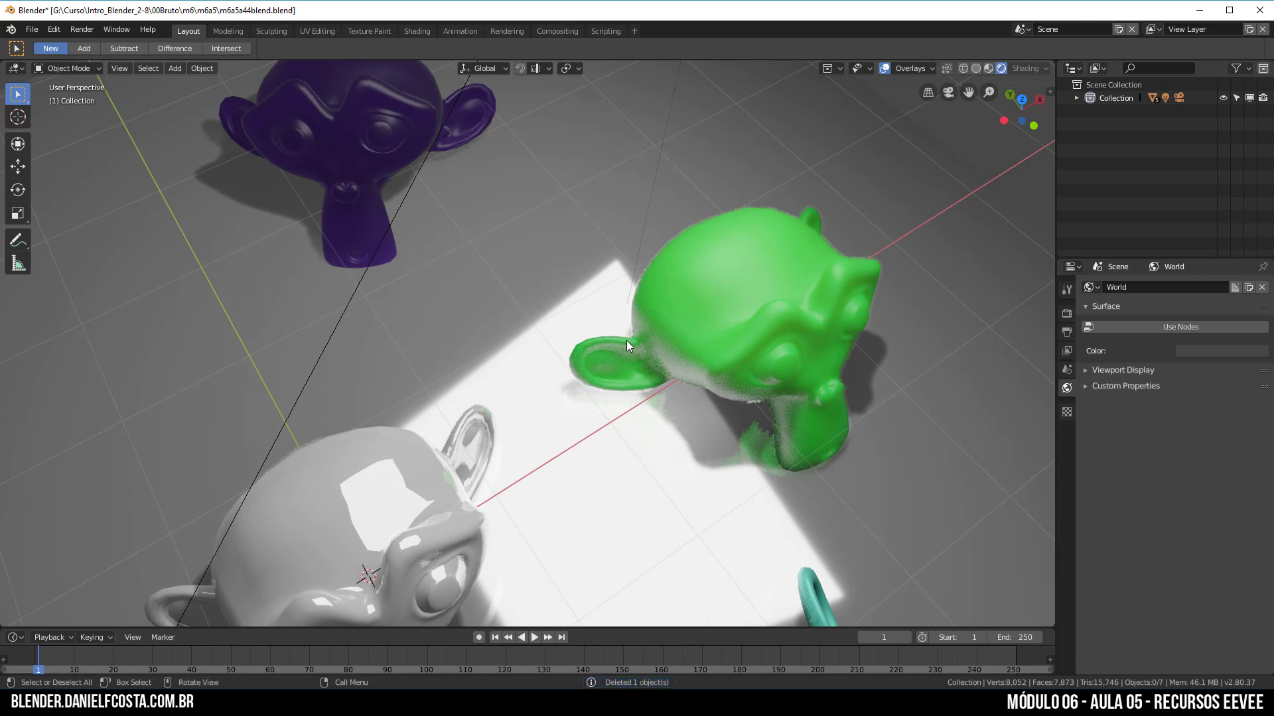
click(1067, 313)
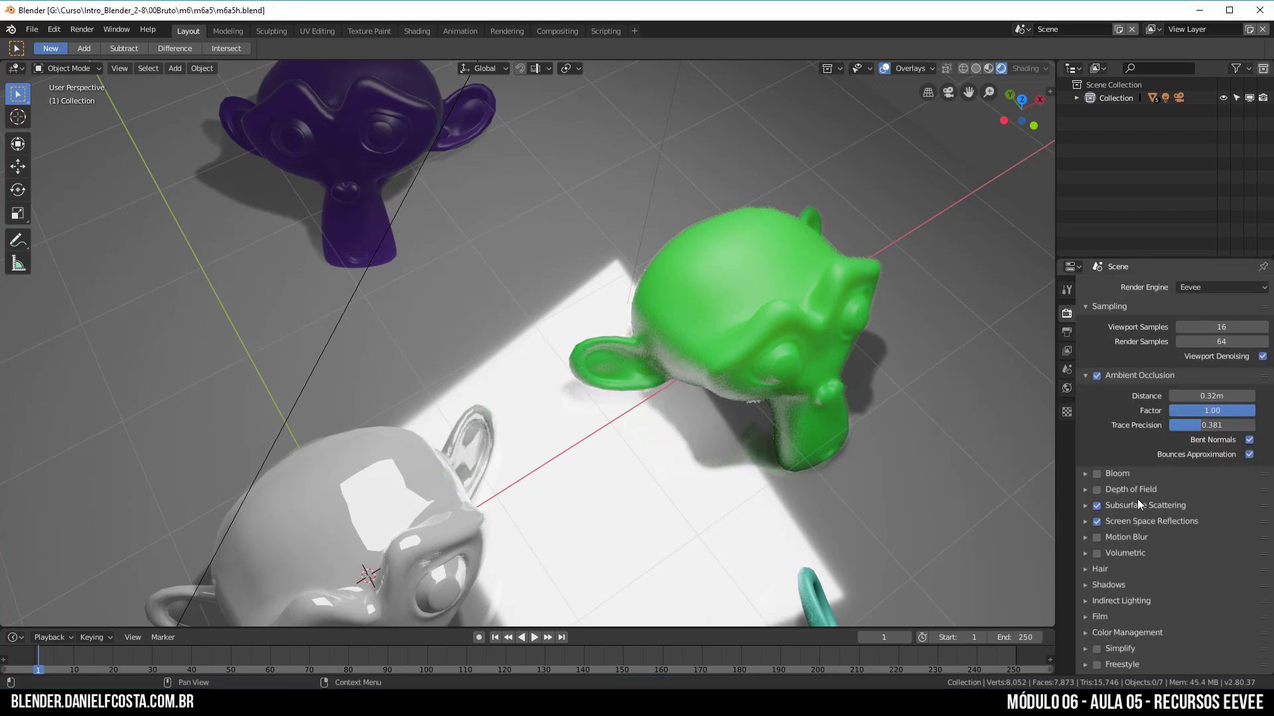
Enable Bloom in the Eevee render settings, expand its options and view the glow on the monkeys from near and far.
middle_drag(858, 455, 743, 392)
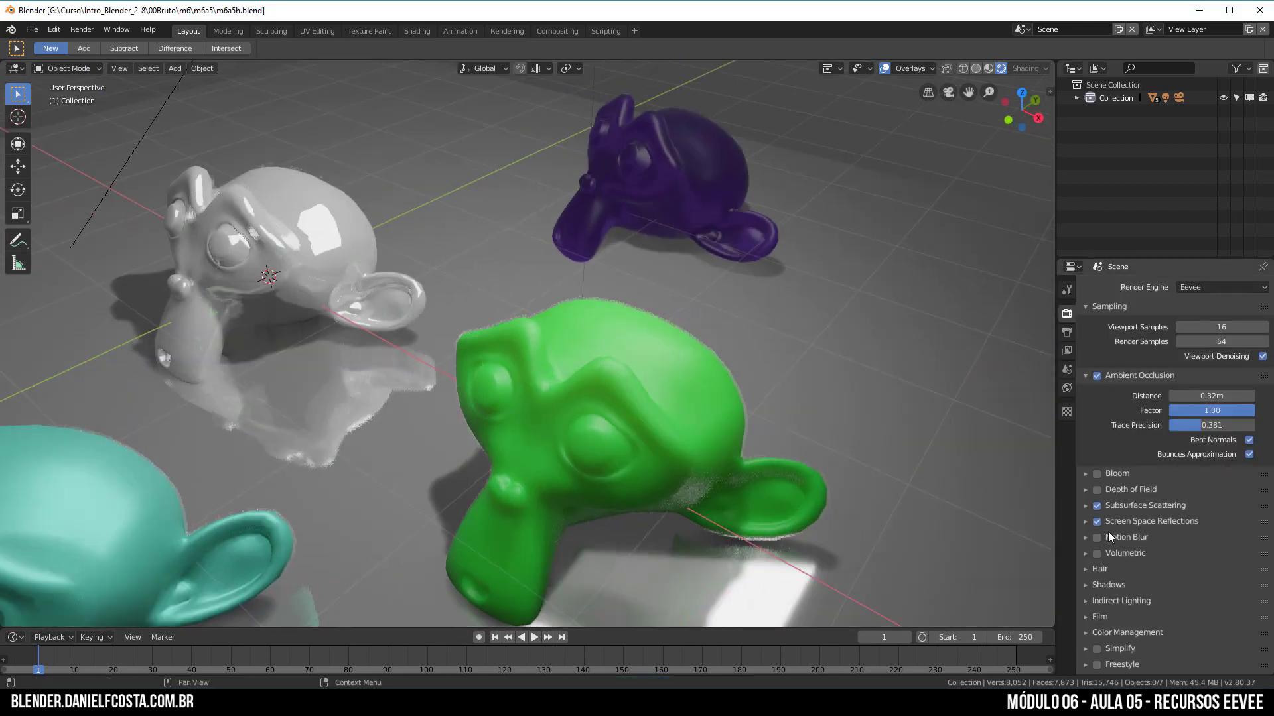
click(1085, 474)
click(1097, 474)
scroll(683, 361, down, 5)
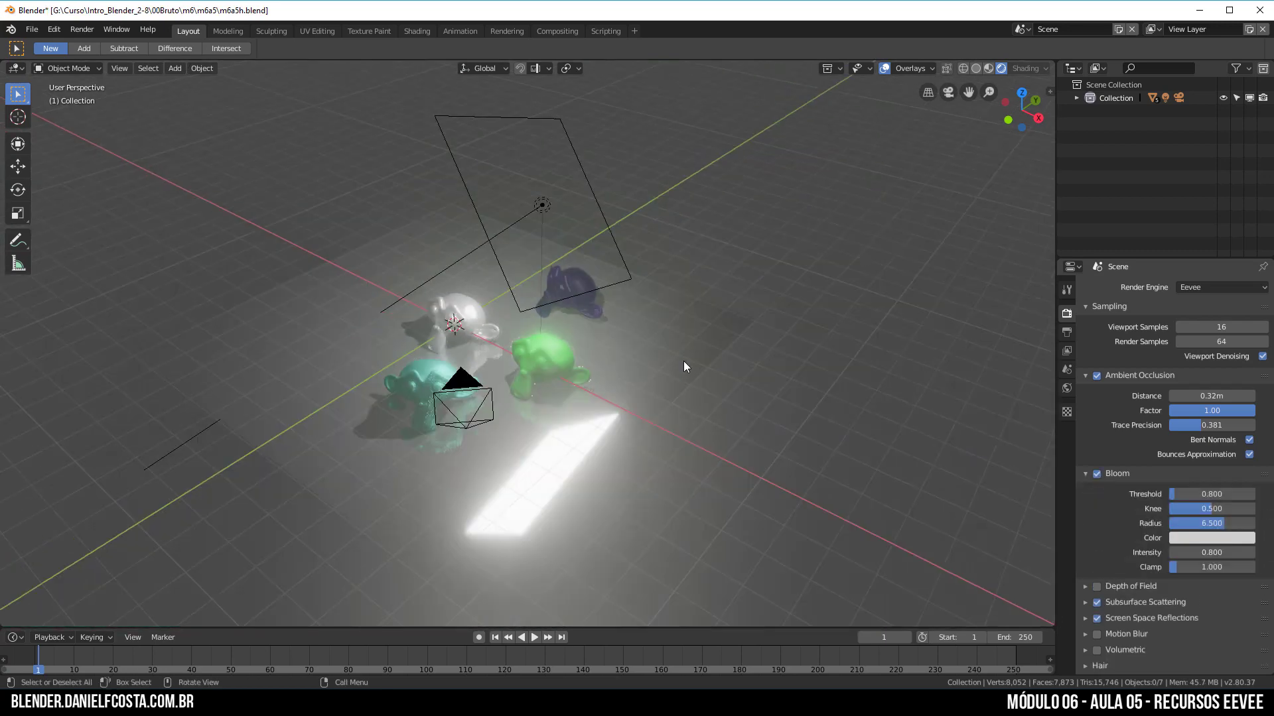
middle_drag(684, 361, 630, 351)
scroll(630, 351, up, 6)
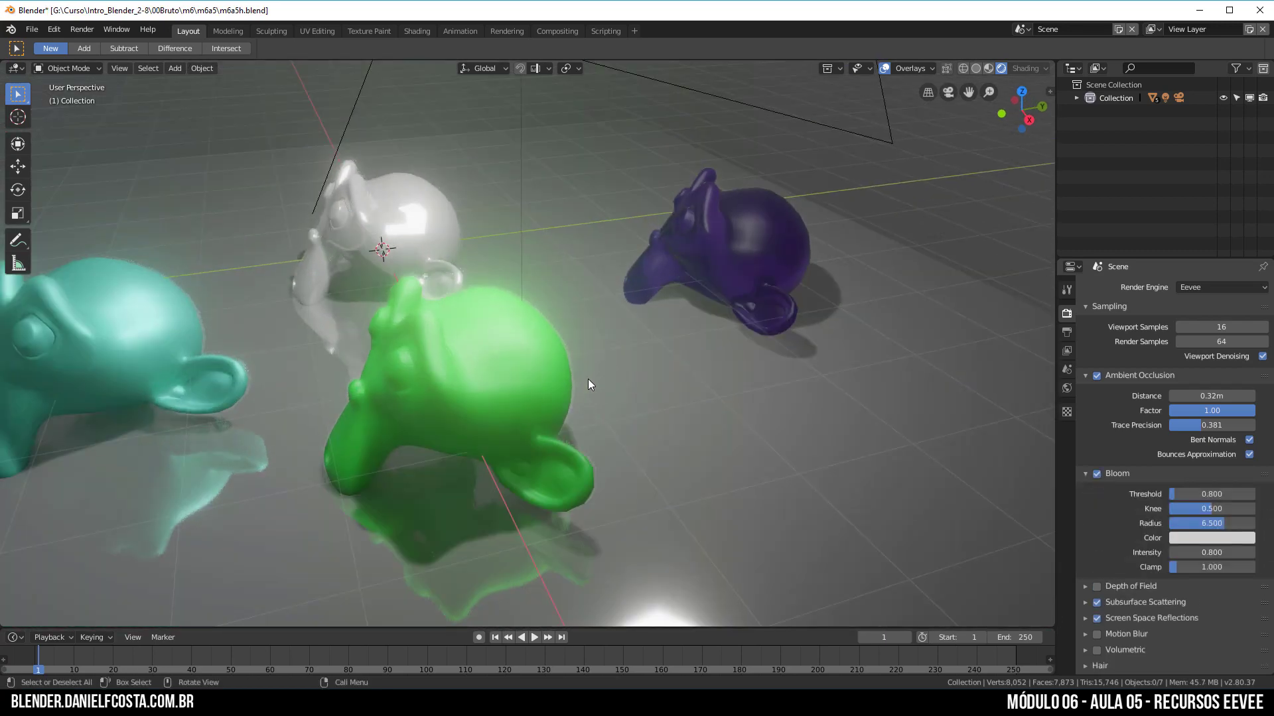
middle_drag(517, 371, 532, 376)
scroll(536, 372, down, 3)
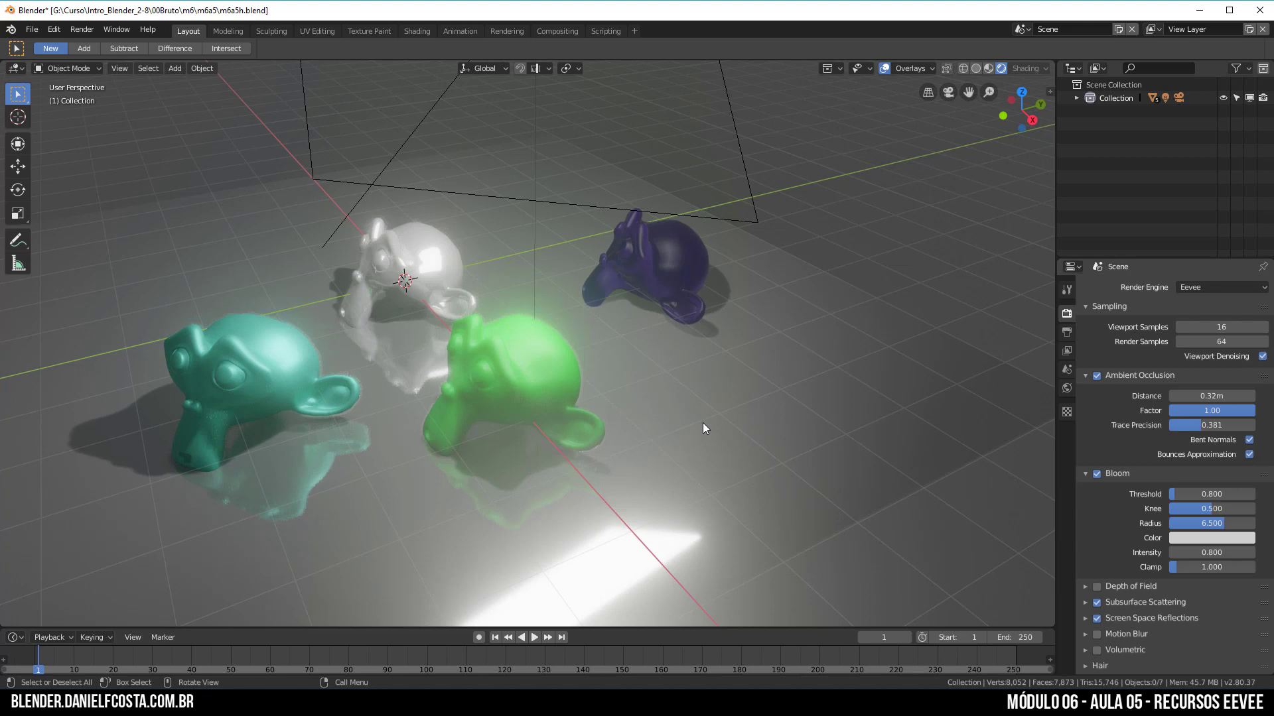
Switch the viewport to wireframe and return it to Rendered shading.
key(shift+z)
key(z)
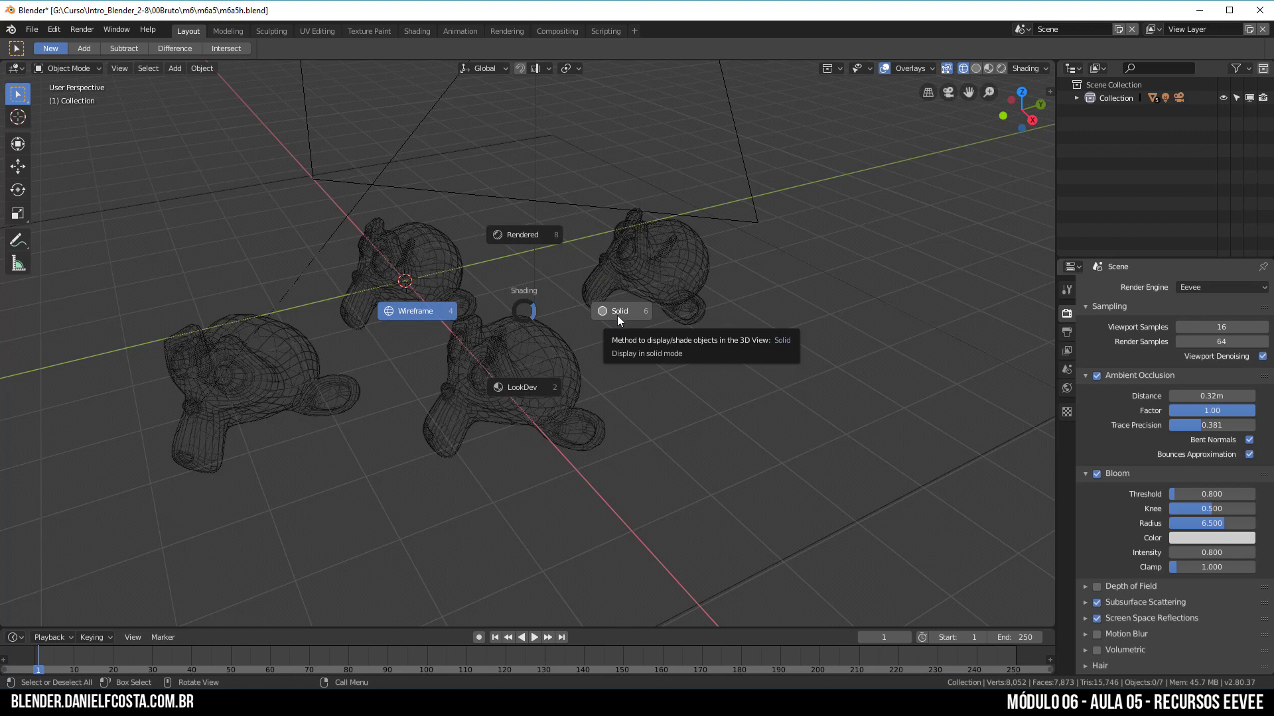
click(545, 240)
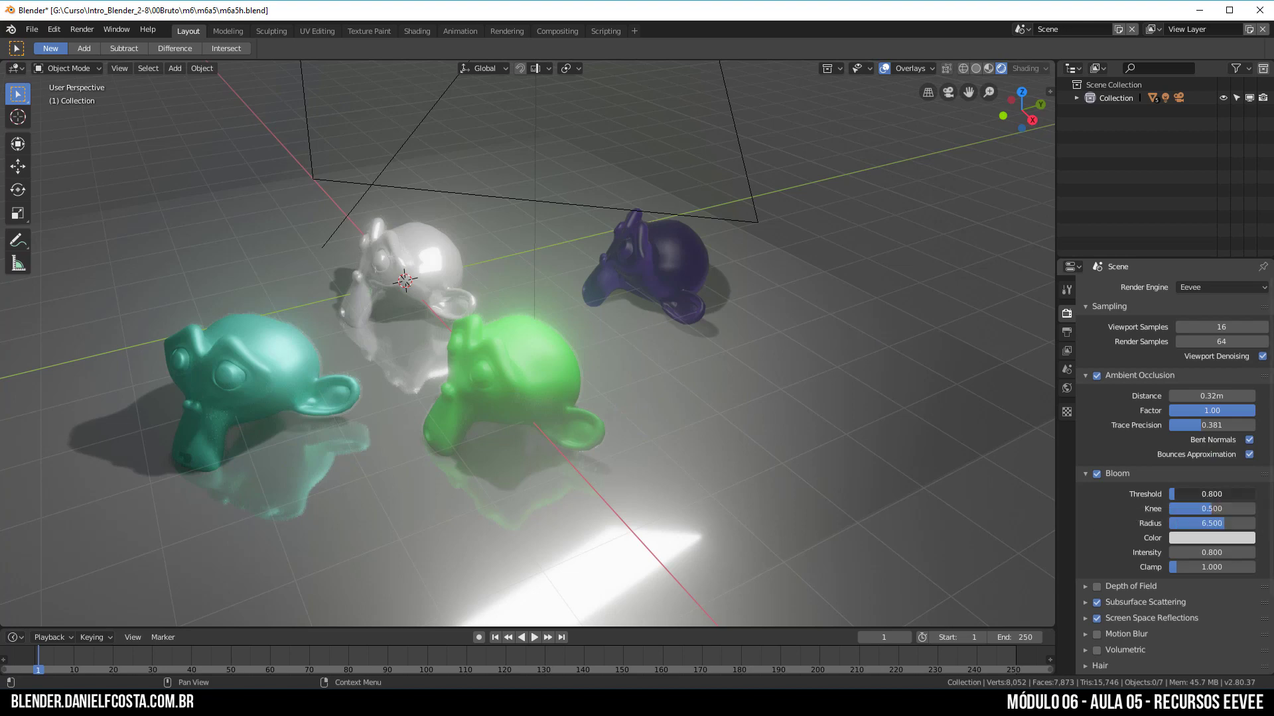
Set the Bloom Threshold to 0 and view the whole scene.
click(1220, 493)
text(0)
key(Return)
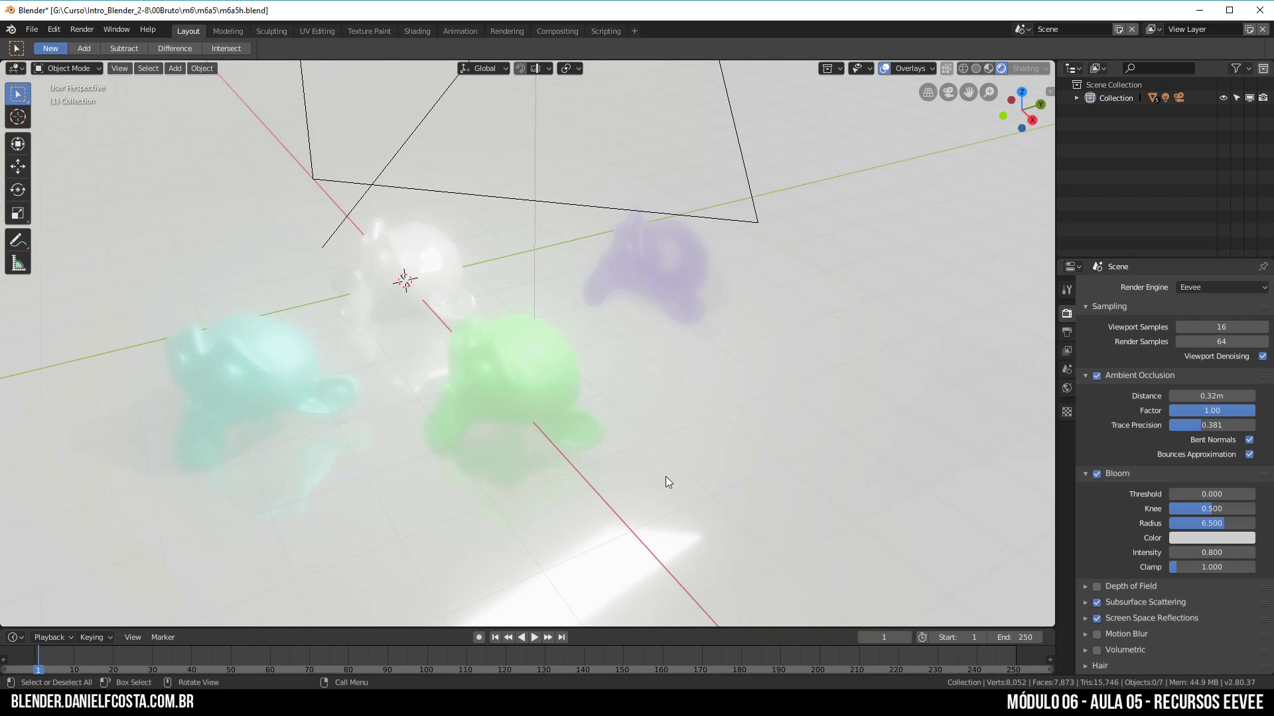
scroll(670, 471, down, 6)
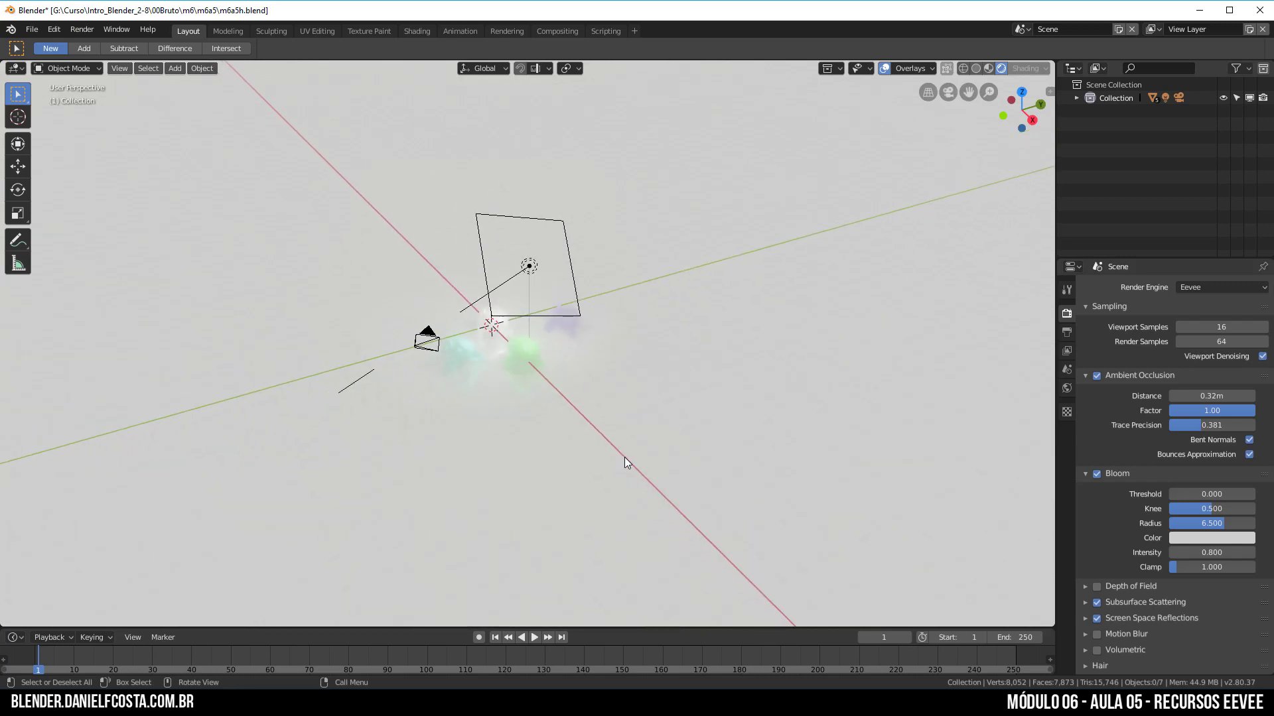
Set the Bloom Threshold to 1 and view the monkeys up close.
click(1211, 494)
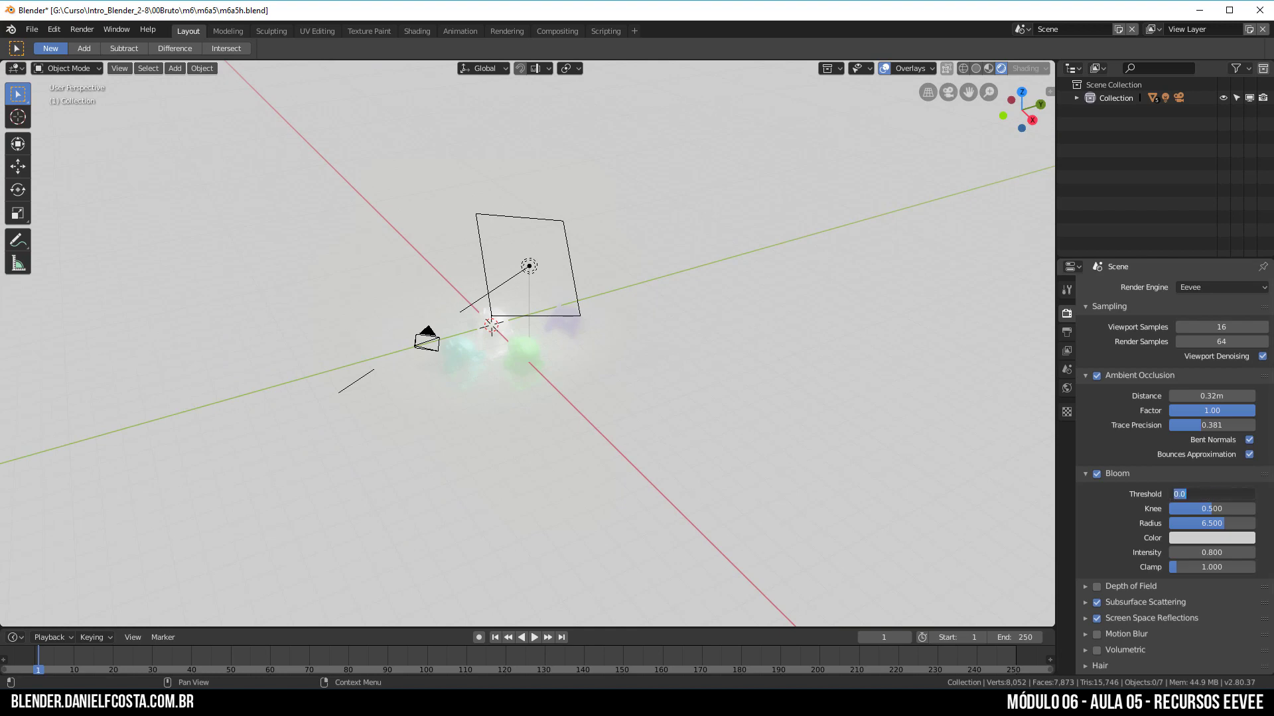
text(1)
key(Return)
scroll(668, 415, up, 6)
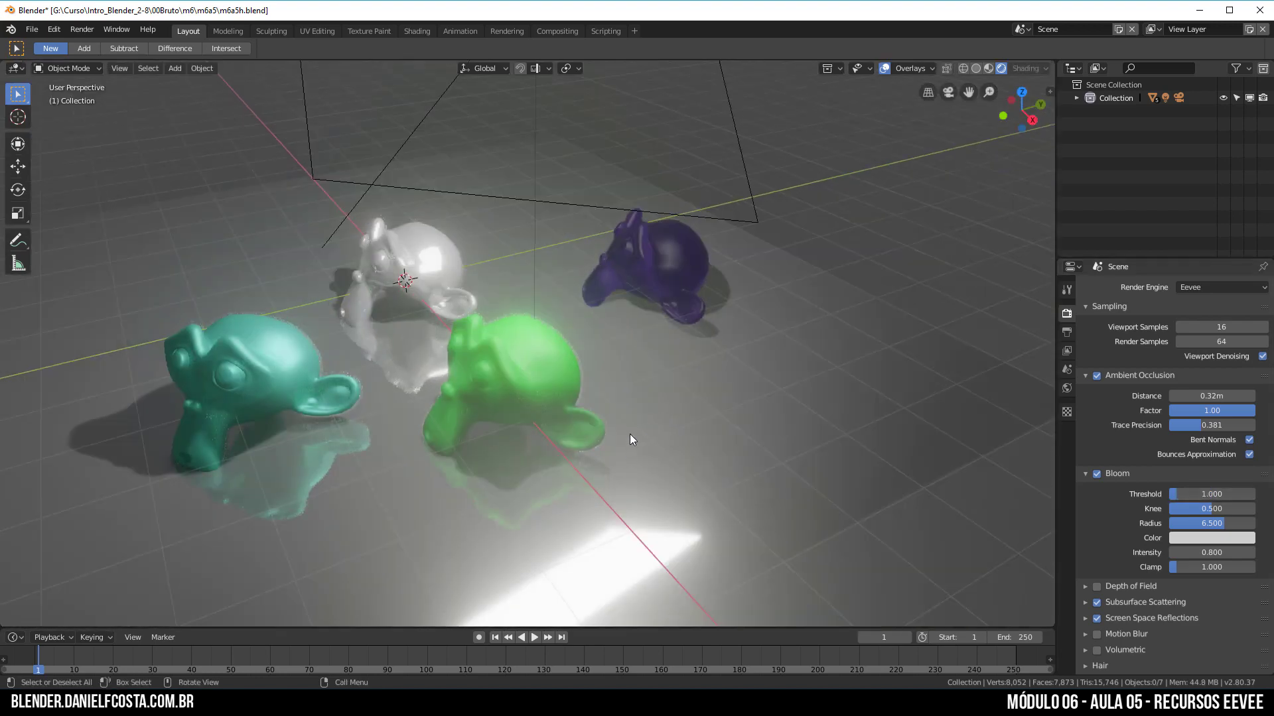
scroll(572, 388, down, 2)
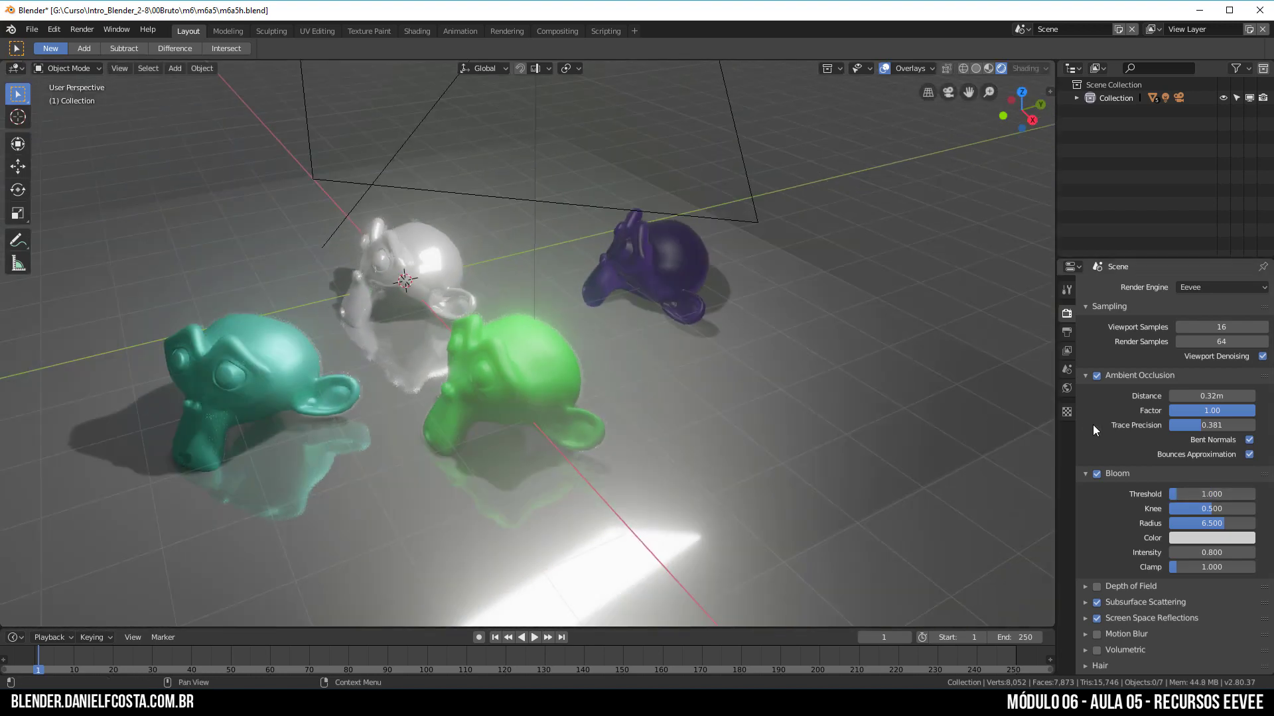
Set the Bloom Threshold to 2 and check the highlight on the white monkey.
click(1207, 494)
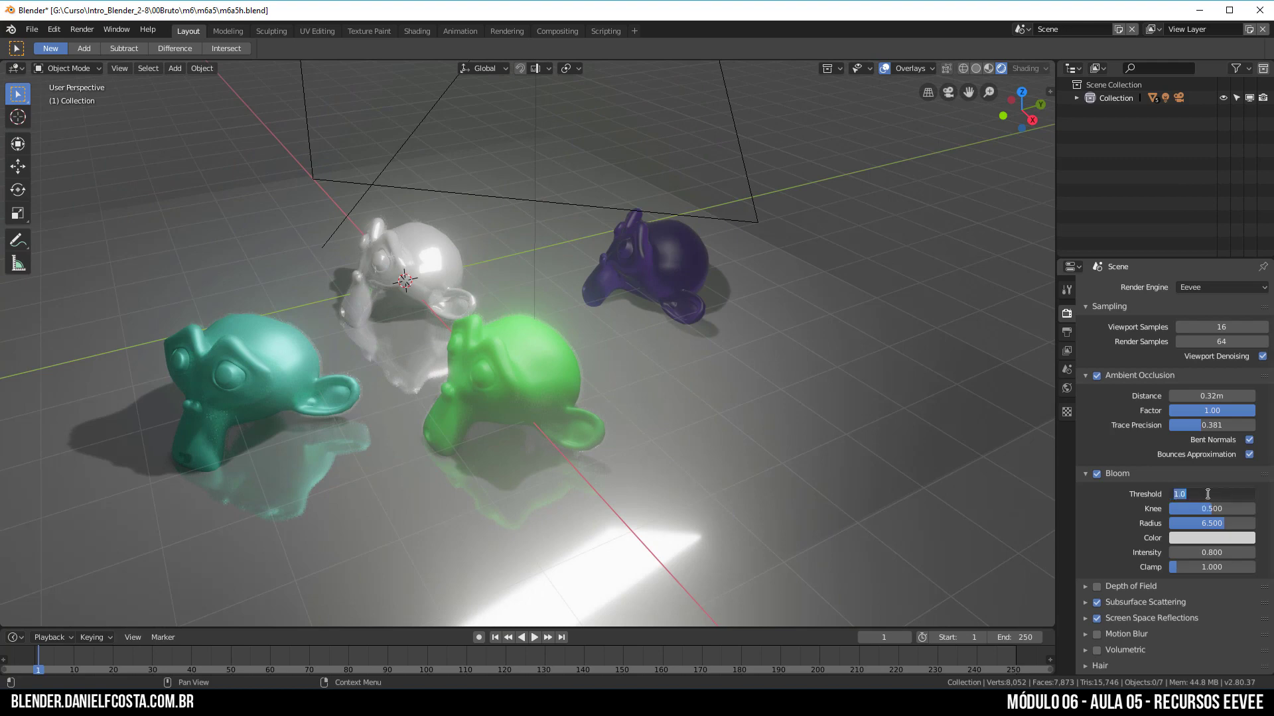
text(2)
key(Return)
scroll(378, 313, up, 5)
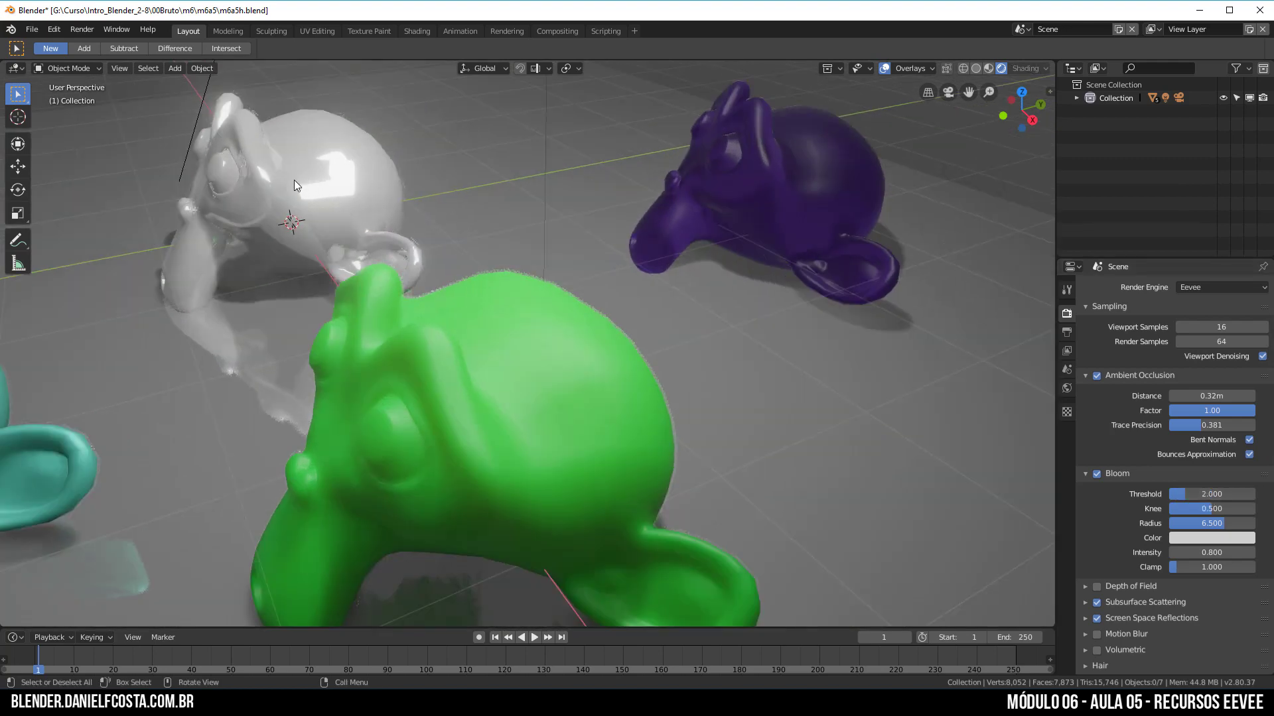
scroll(516, 297, down, 3)
Set the Bloom Threshold to 5.
click(1200, 494)
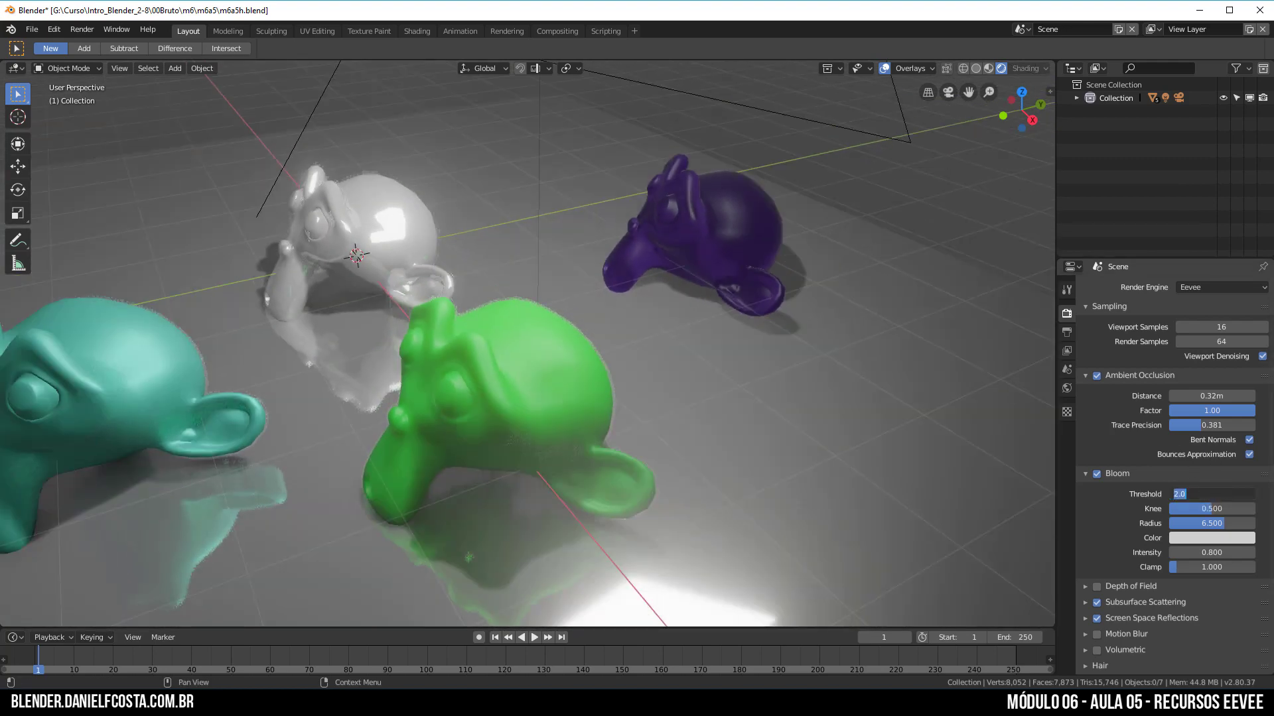
text(5)
key(Return)
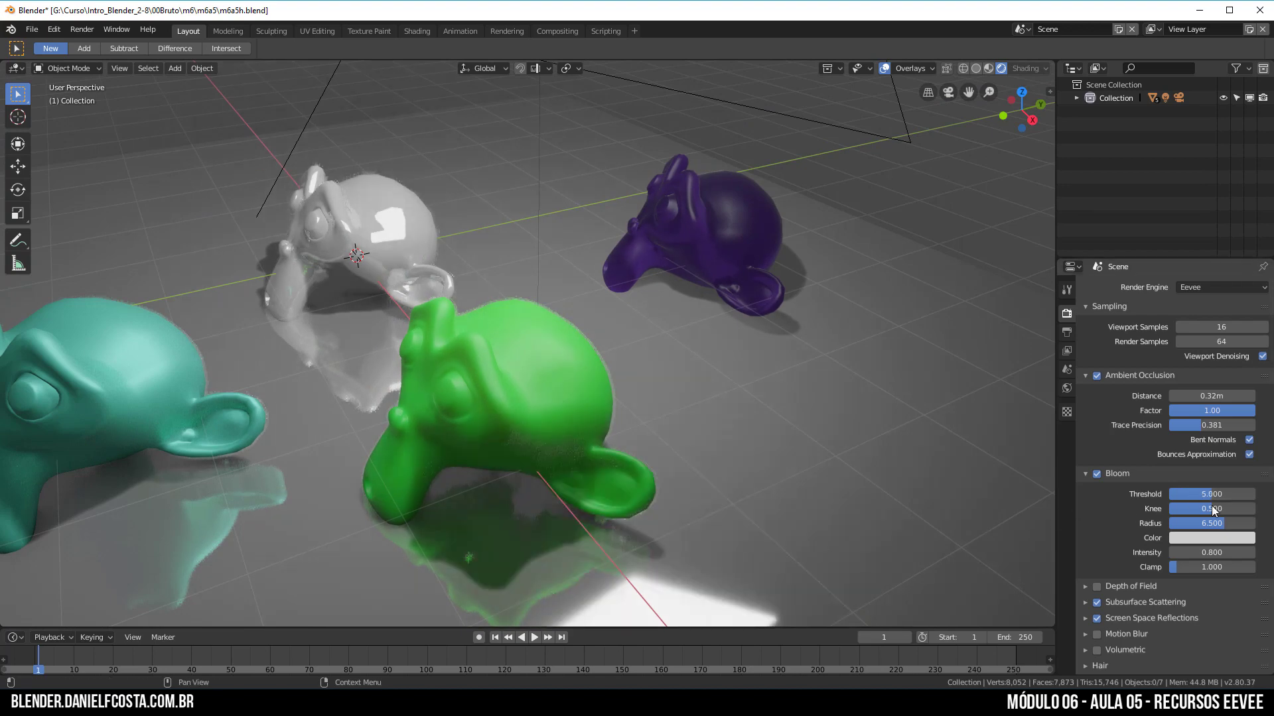
Set the Bloom Threshold to 3 and view the bright light patch on the floor.
click(1214, 498)
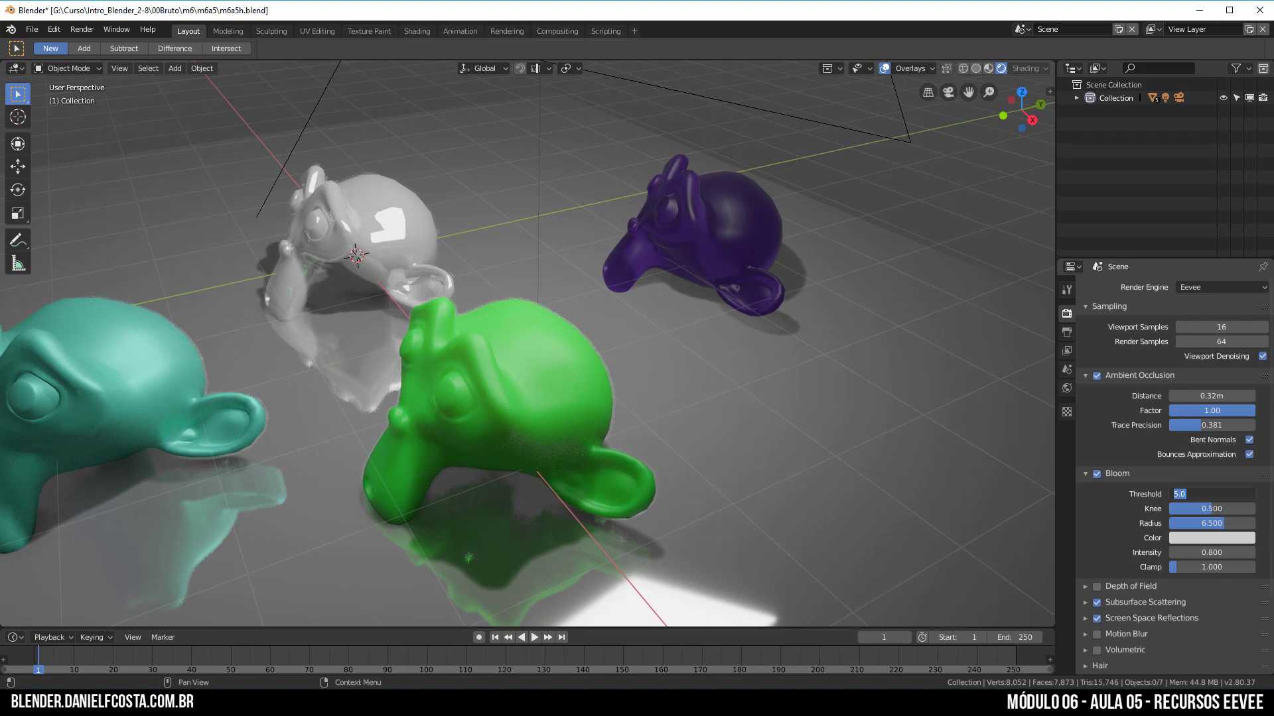
text(3)
key(Return)
scroll(858, 402, down, 3)
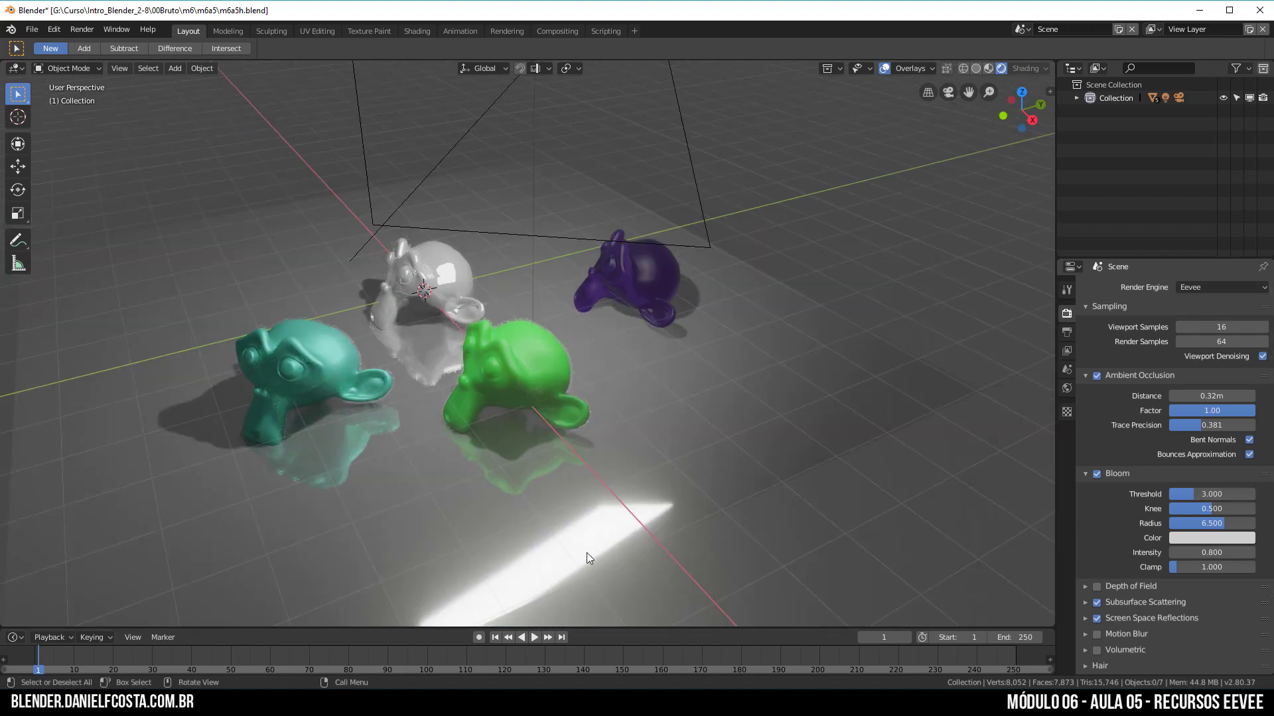
Set the Bloom Knee to 1 and check the glow around the white monkey.
scroll(1181, 597, down, 2)
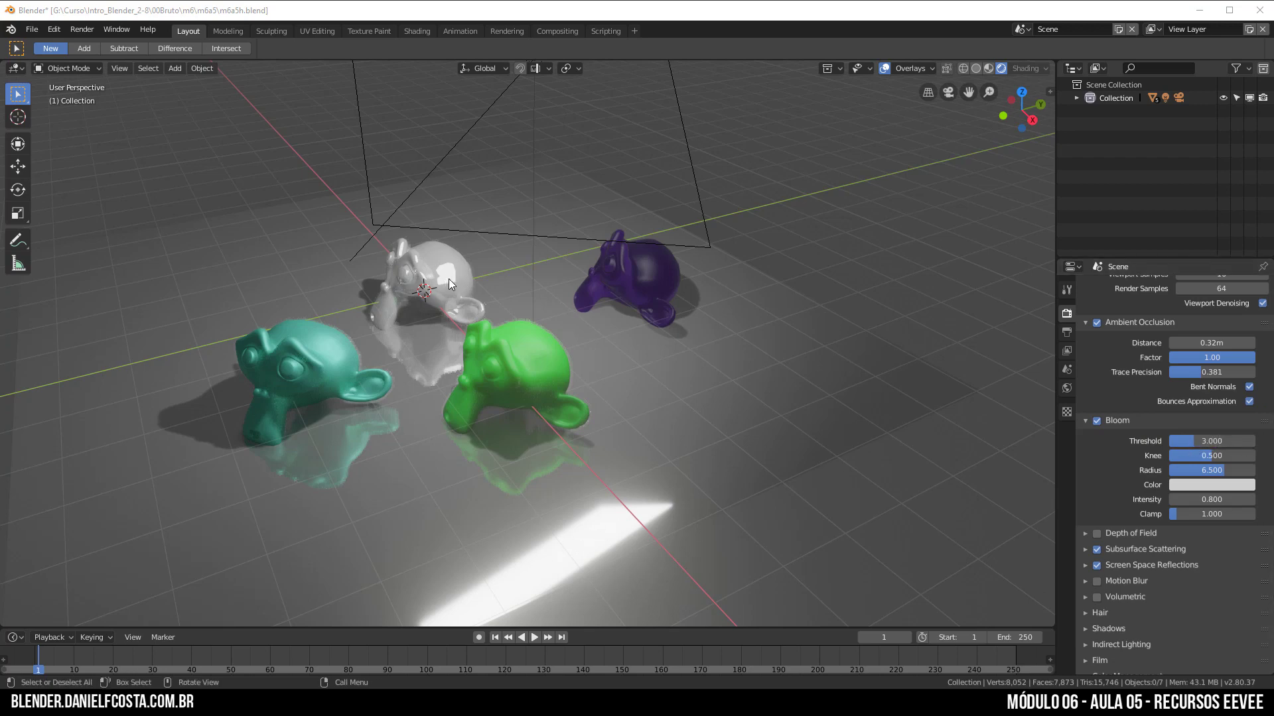
drag(1219, 456, 1255, 457)
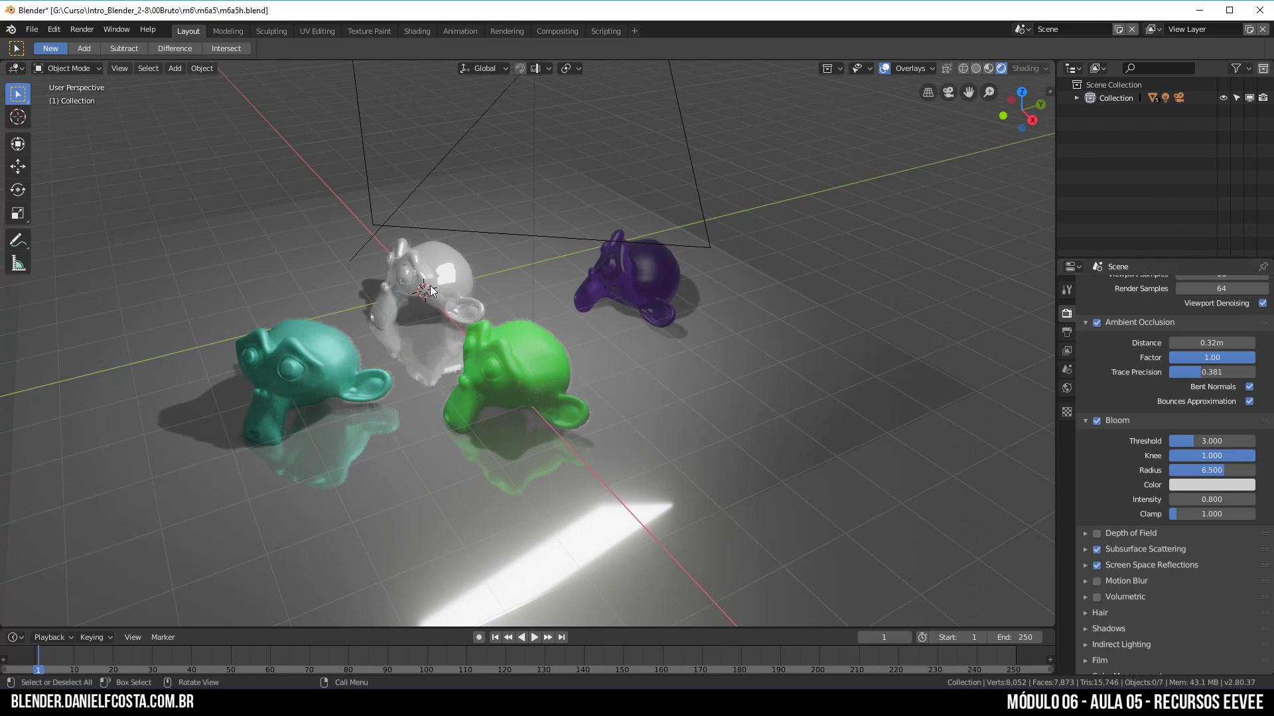
scroll(403, 229, up, 5)
scroll(381, 232, down, 5)
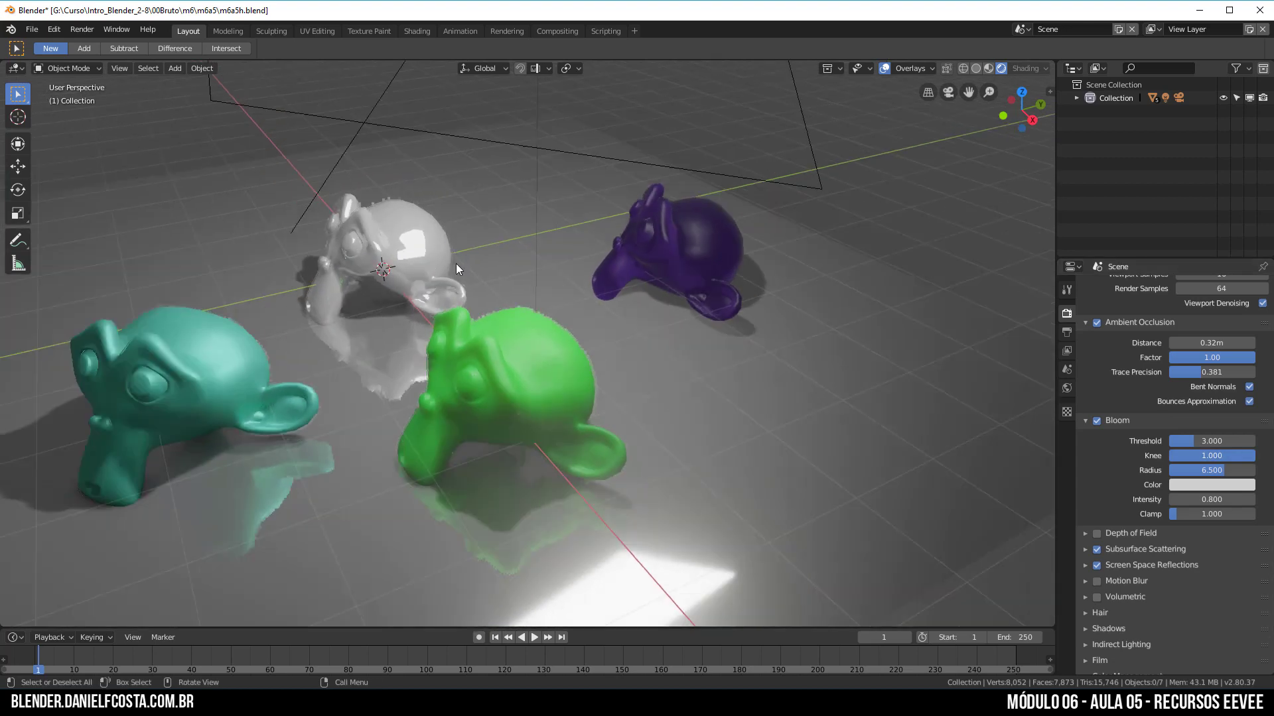
Set the Bloom Knee to 0.525, Radius to 4.861 and Color to pink.
drag(1255, 457, 1210, 471)
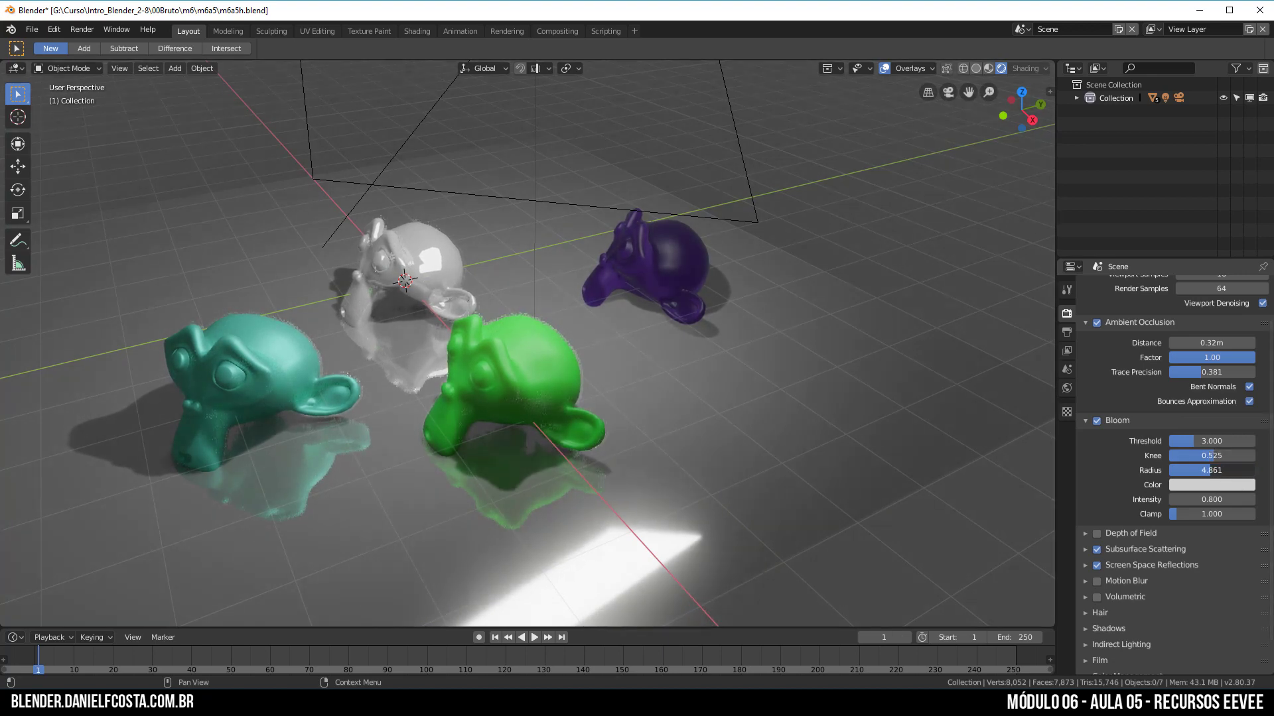
click(1212, 489)
mouse_move(1192, 374)
mouse_down()
mouse_move(1174, 377)
mouse_move(1202, 384)
mouse_up()
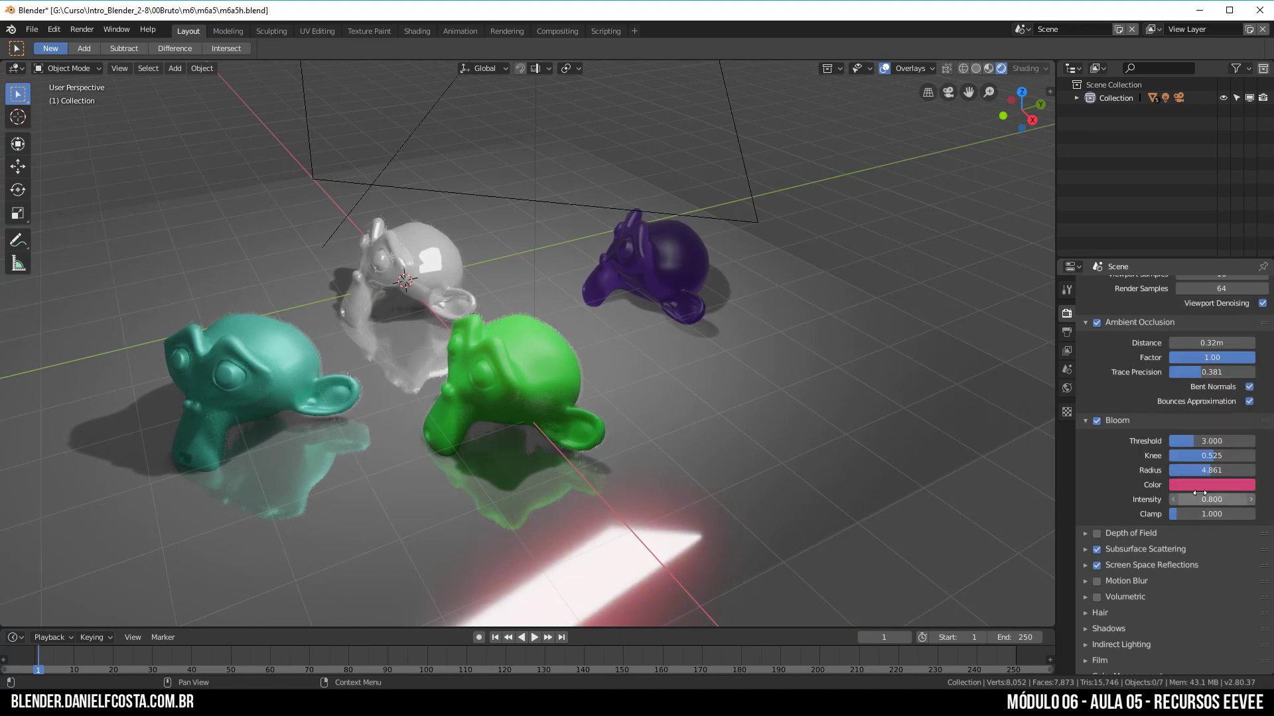
Set the Bloom Intensity to 1.750 and Clamp to 0.098.
mouse_move(1199, 494)
mouse_down()
mouse_move(1241, 494)
mouse_move(1220, 494)
mouse_up()
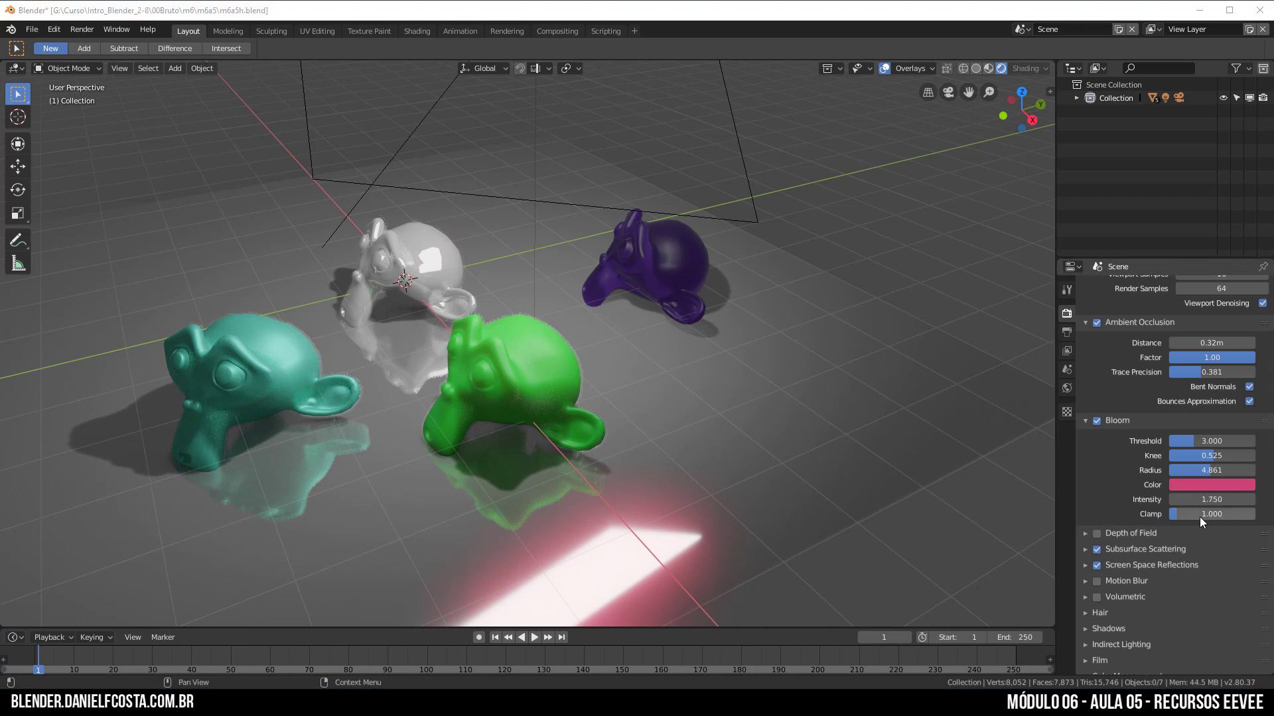
drag(1199, 516, 1190, 515)
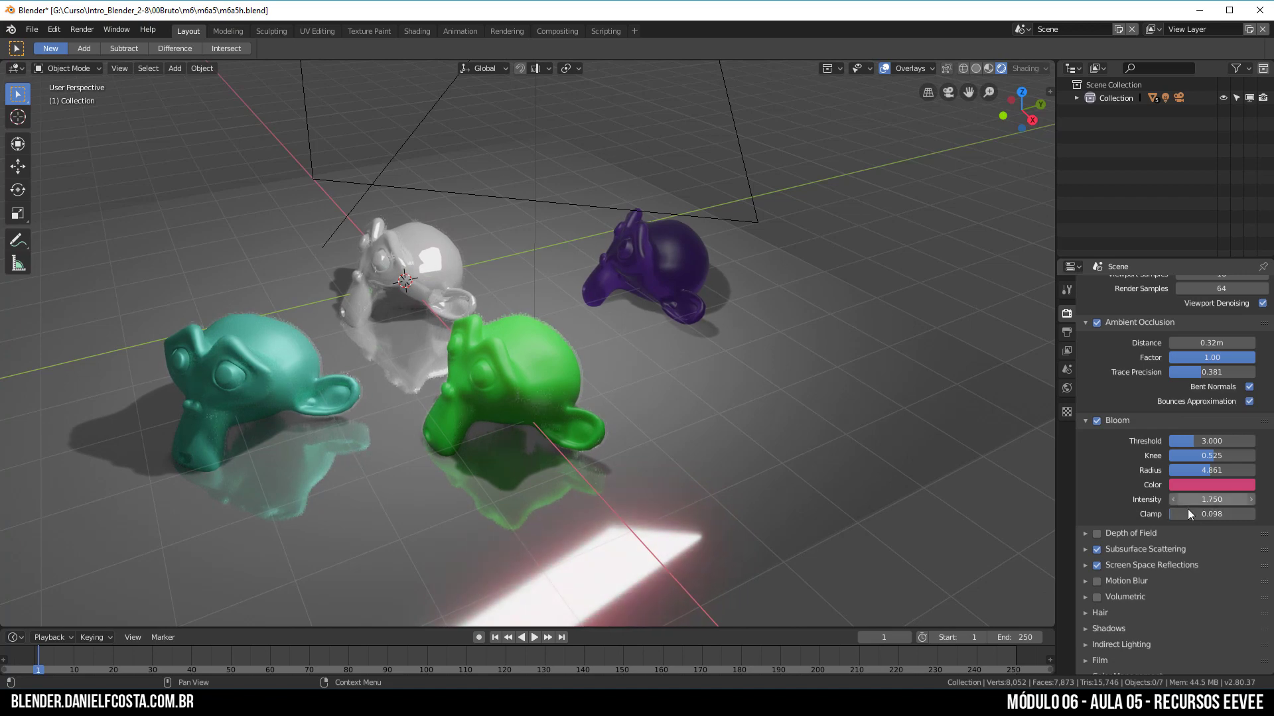
Lower the Bloom Threshold first to 2 and finally to 1, and set Intensity to 1.280 and Clamp to 1.164.
click(1206, 442)
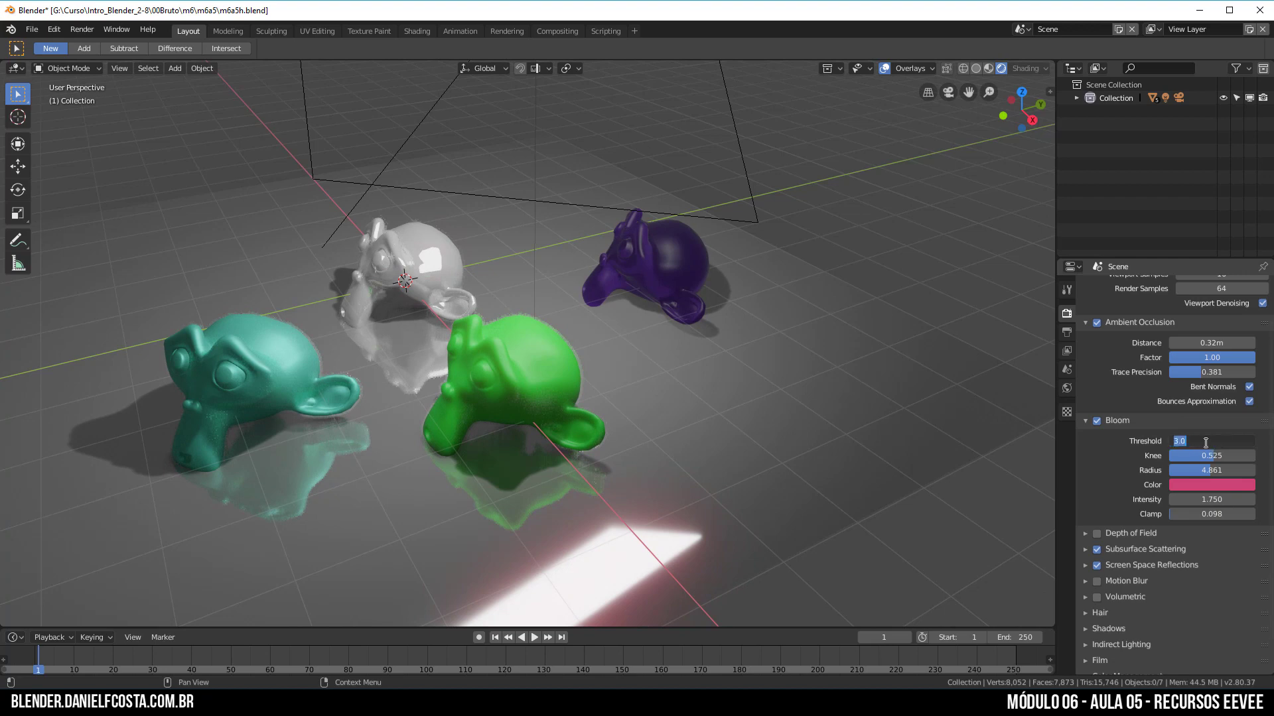
text(2)
key(Return)
click(1187, 439)
text(1)
key(Return)
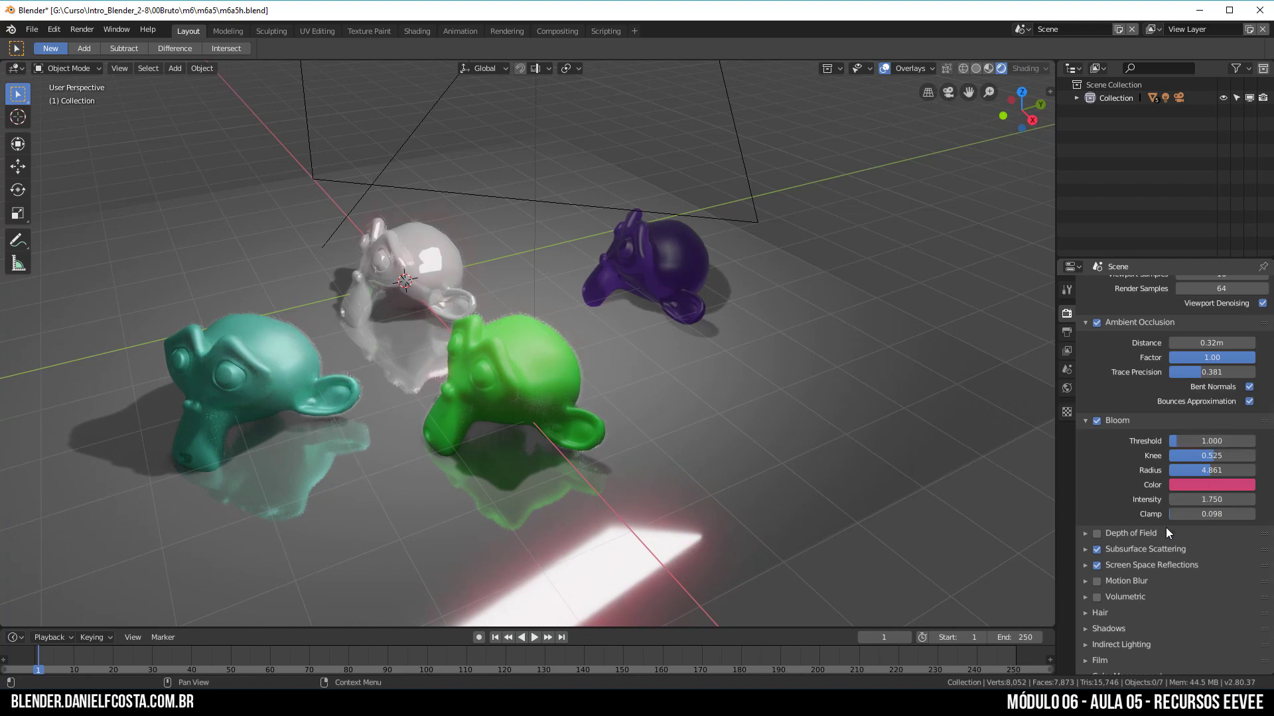
mouse_move(1176, 515)
mouse_down()
mouse_move(1214, 516)
mouse_move(1178, 516)
mouse_move(1216, 500)
mouse_move(1151, 514)
mouse_move(1185, 514)
mouse_up()
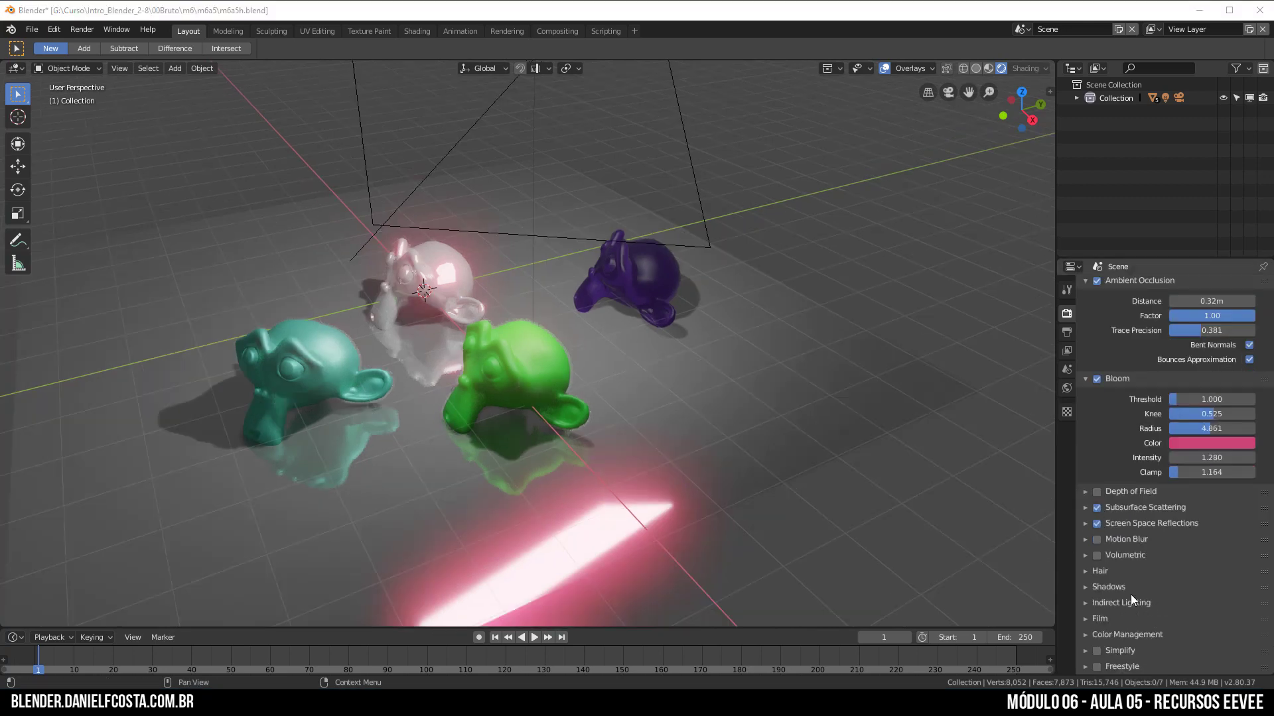
Examine the Shadows, Color Management and Indirect Lighting options, and glance at the output settings before returning to the render settings.
click(1104, 587)
scroll(1187, 556, down, 3)
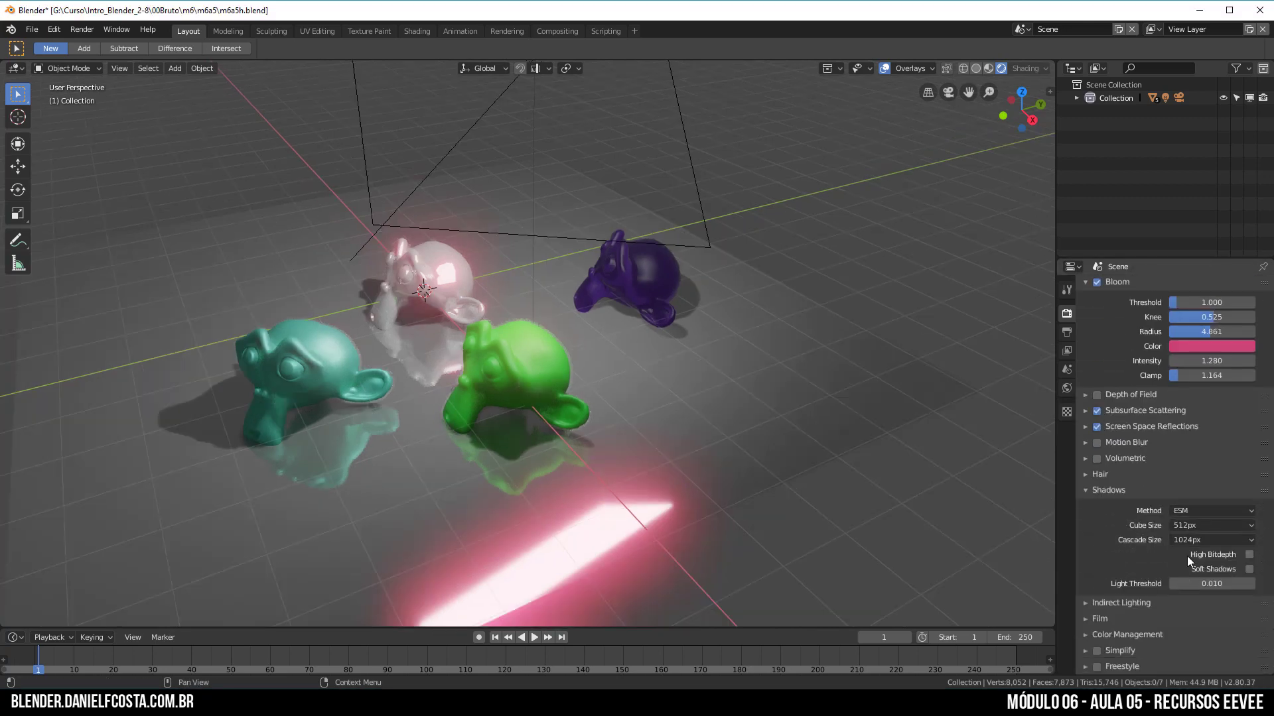
click(1096, 490)
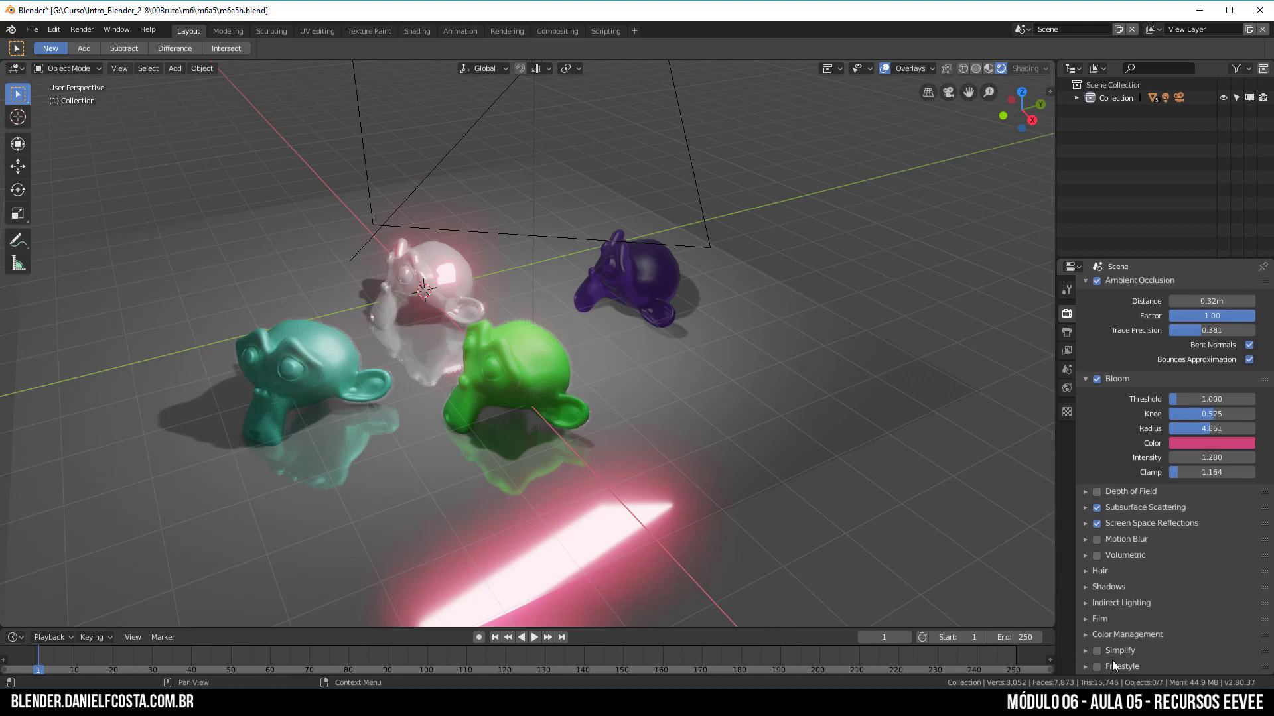
click(1117, 638)
scroll(1175, 642, down, 5)
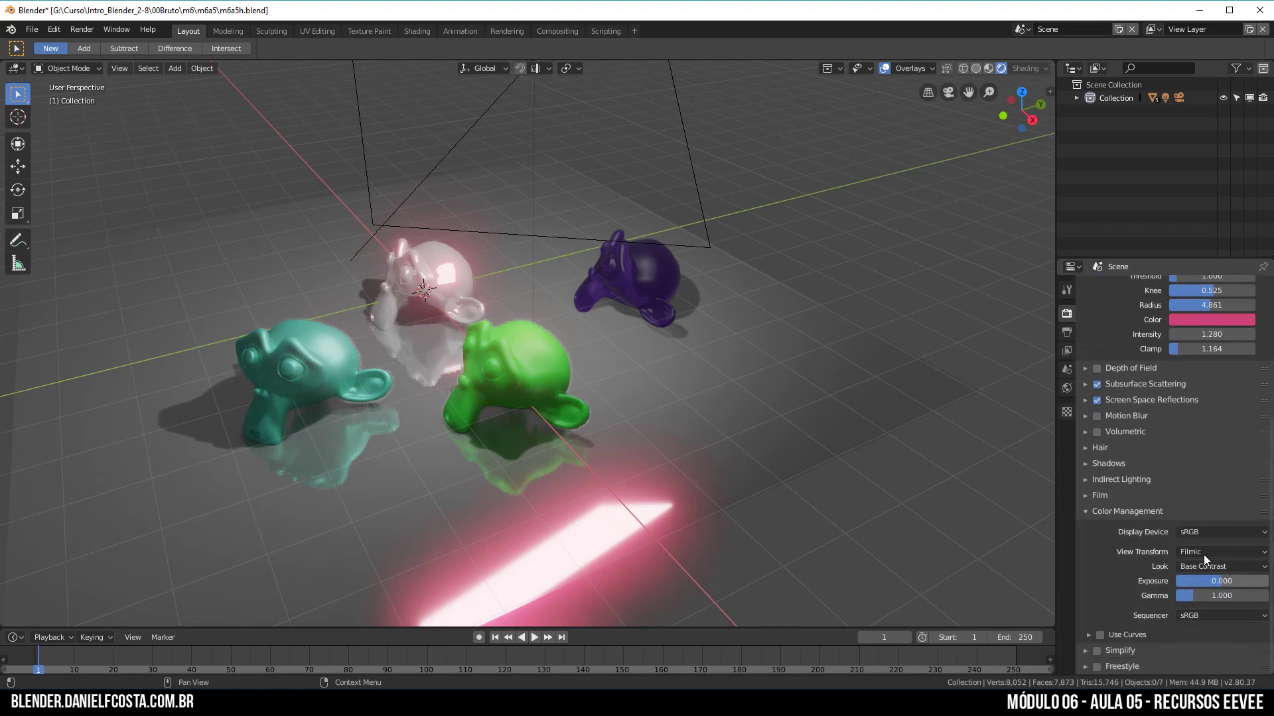
click(1117, 511)
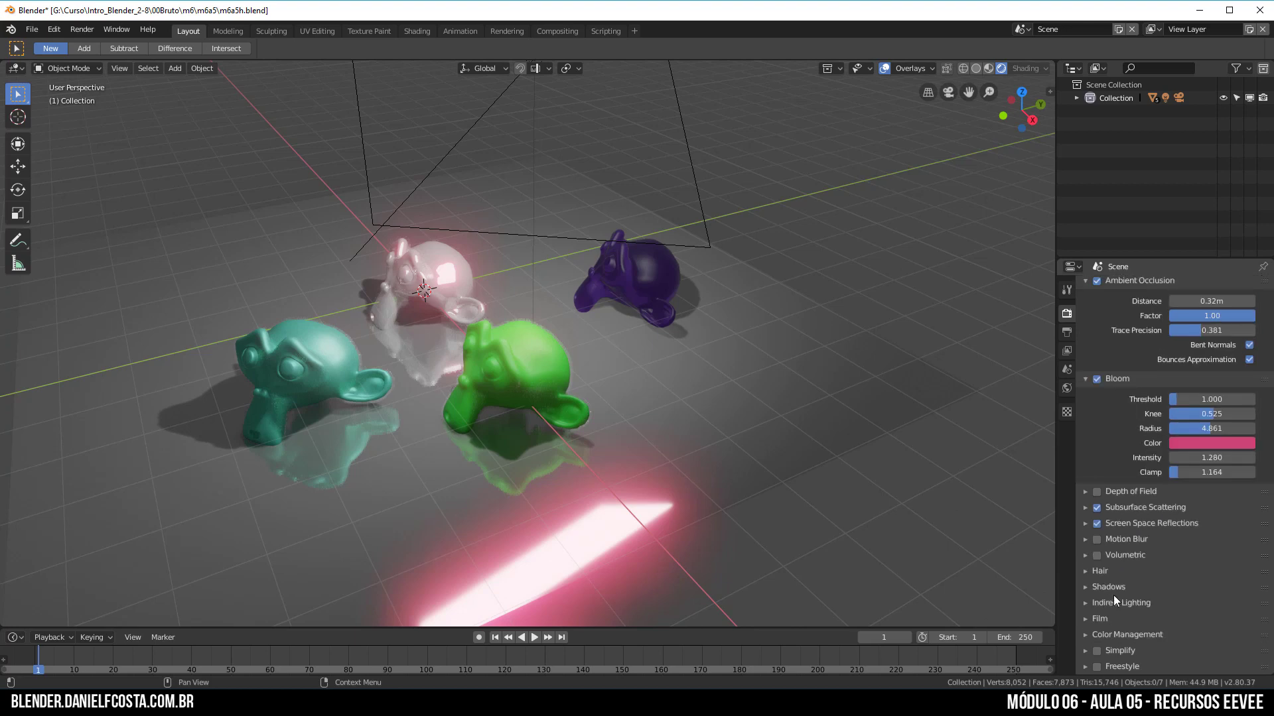
click(1128, 604)
scroll(1227, 584, down, 2)
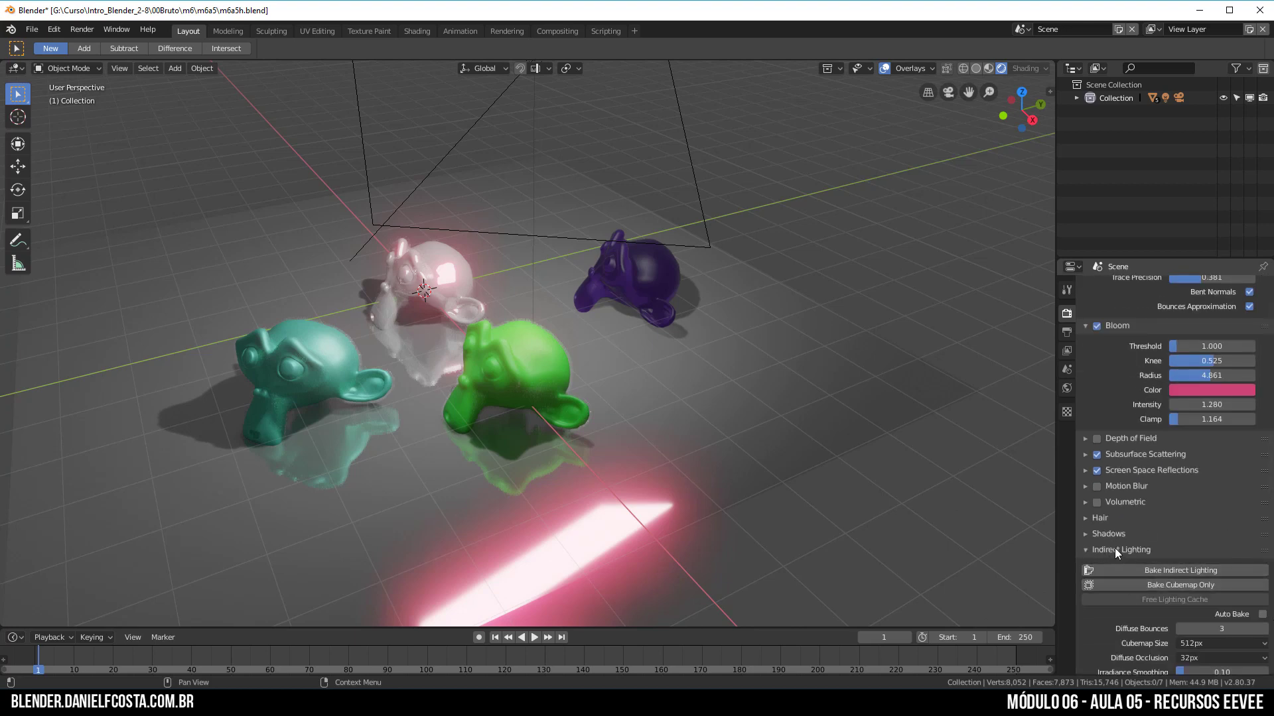
click(1115, 551)
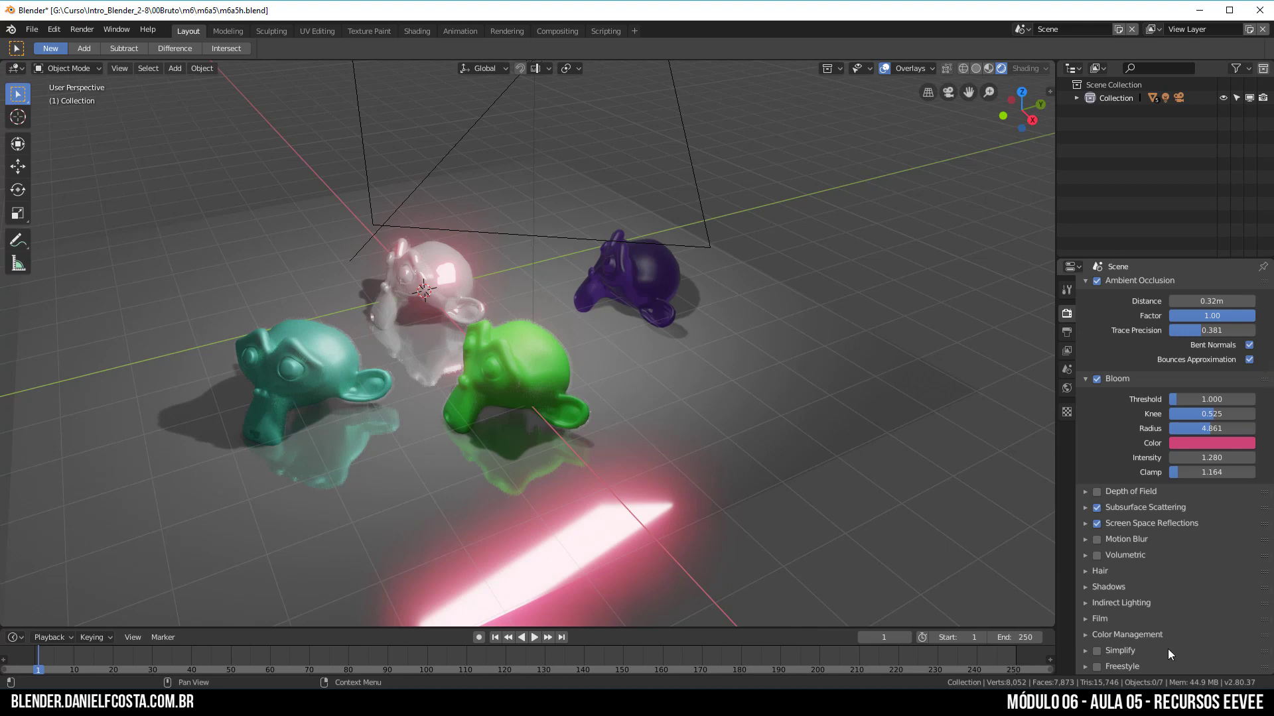
scroll(1168, 574, up, 4)
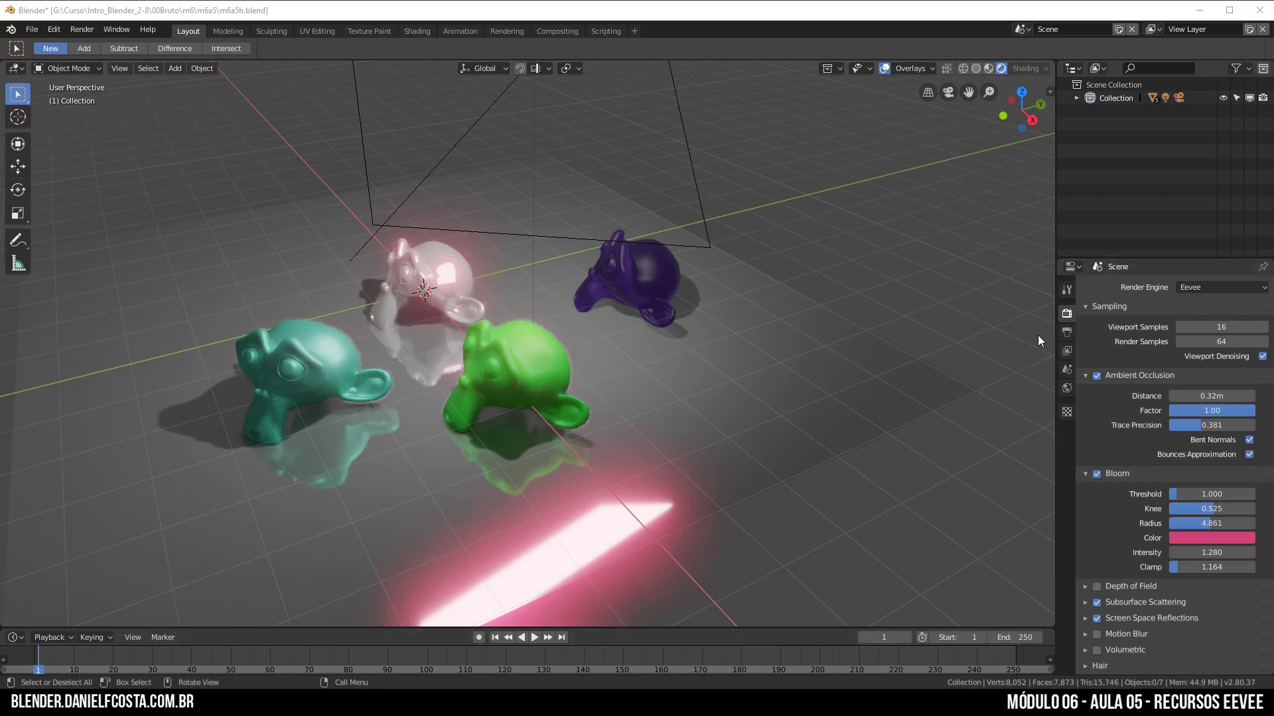
click(1068, 331)
click(1068, 314)
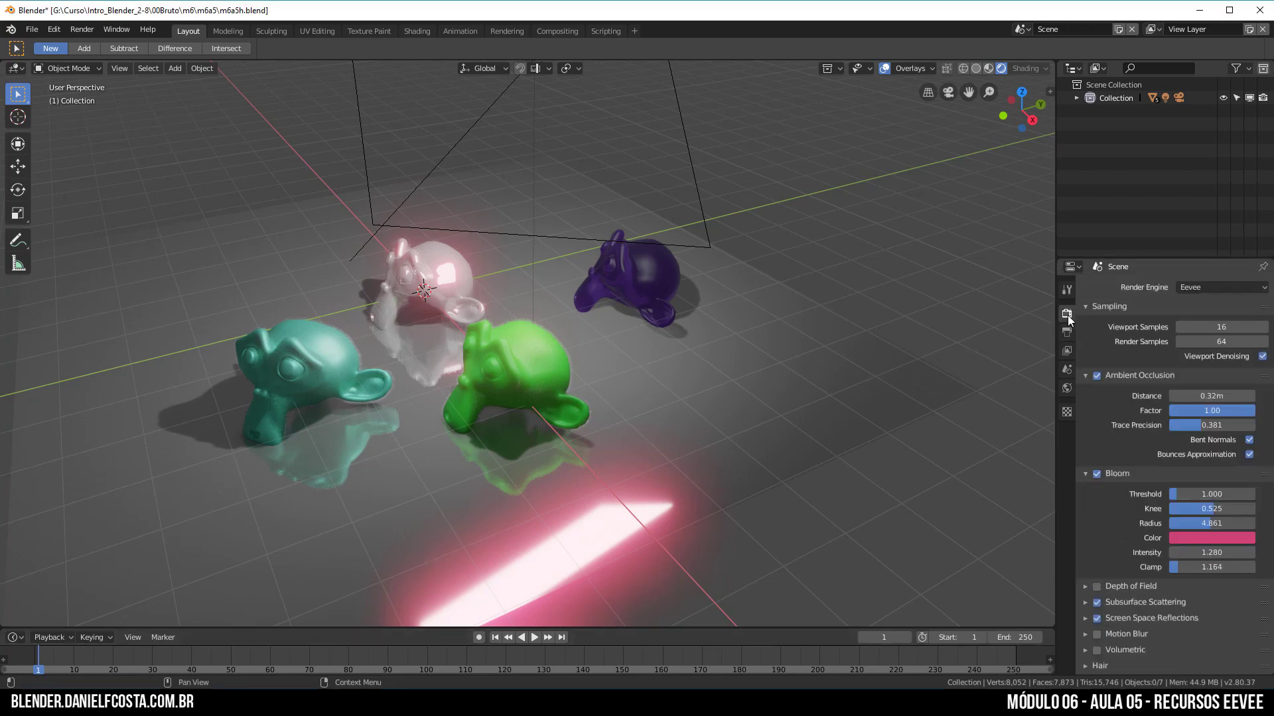